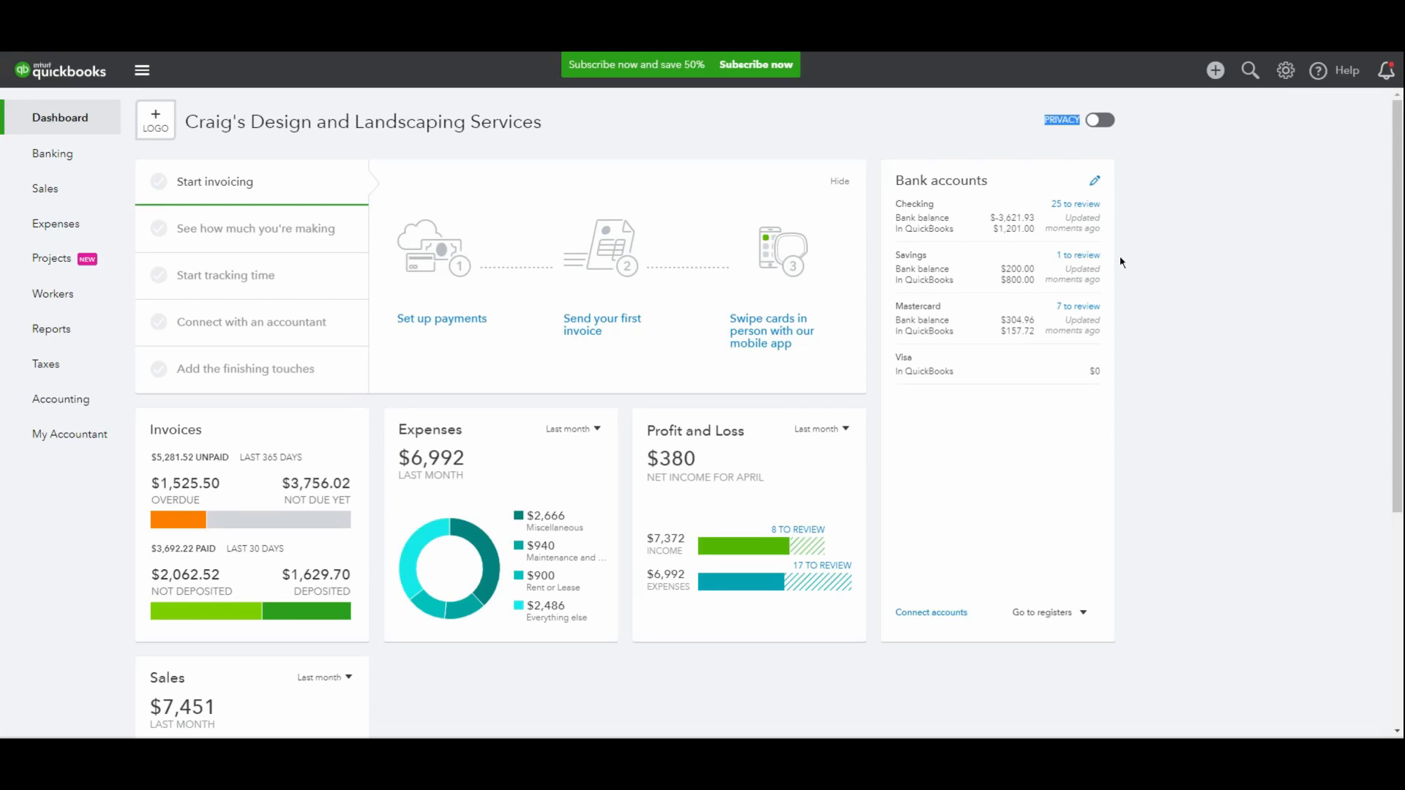
Step: Check the Projects preference in the company's advanced account settings, and close the settings
click(1282, 76)
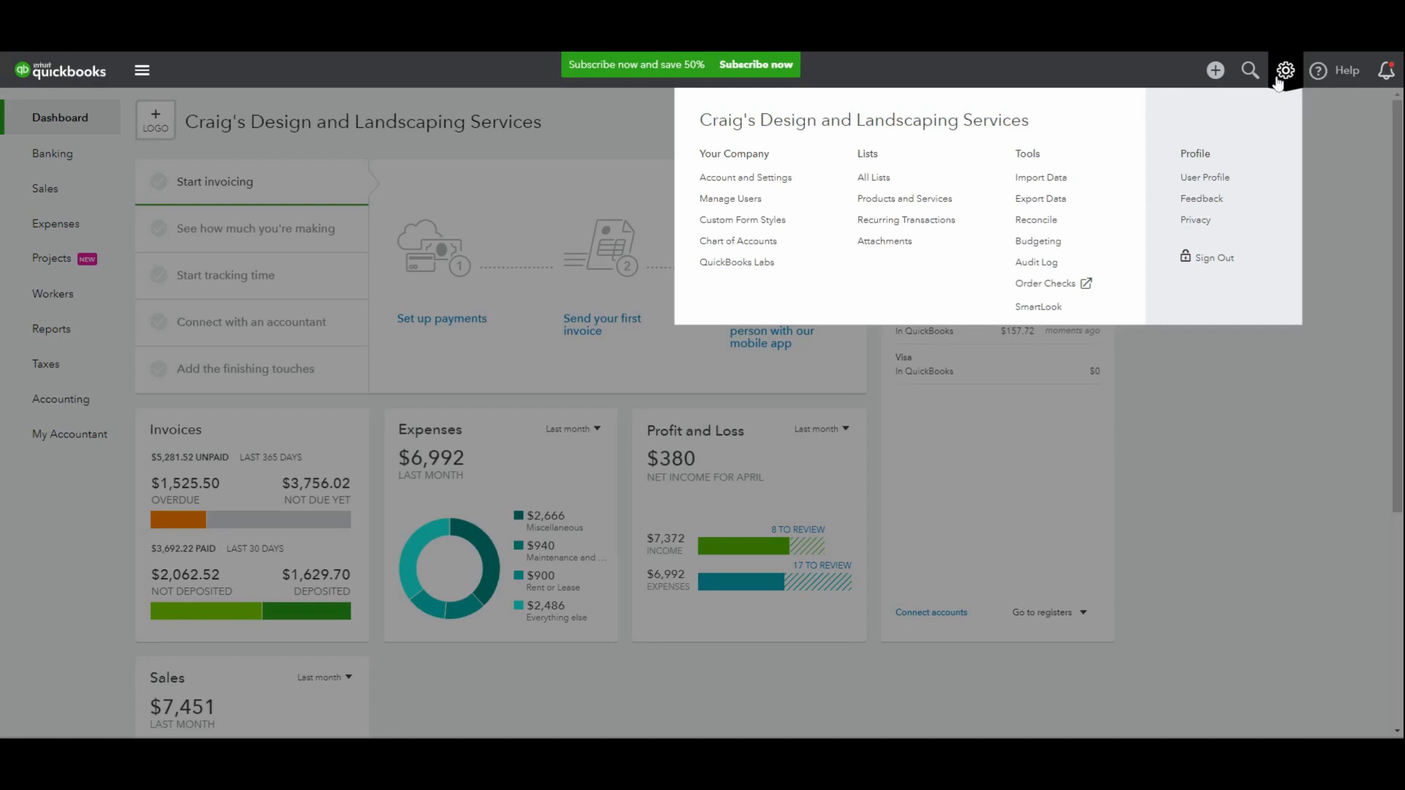
click(765, 183)
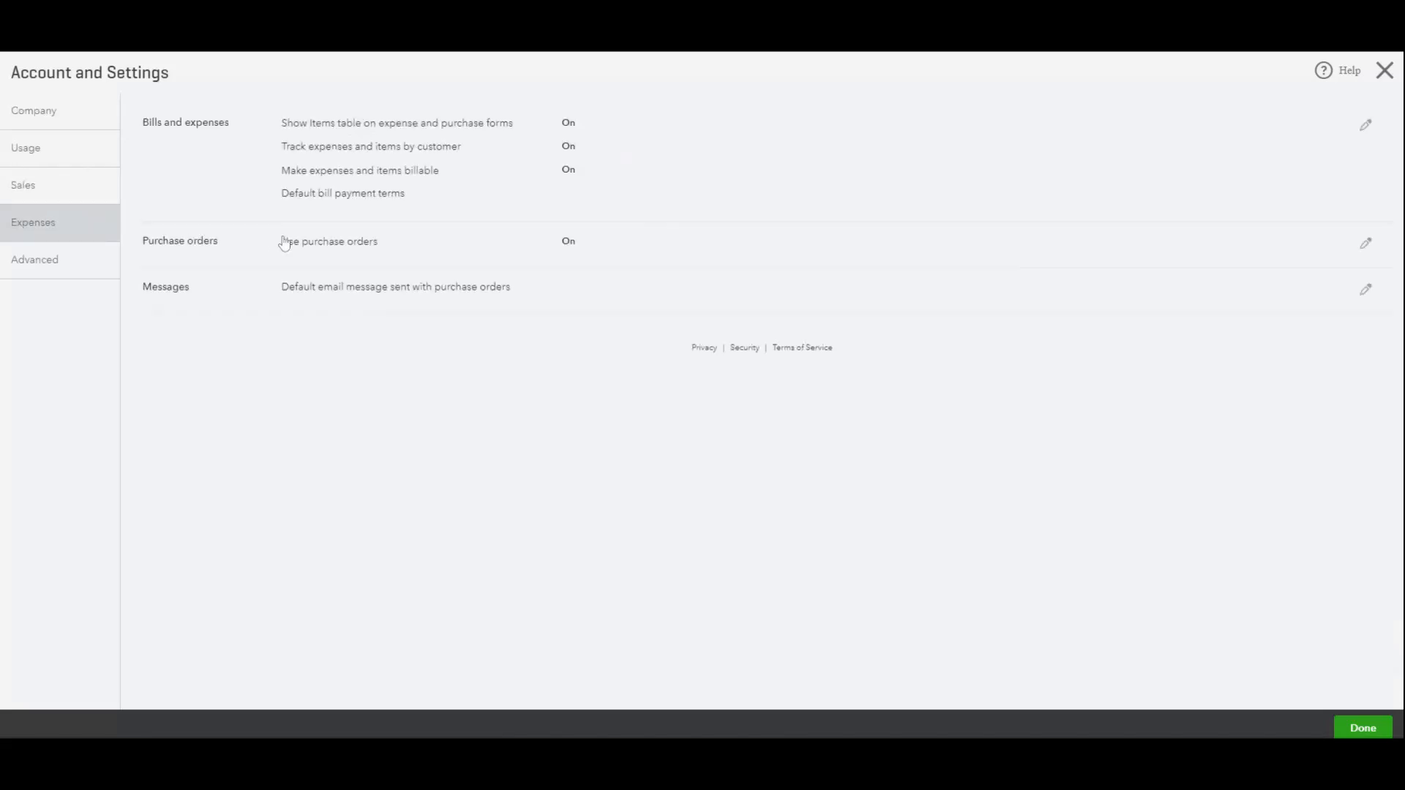
click(46, 262)
scroll(395, 329, down, 3)
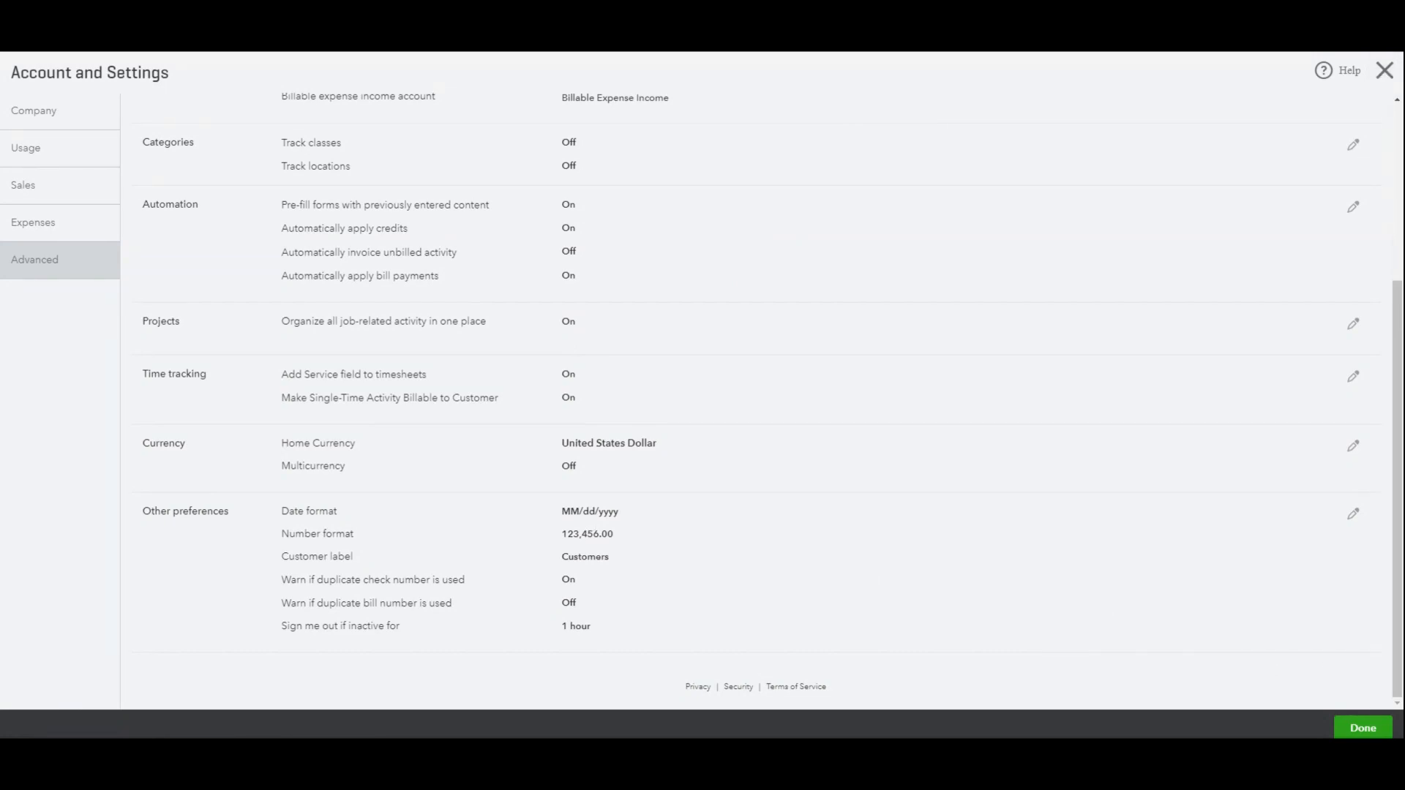
click(1362, 728)
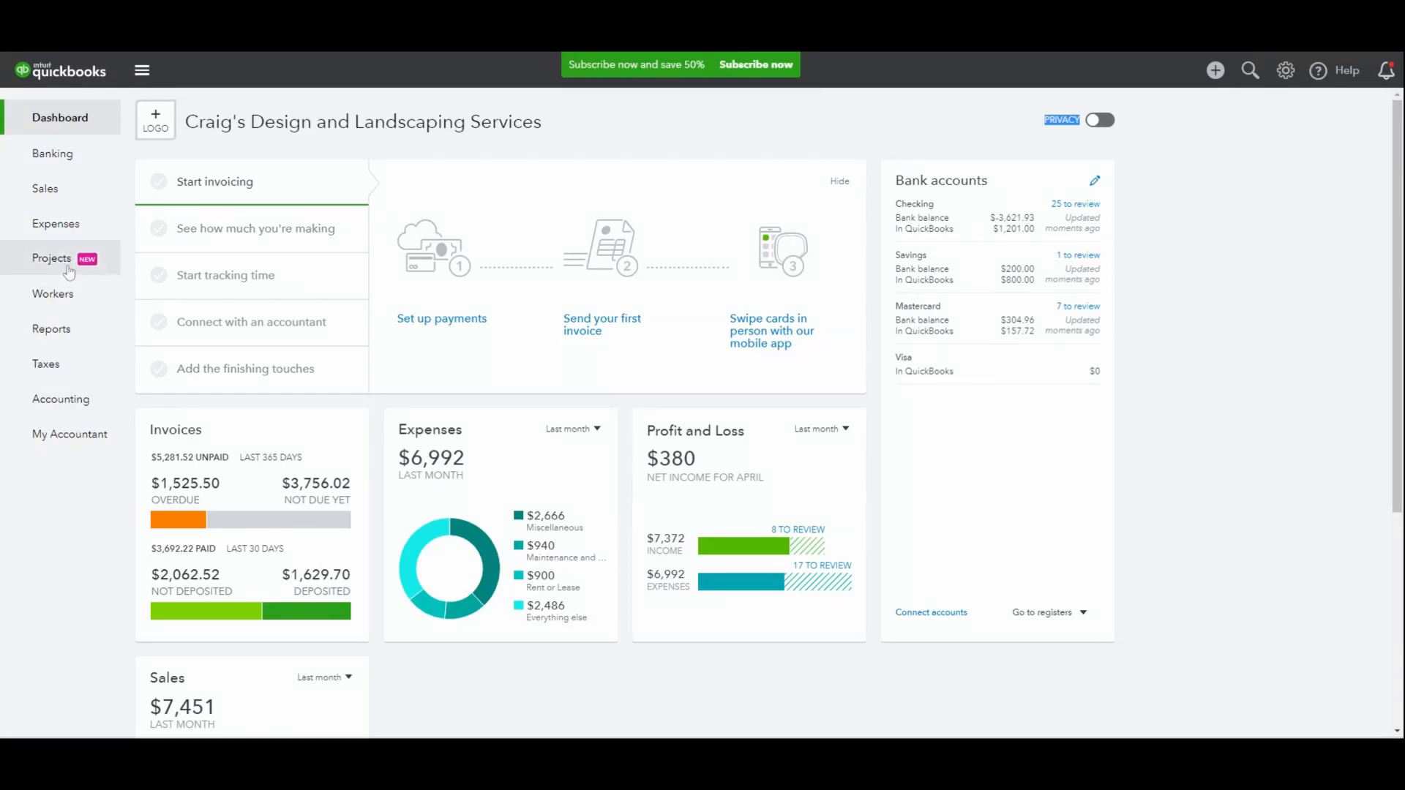
Step: Start a new project and name it NEW PROJECT
click(73, 267)
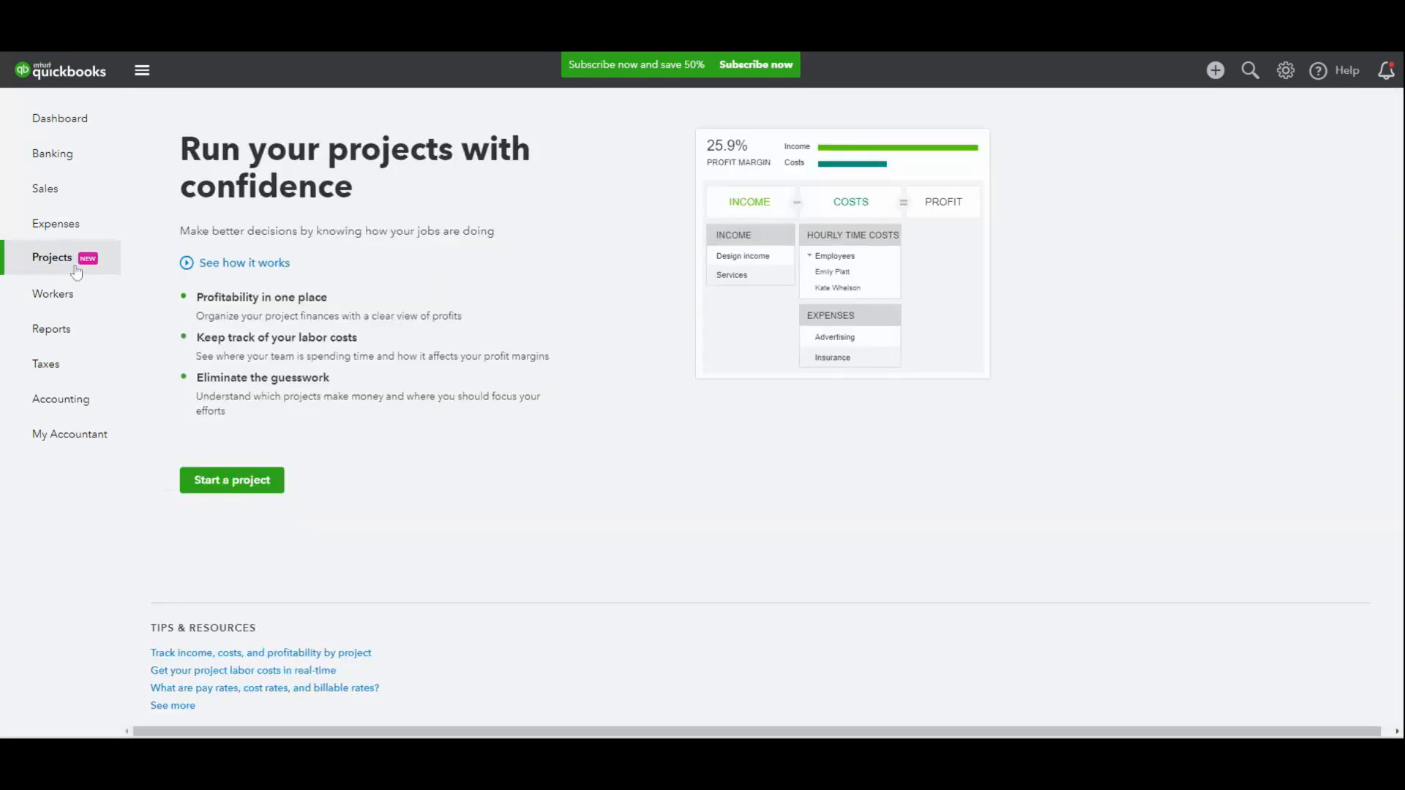
click(233, 480)
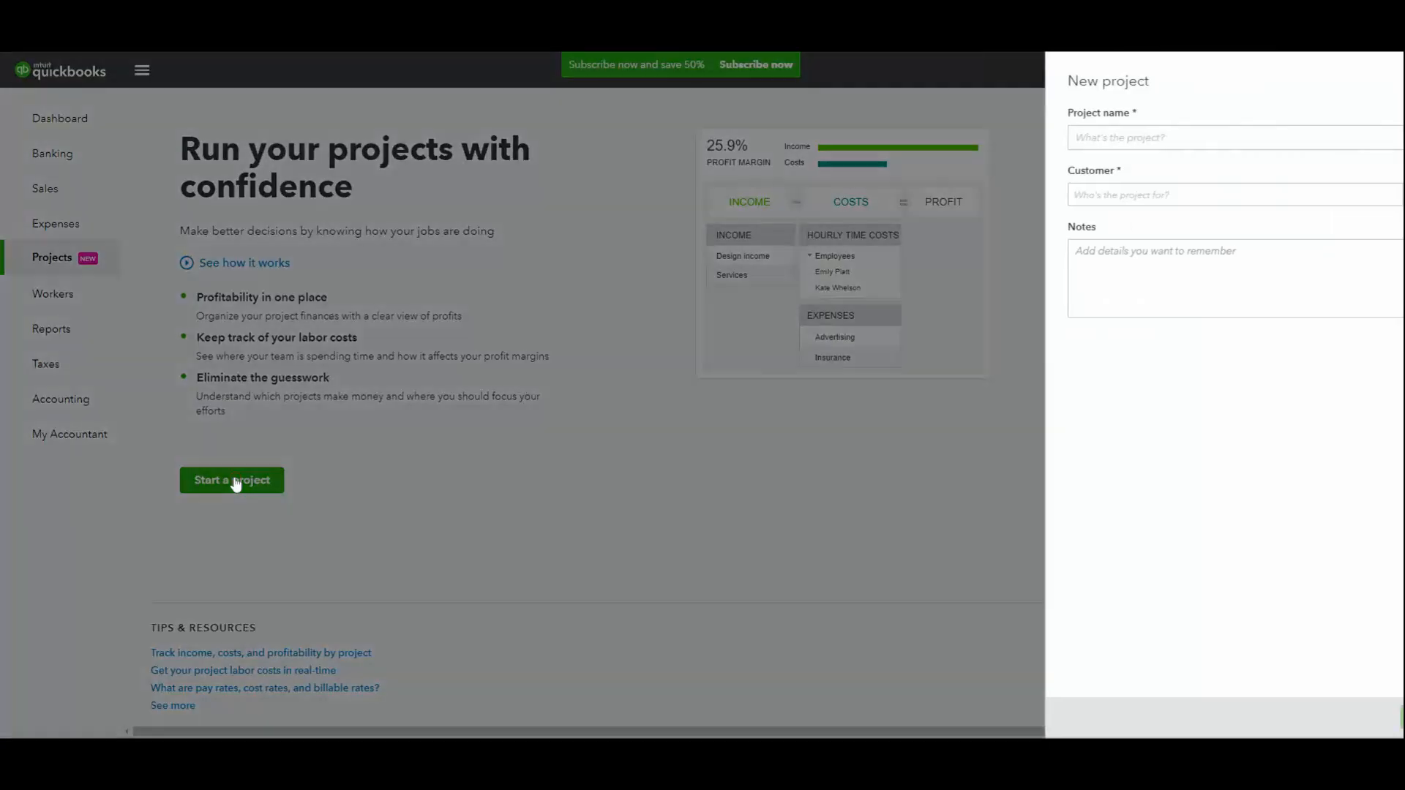
text(NEW)
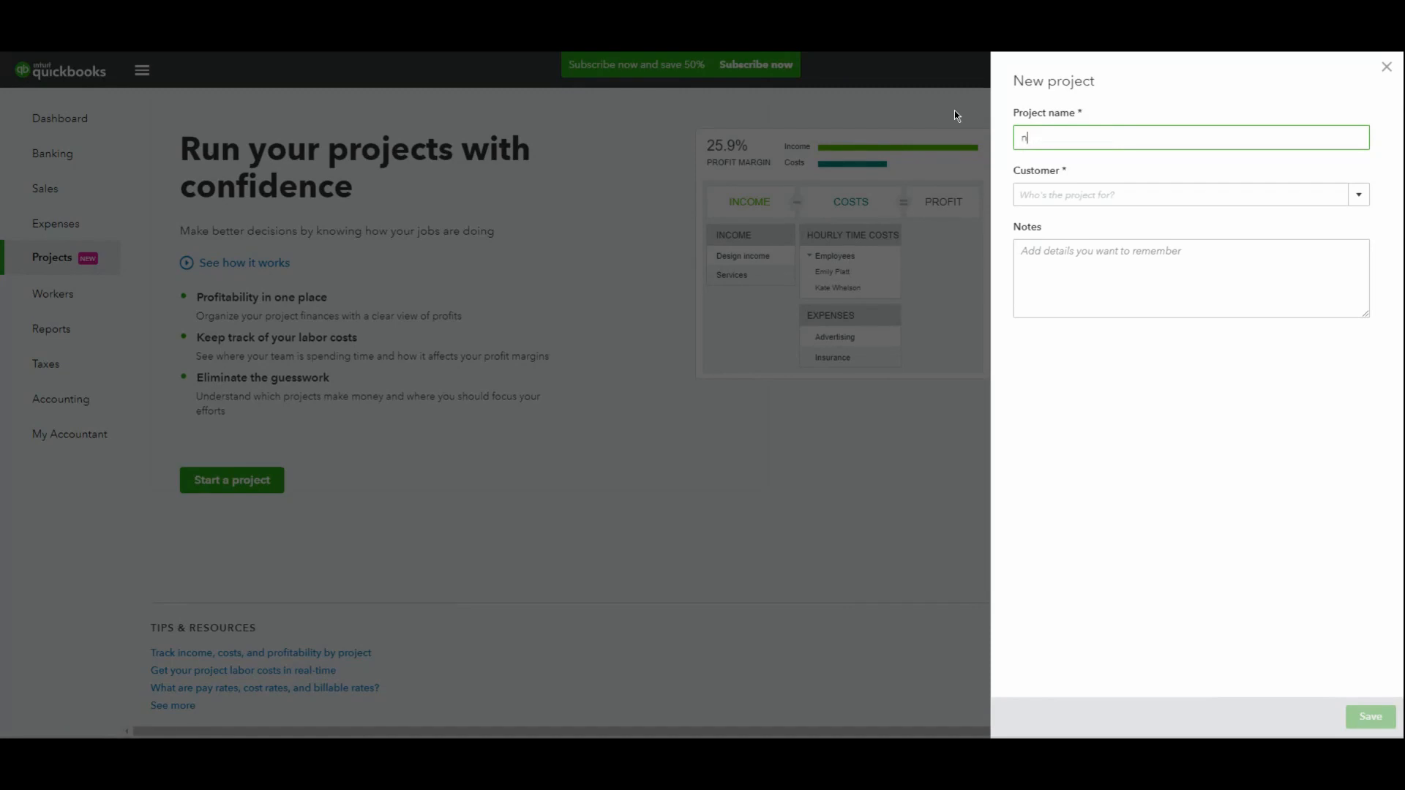
text( PROJECT)
Step: Add NEW CUSTOMER as a new customer for the project, leave the notes empty and save the project
key(Tab)
text(NEW CUSTOMER)
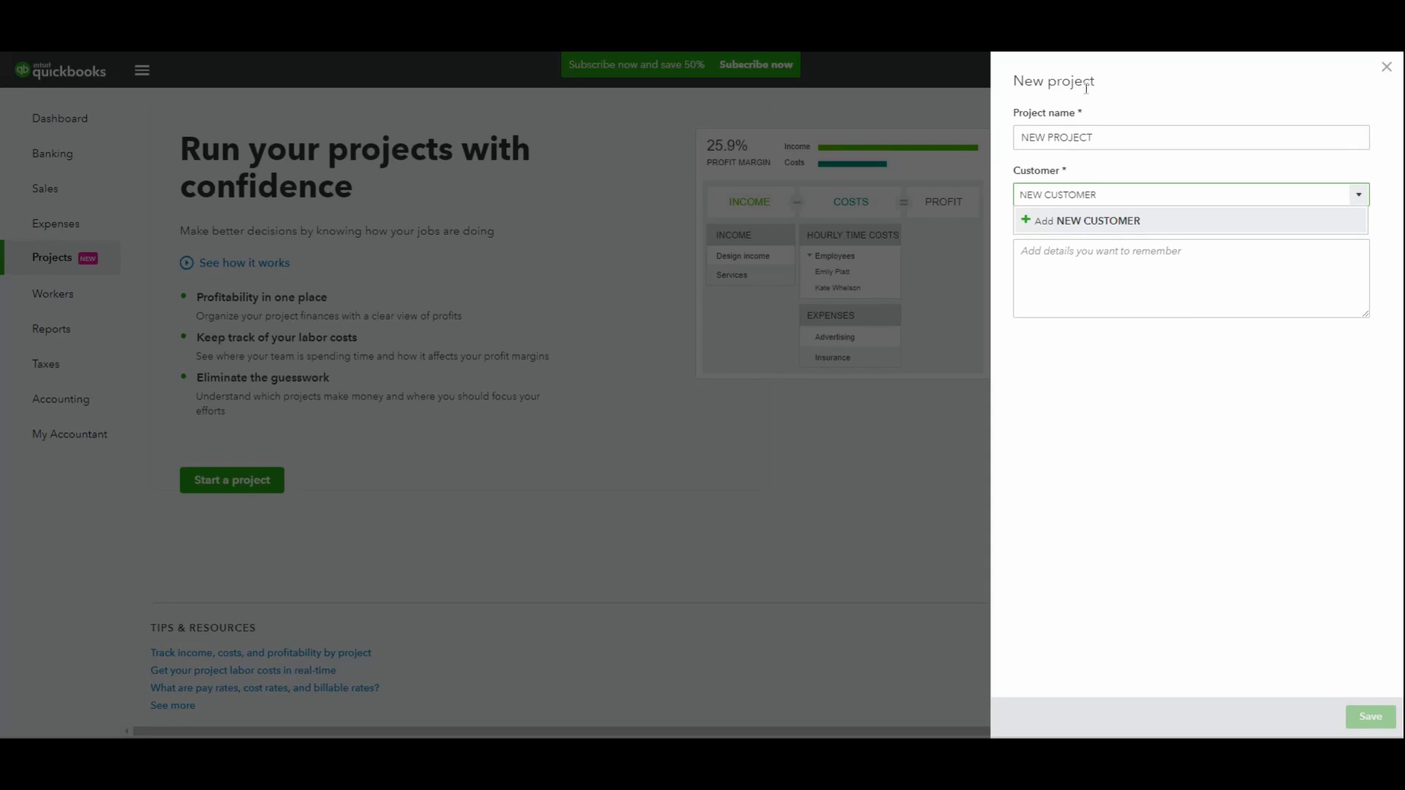
click(1141, 225)
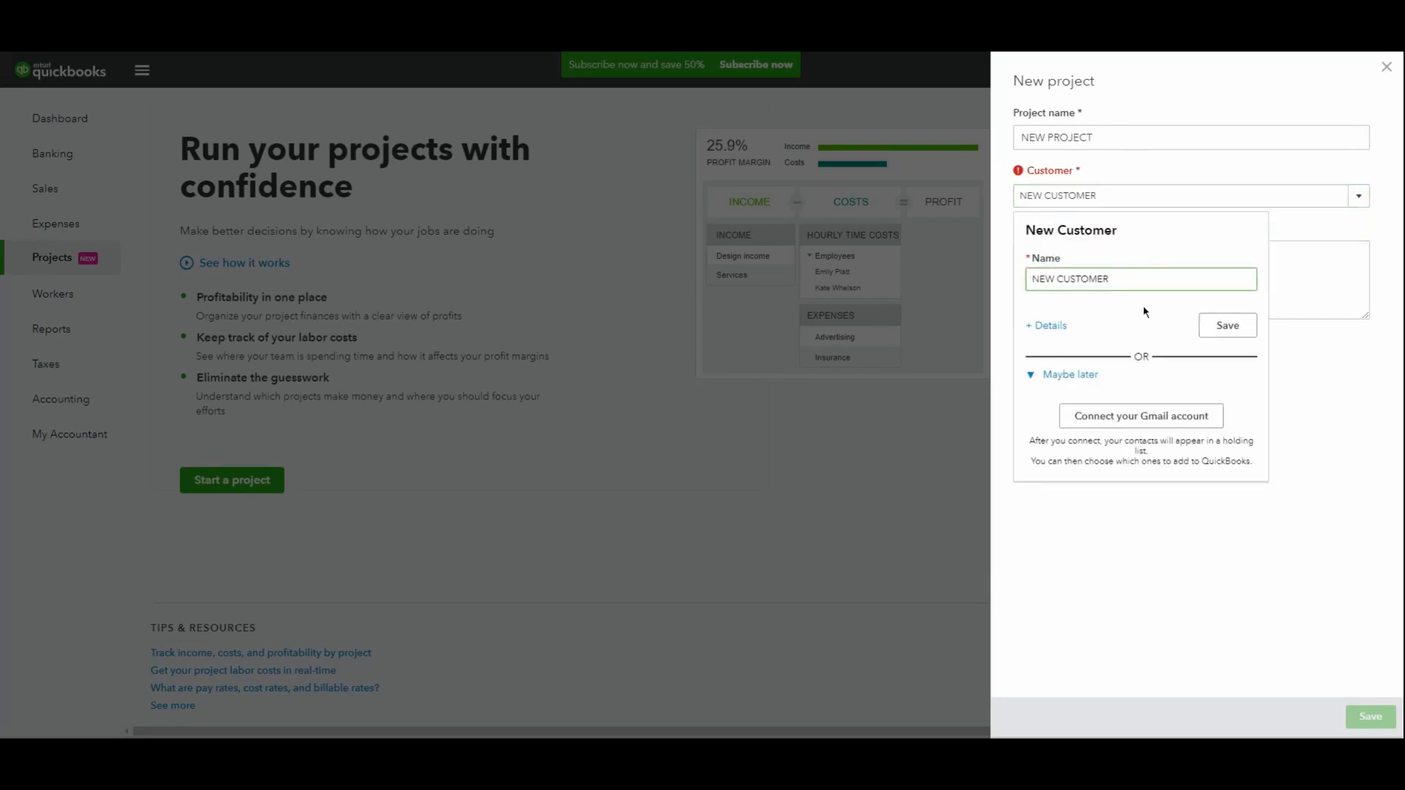
click(1223, 326)
click(1183, 270)
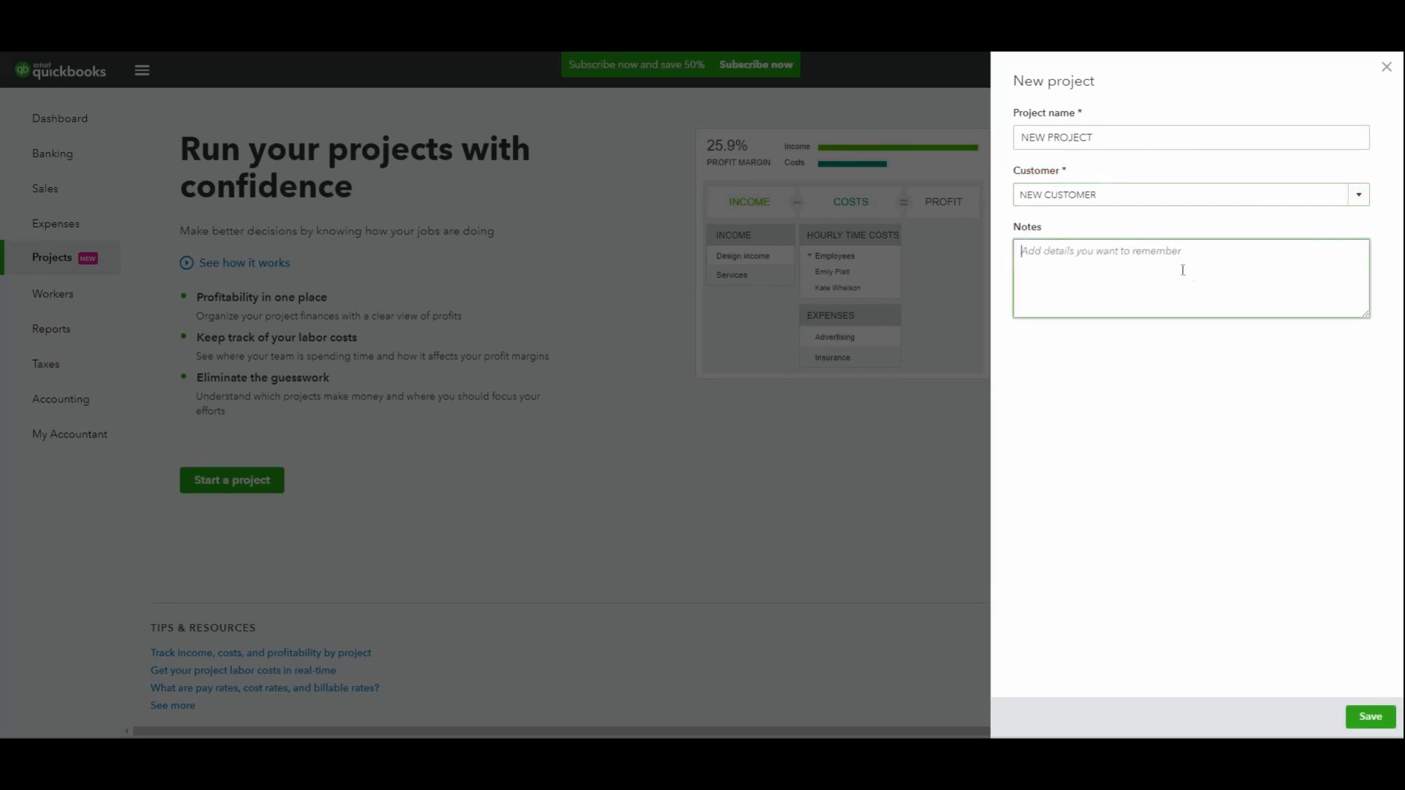
click(1368, 716)
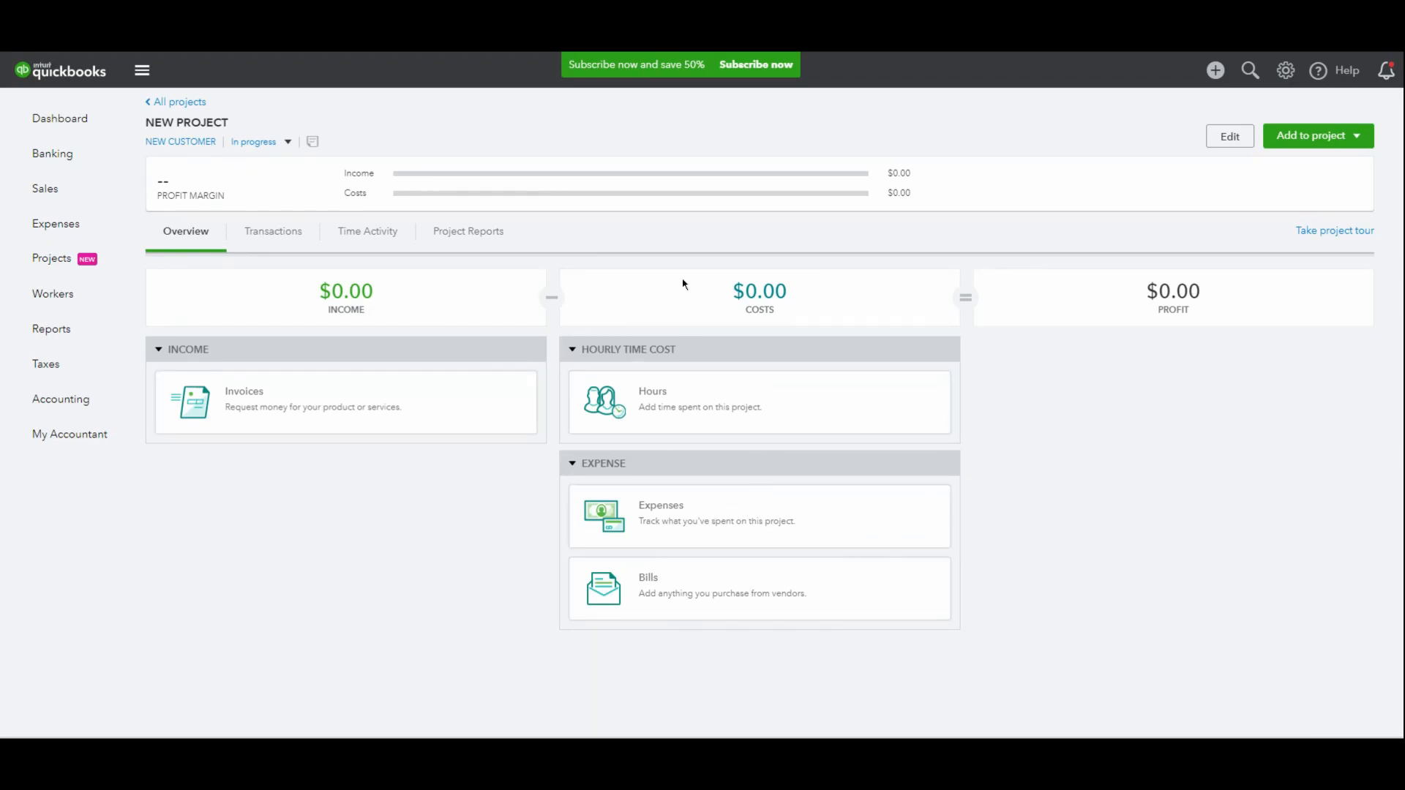
Step: Look through the project's transactions, time activity and reports, and try to start time tracking
click(284, 244)
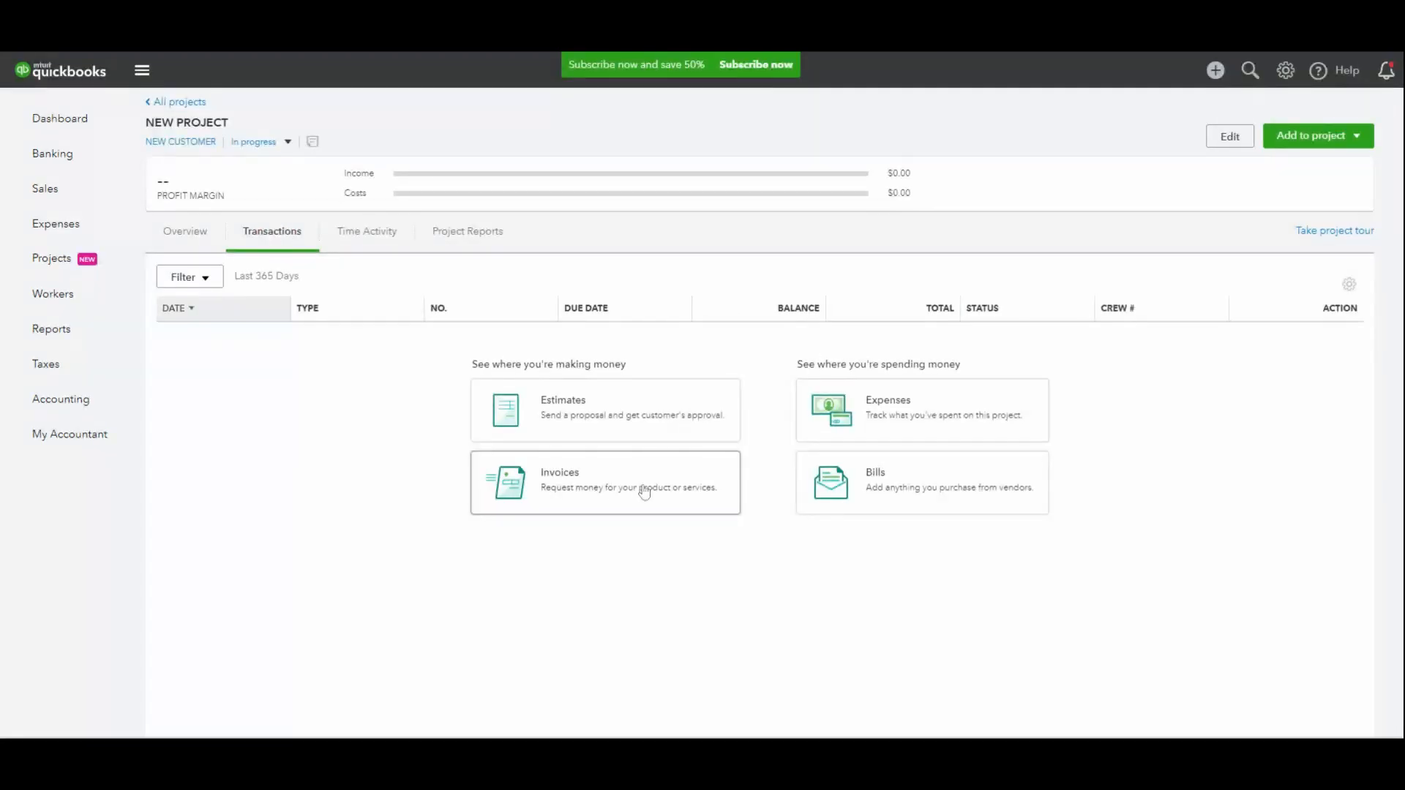
click(374, 233)
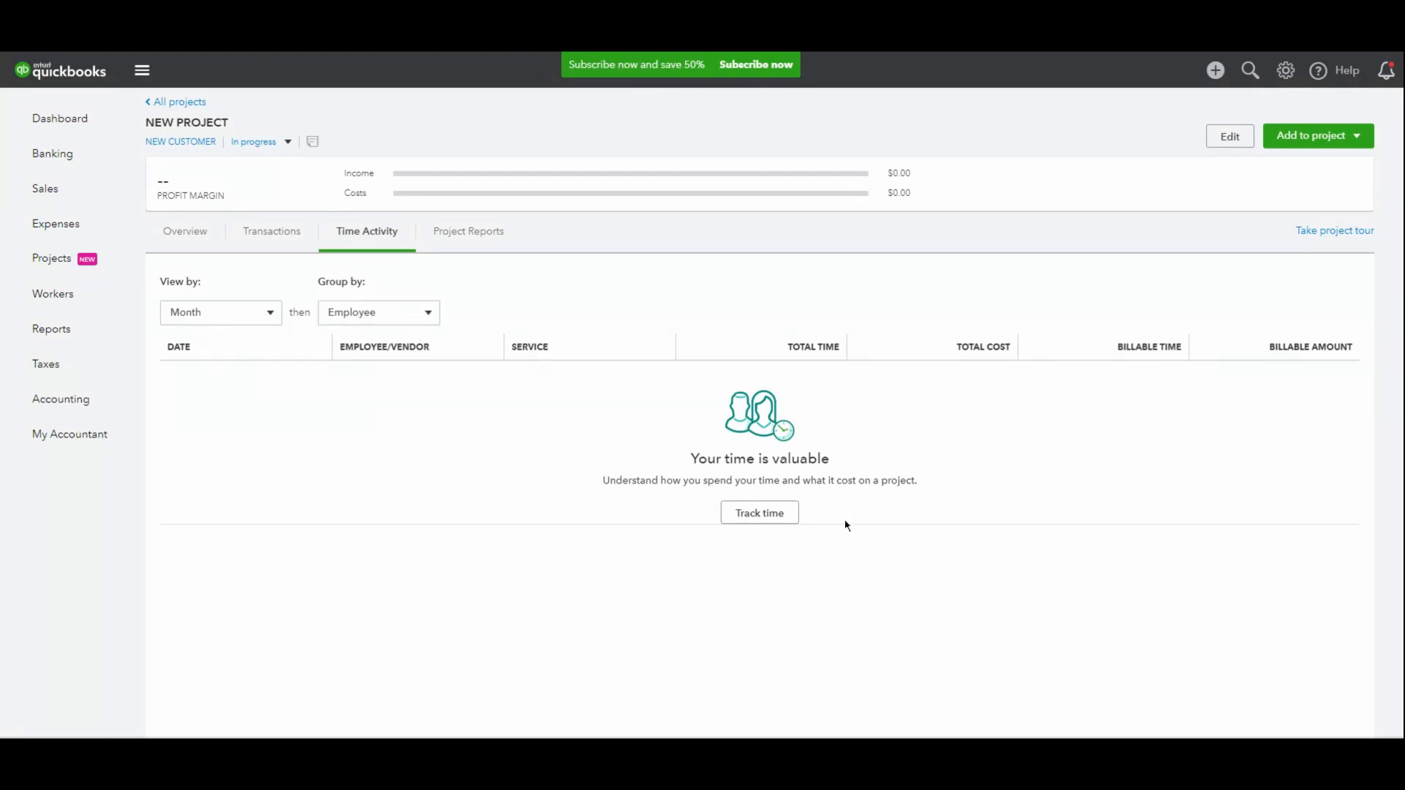
click(786, 518)
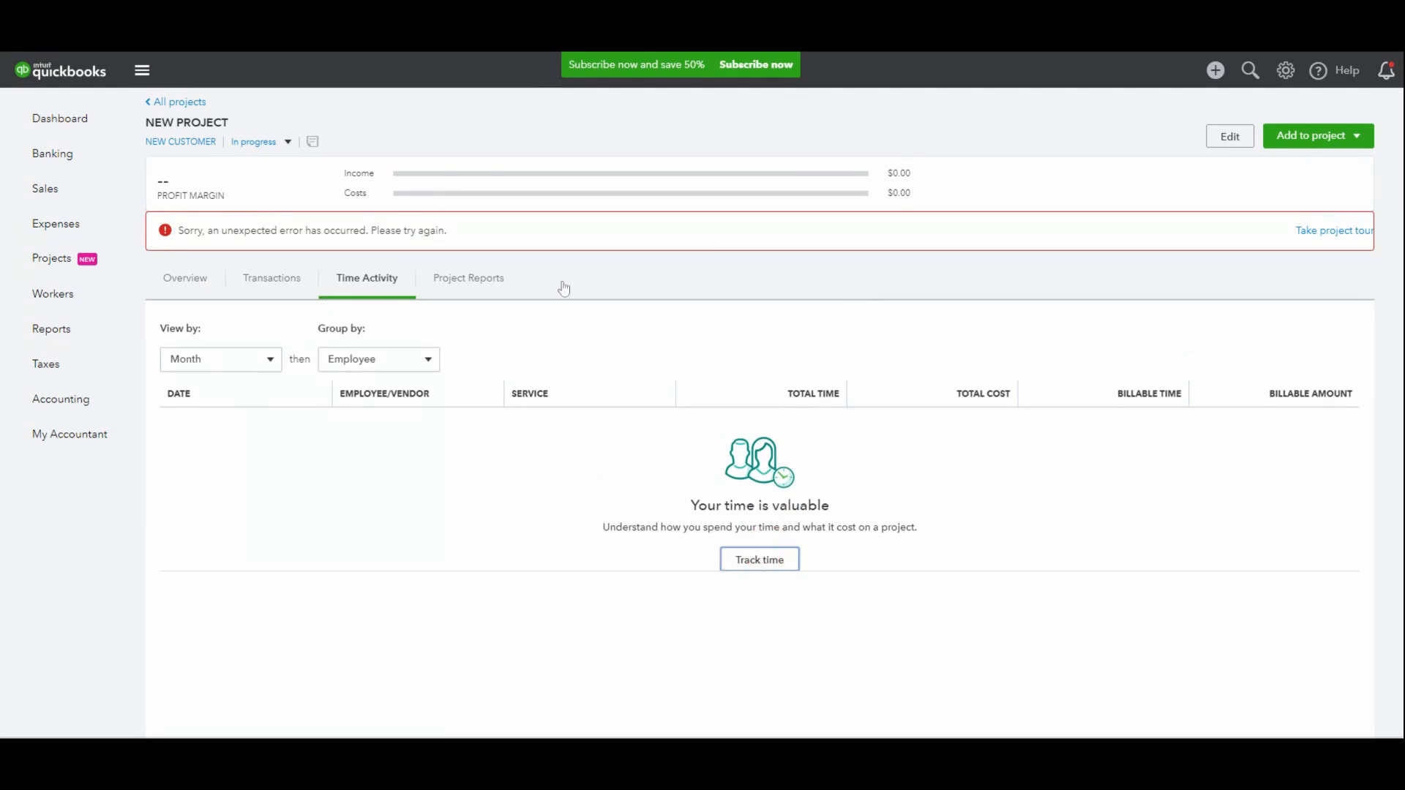
click(461, 285)
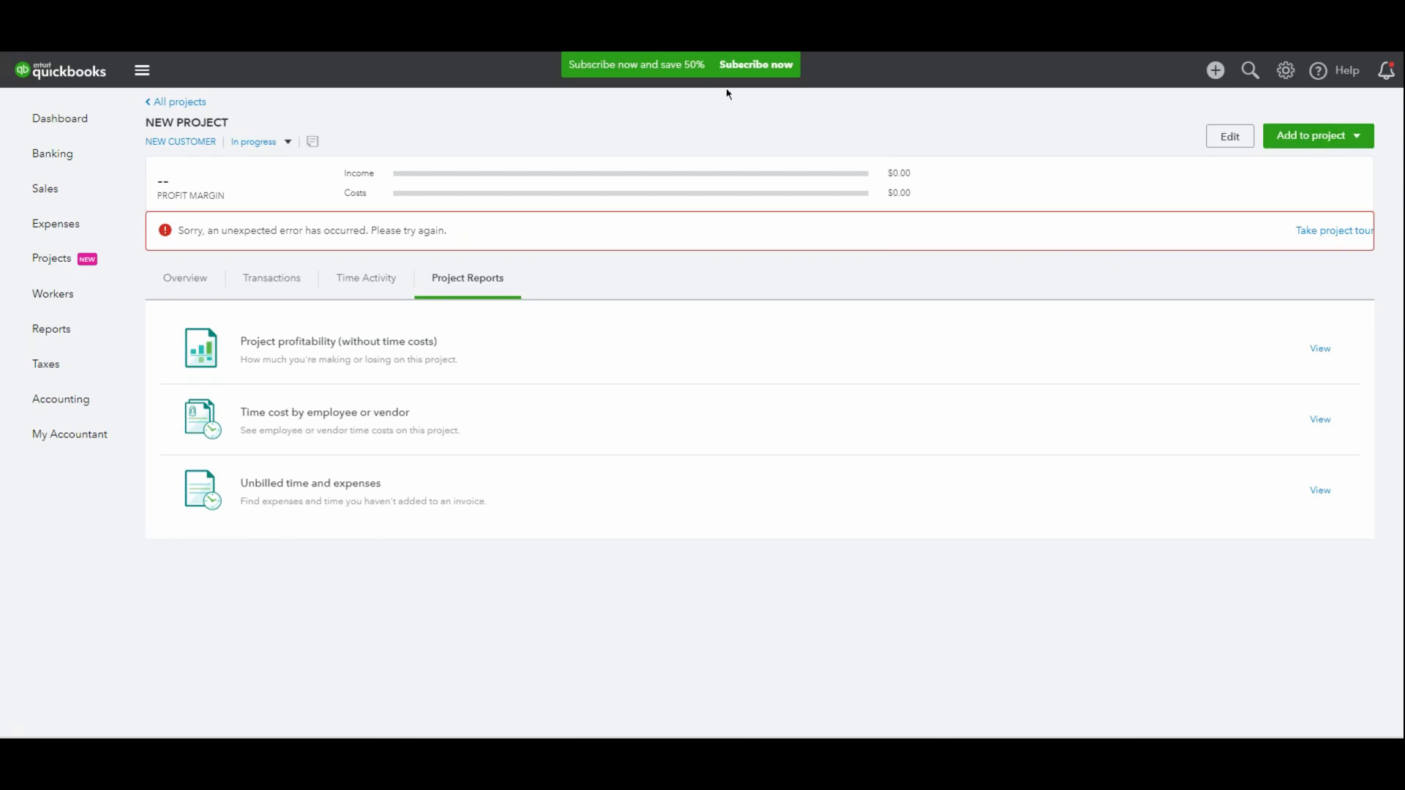
Step: Open the details of the 06/20/2019 Books By Bessie deposit among the Checking bank transactions awaiting review
click(102, 157)
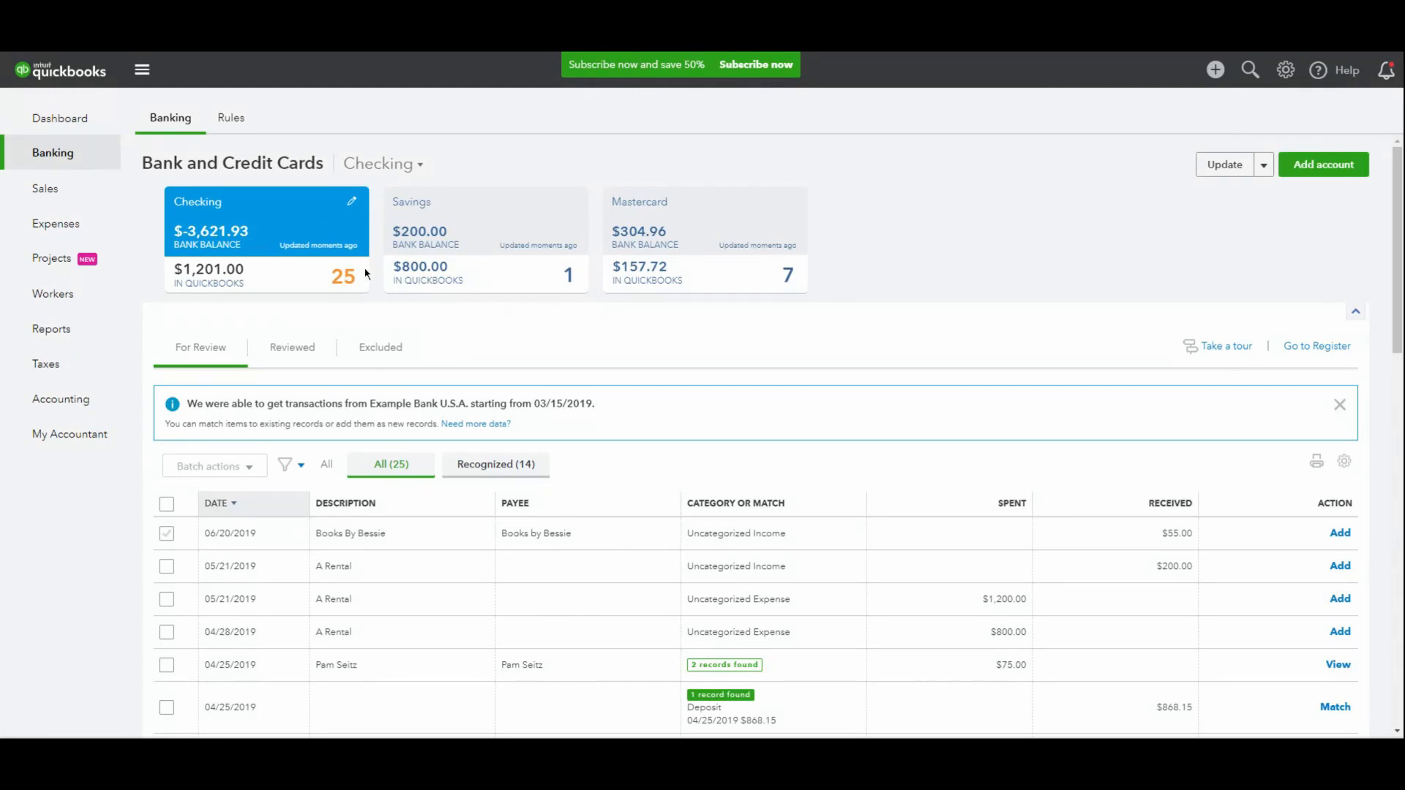
scroll(644, 257, down, 2)
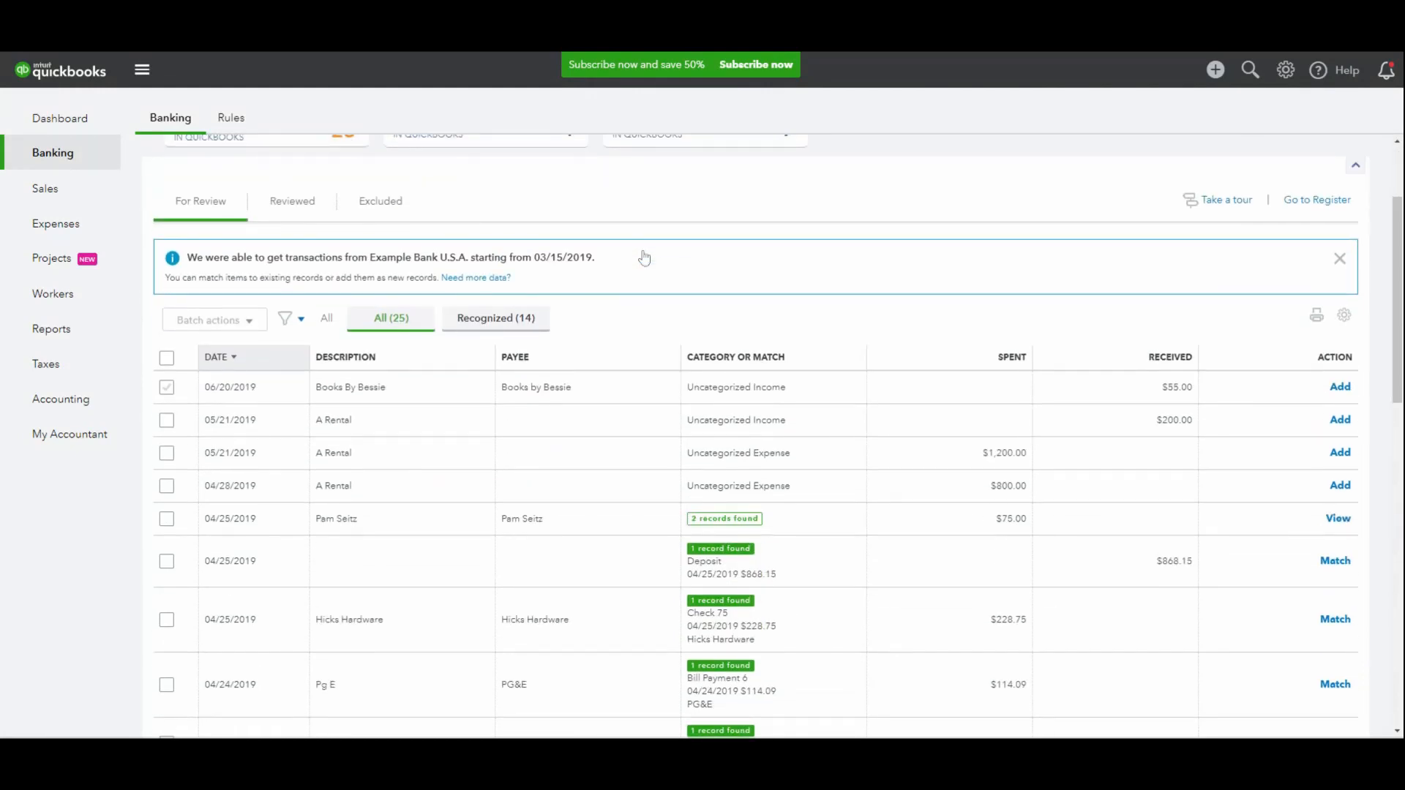
scroll(687, 298, down, 2)
scroll(581, 270, up, 2)
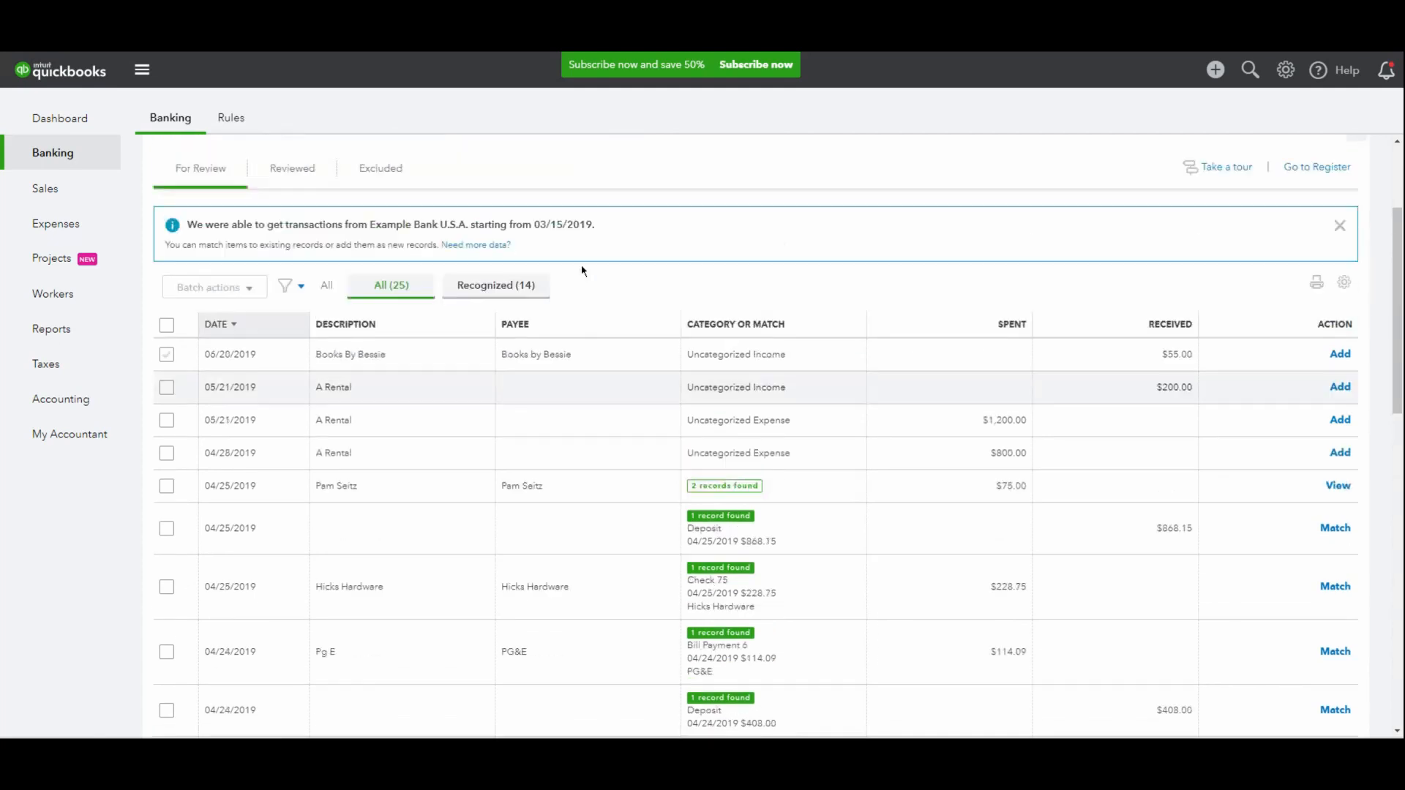
scroll(581, 270, up, 3)
scroll(729, 587, down, 3)
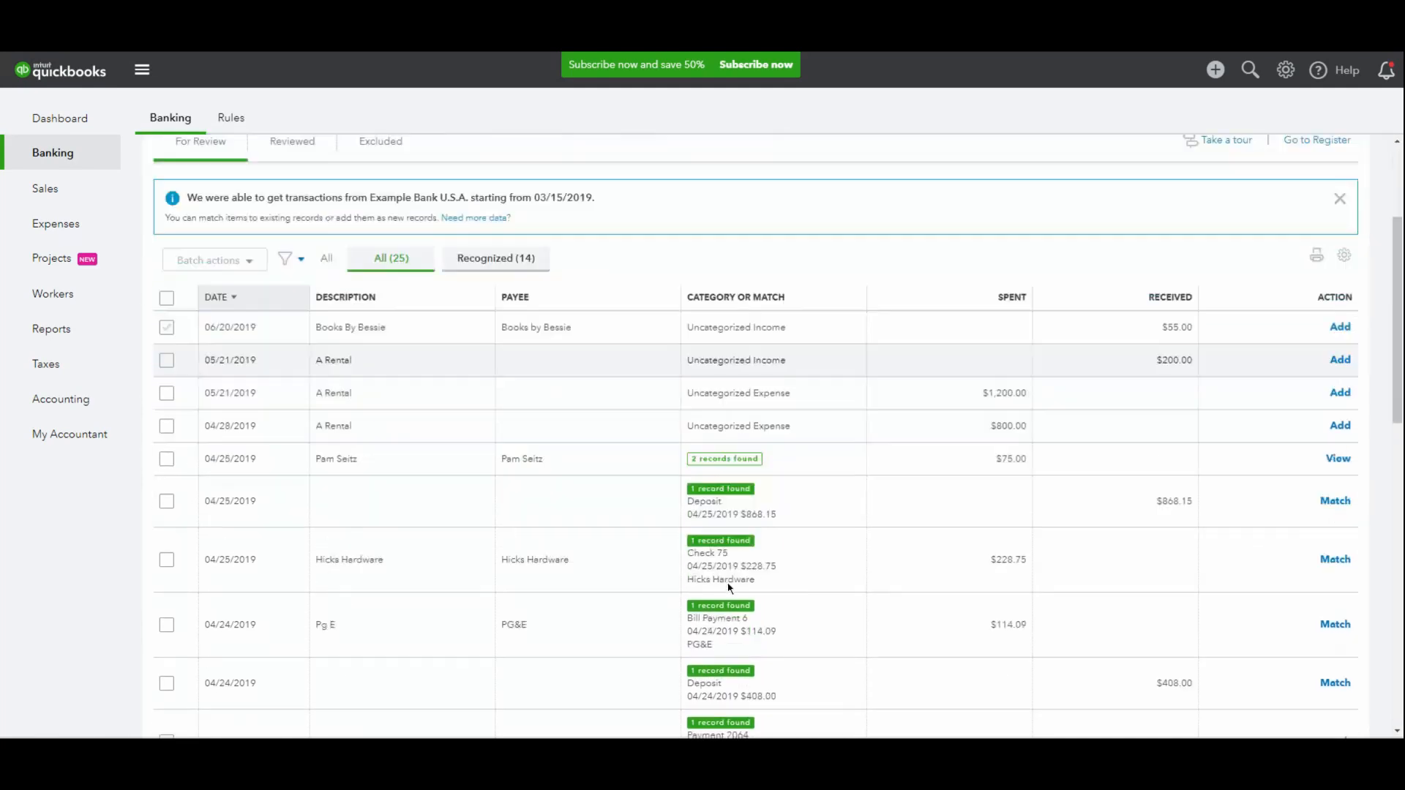
scroll(661, 345, down, 1)
click(623, 320)
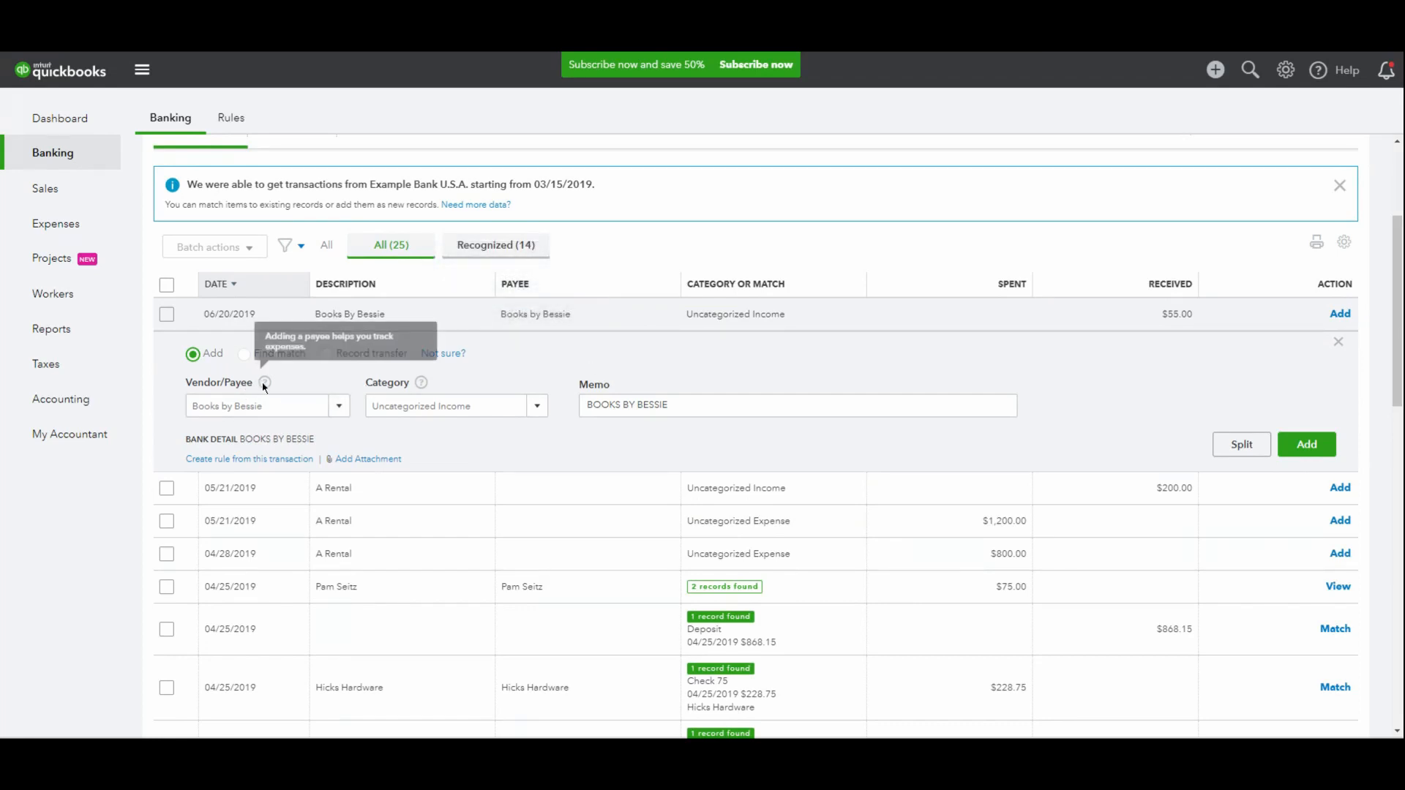
Step: Set the Books By Bessie deposit's payee to NEW PROJECT under NEW CUSTOMER and add the transaction
mouse_move(265, 385)
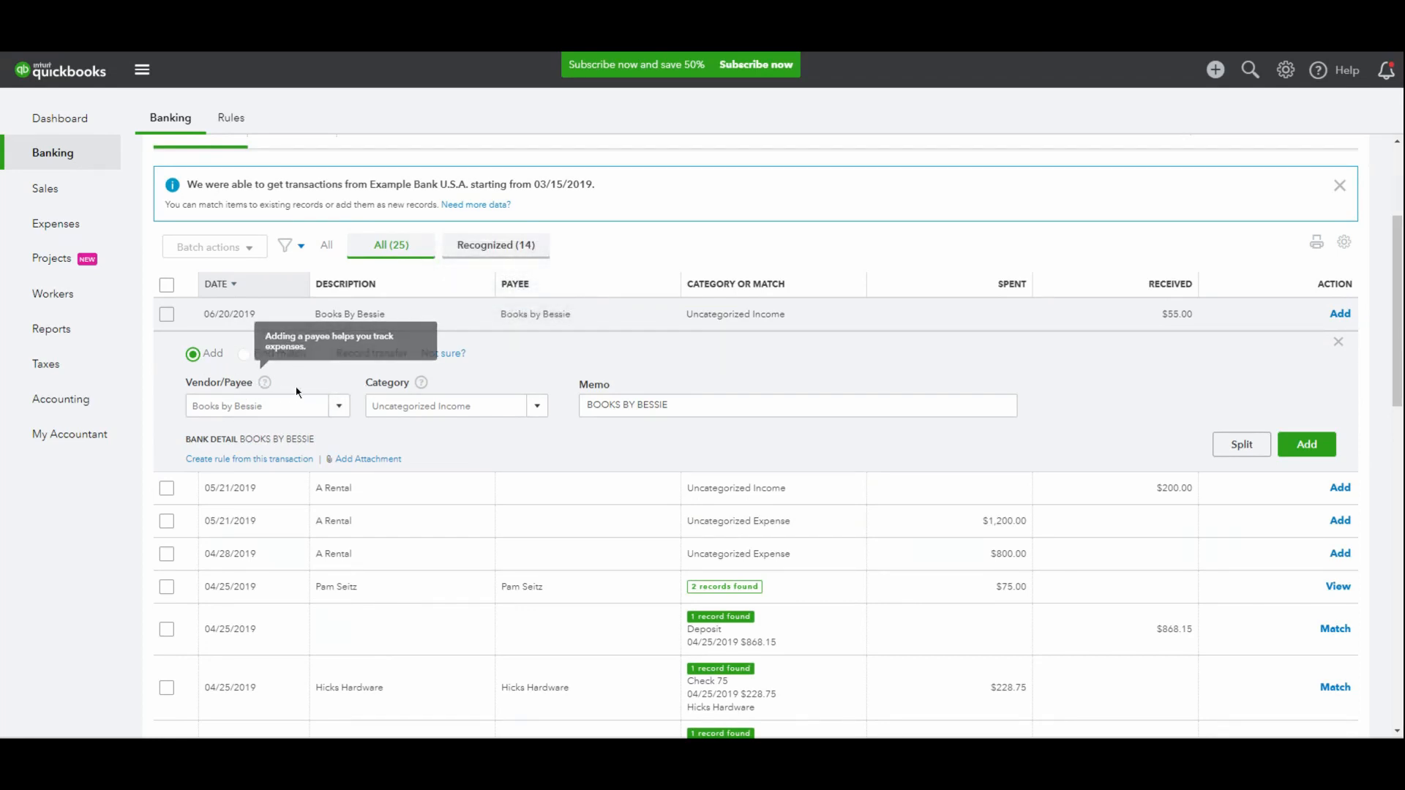
click(339, 407)
scroll(322, 476, down, 6)
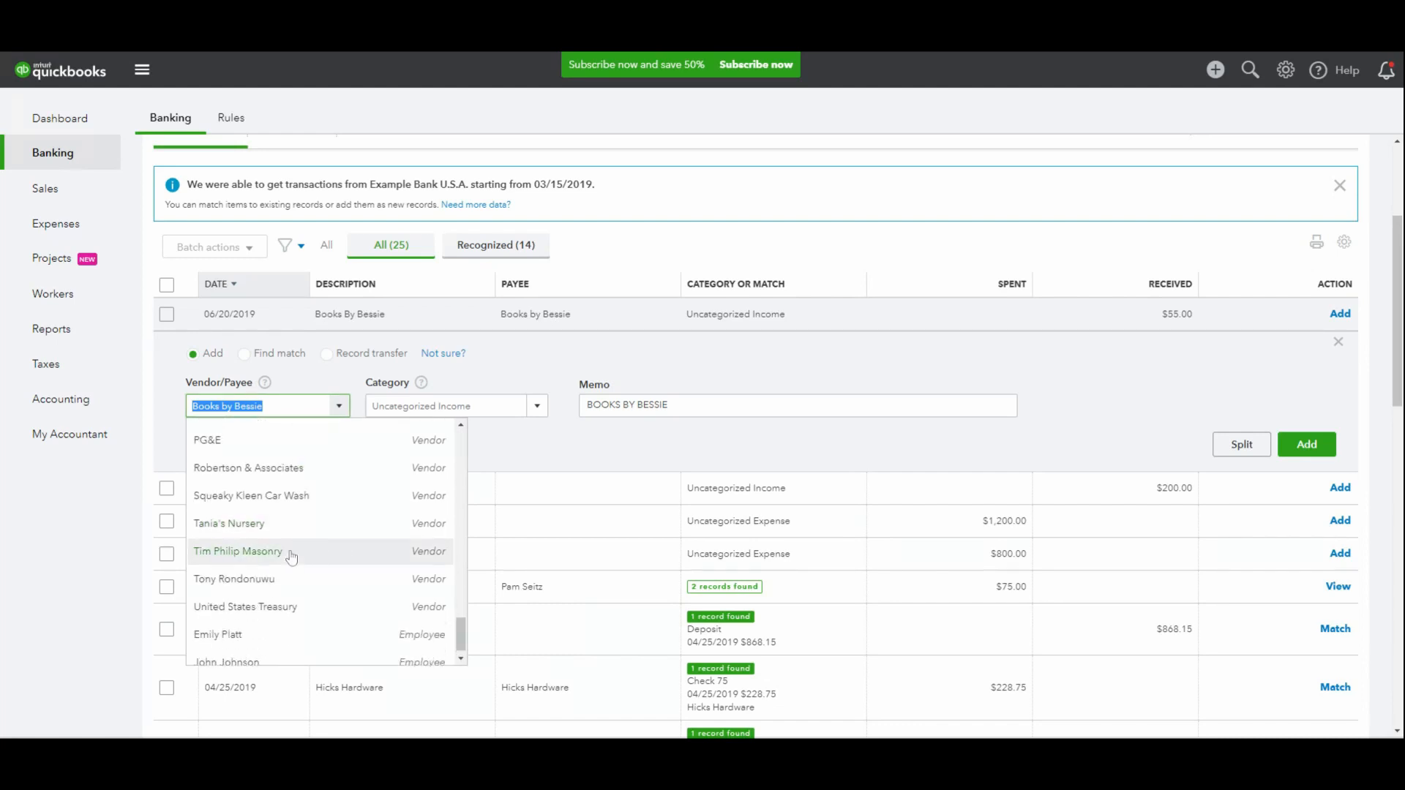
scroll(288, 548, up, 3)
drag(463, 620, 463, 510)
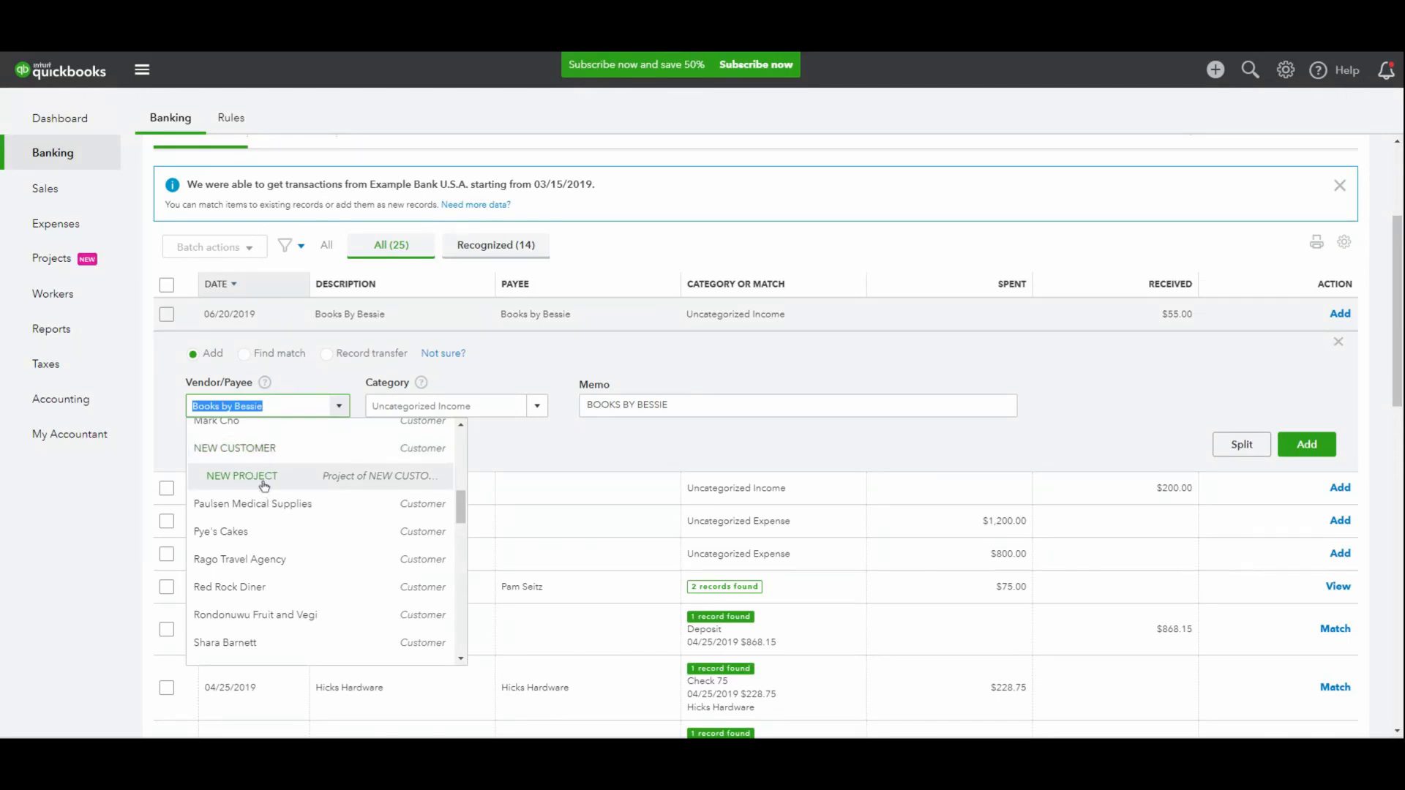
click(264, 483)
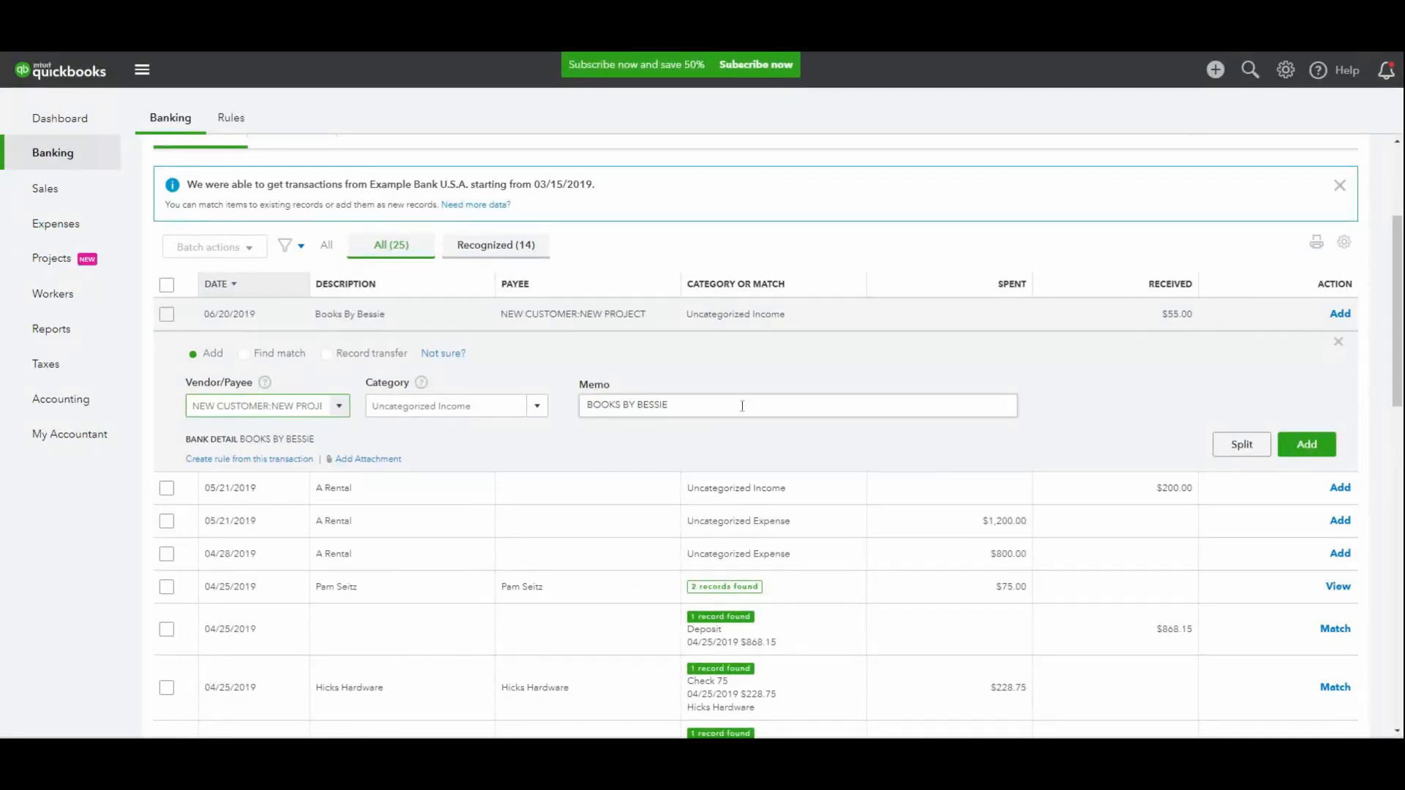
click(1307, 444)
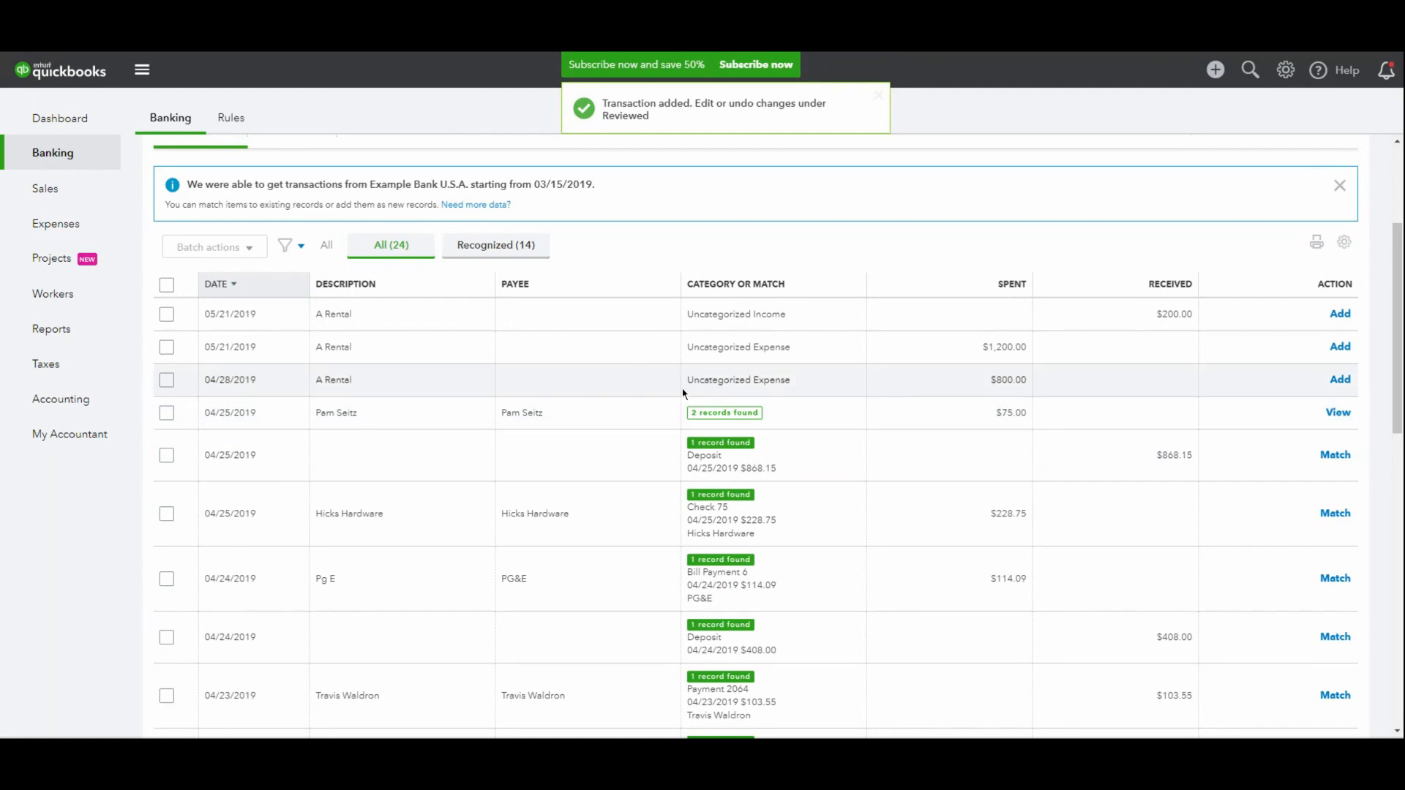
Step: Set the payee of the 05/21/2019 A Rental $1,200.00 expense to NEW PROJECT under NEW CUSTOMER
click(720, 347)
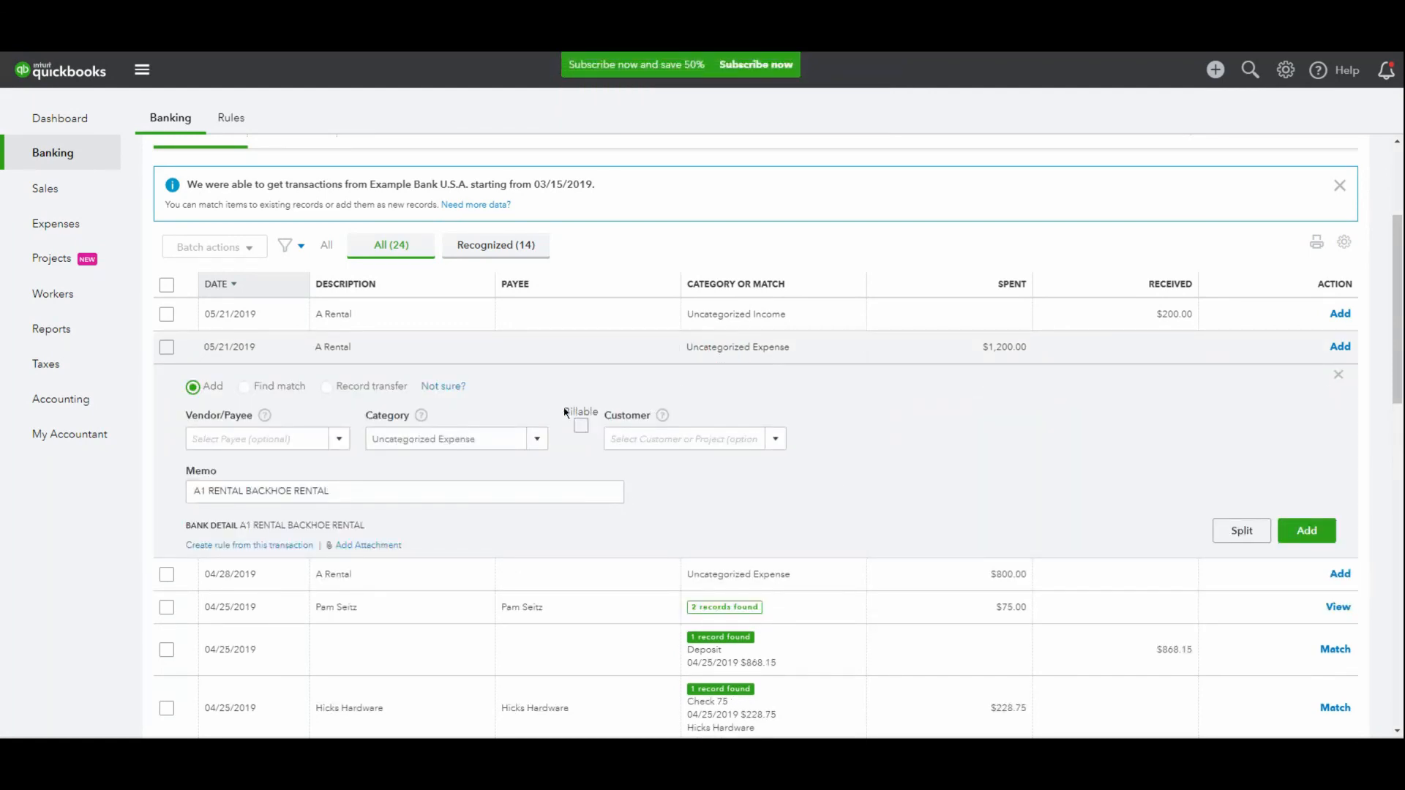
click(325, 440)
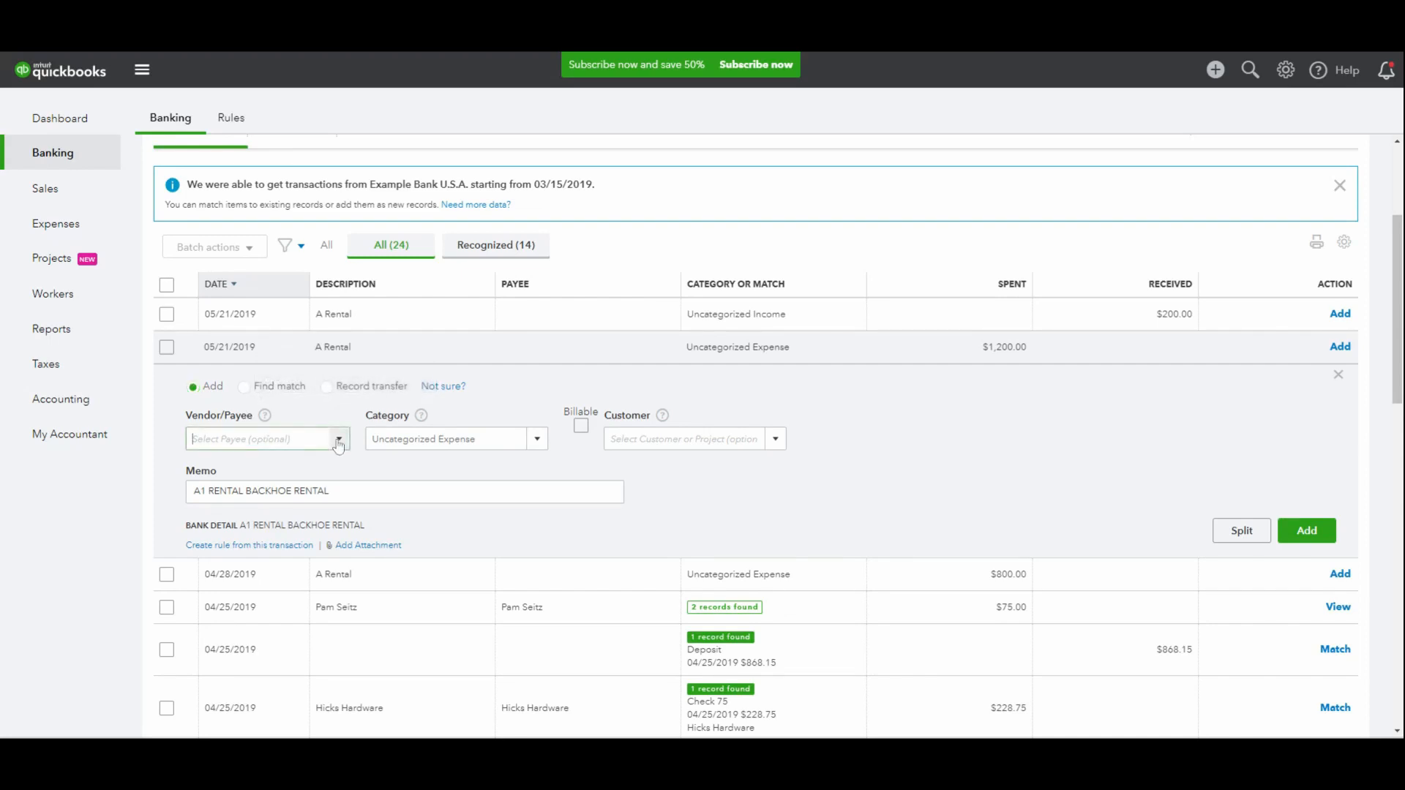
scroll(299, 530, down, 12)
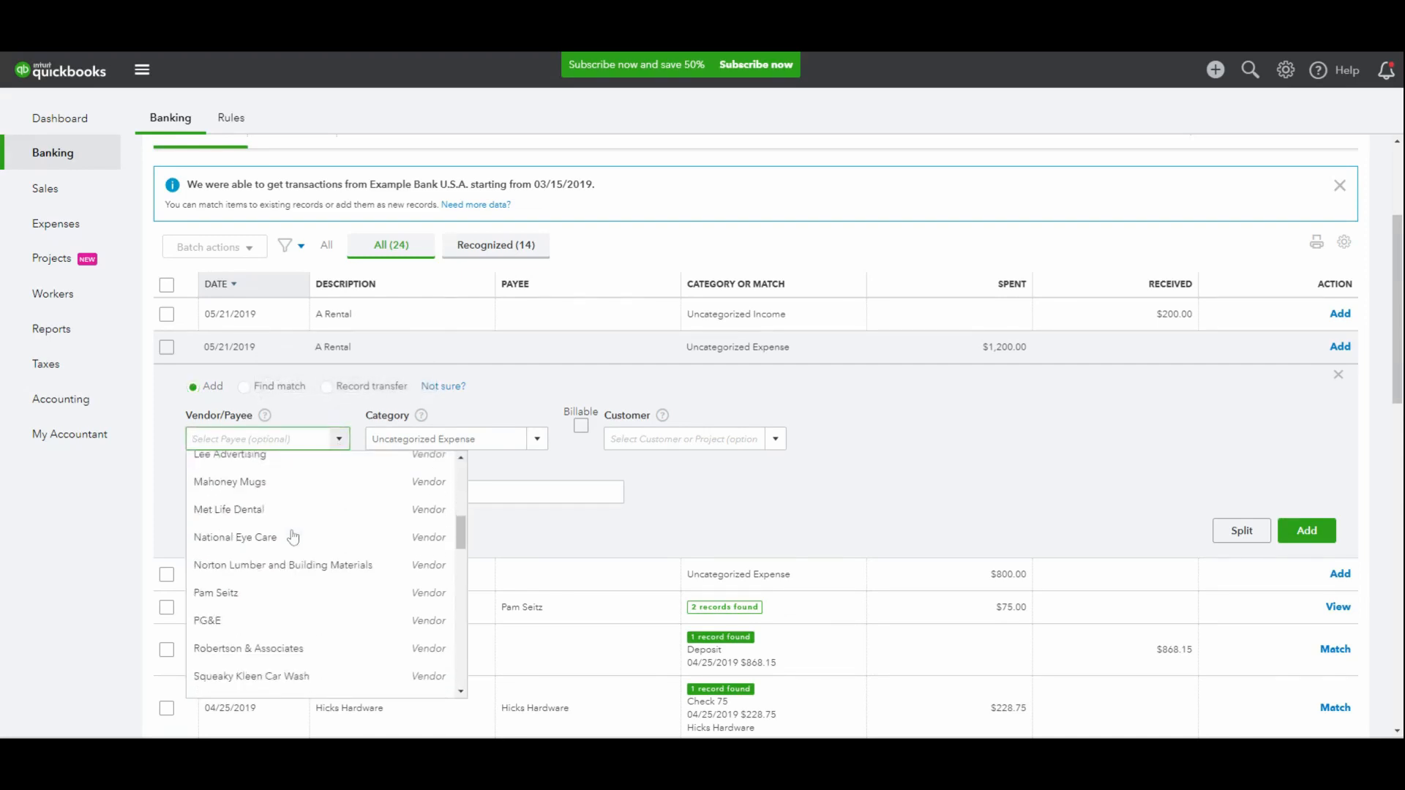
scroll(292, 536, down, 4)
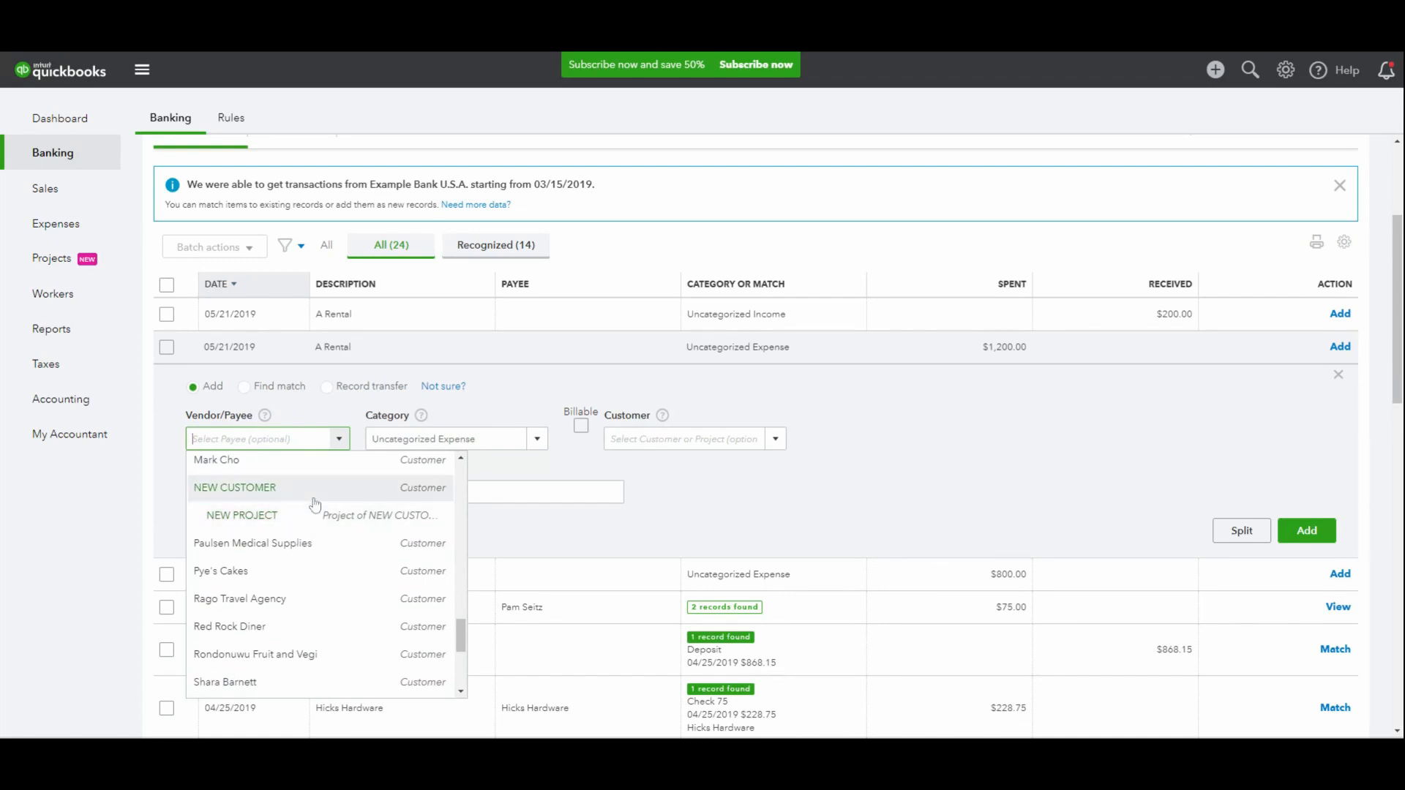
click(305, 518)
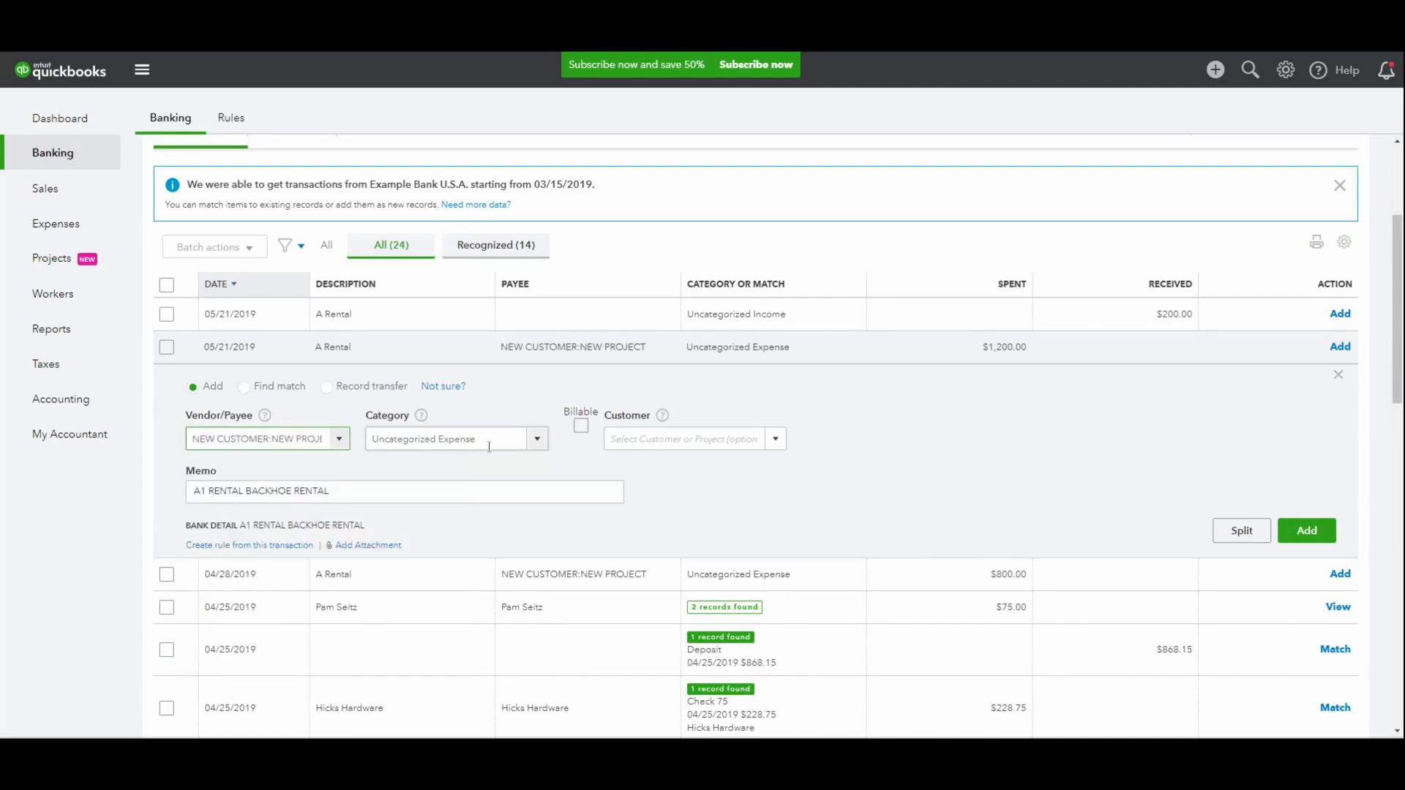
Step: Set the customer of the 05/21/2019 A Rental $1,200.00 expense to NEW PROJECT under NEW CUSTOMER
click(773, 440)
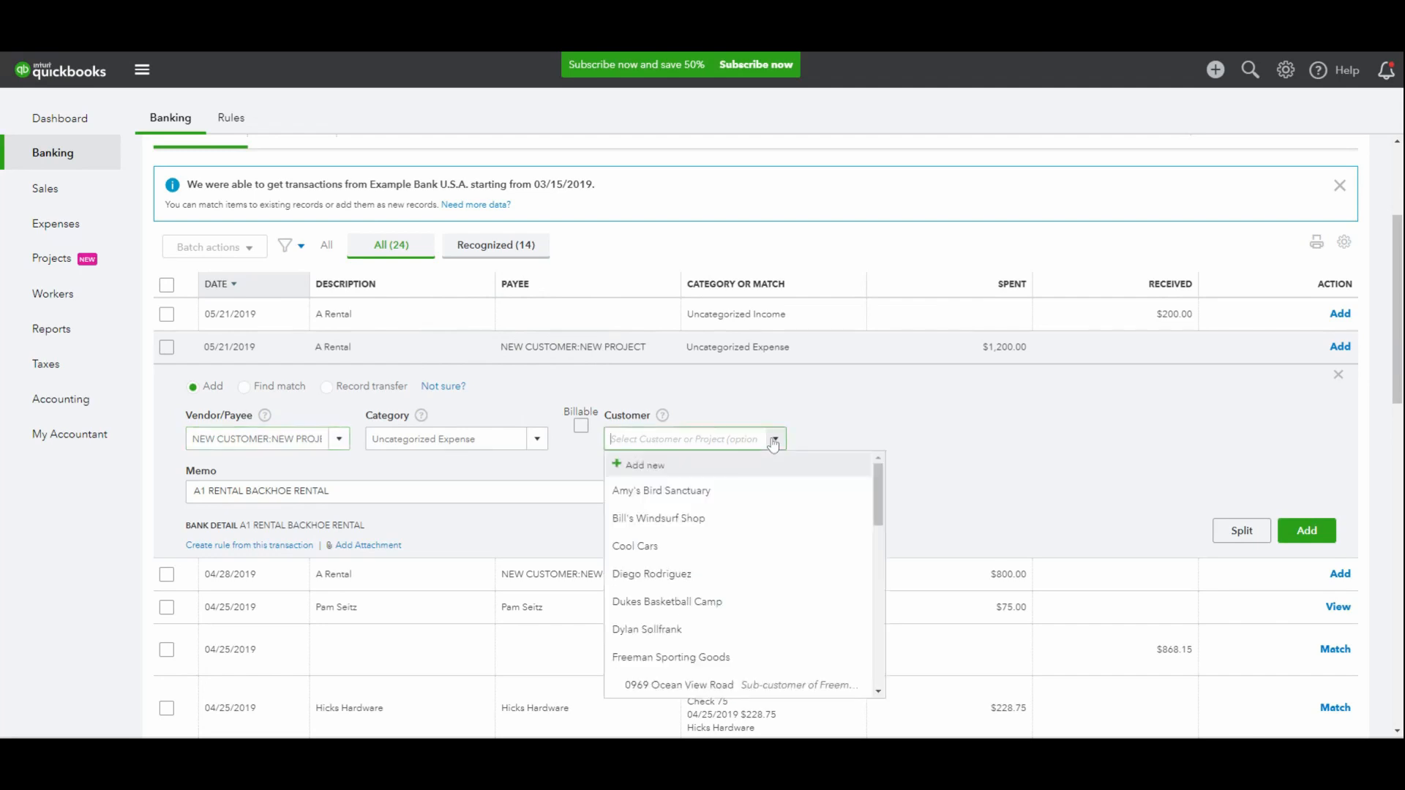
mouse_move(659, 423)
scroll(658, 545, down, 7)
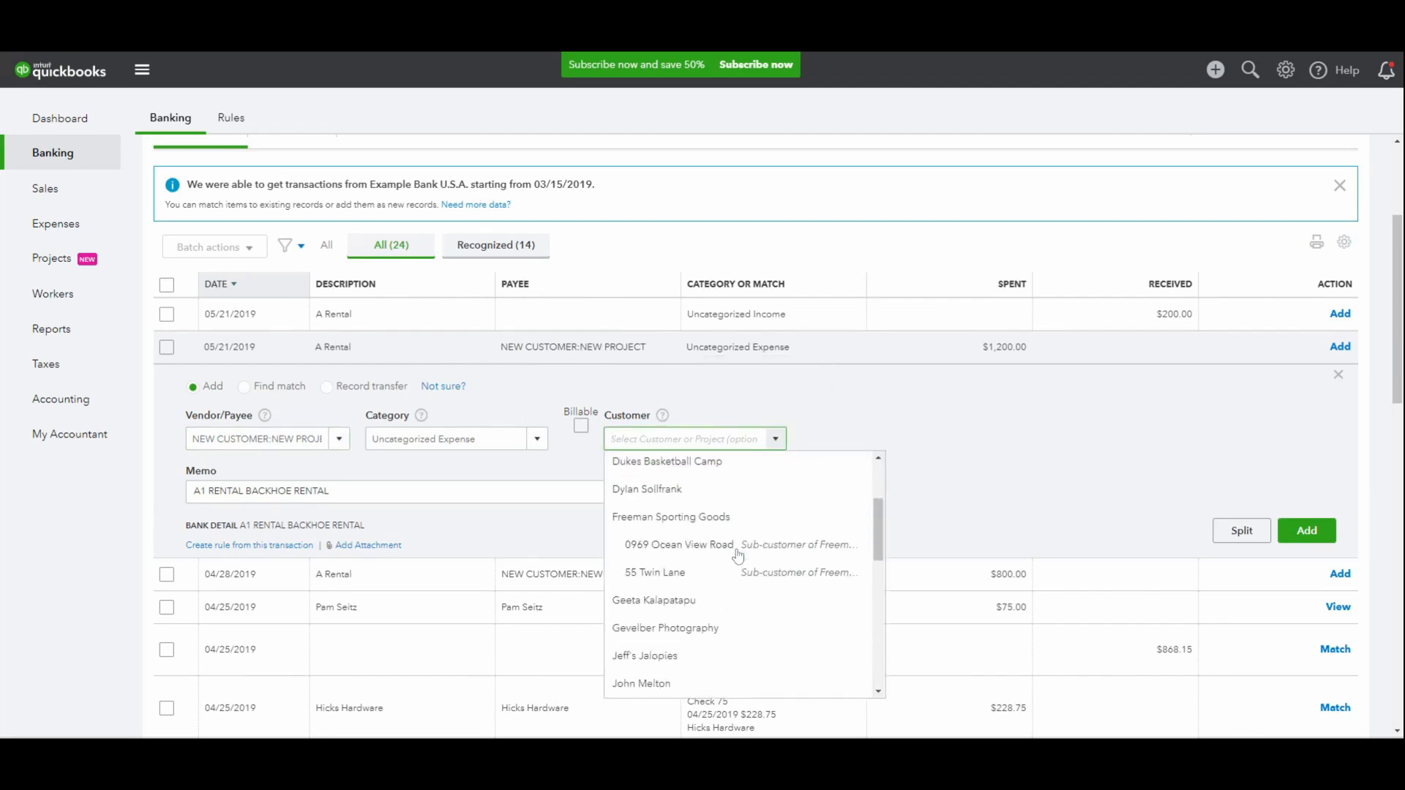
scroll(720, 545, up, 1)
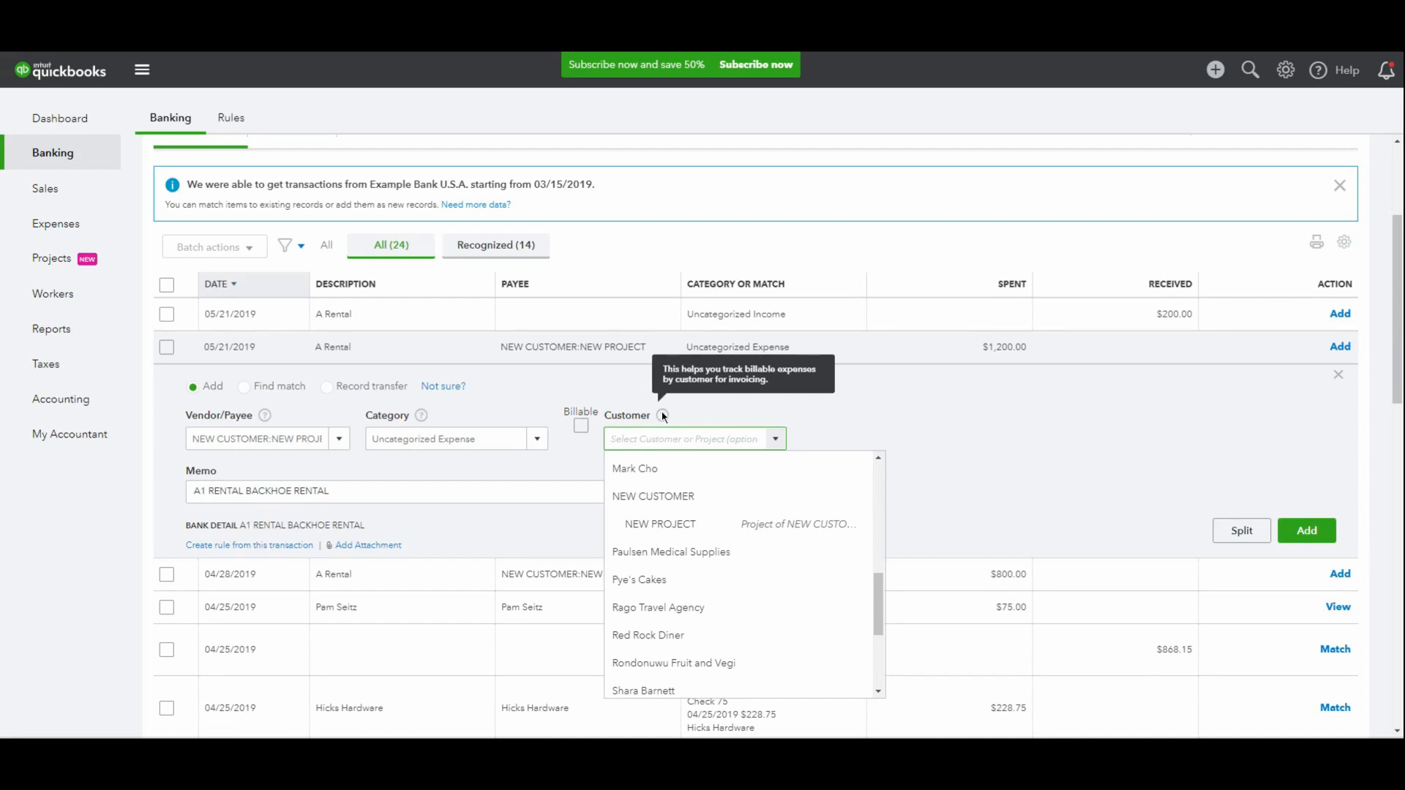
click(703, 525)
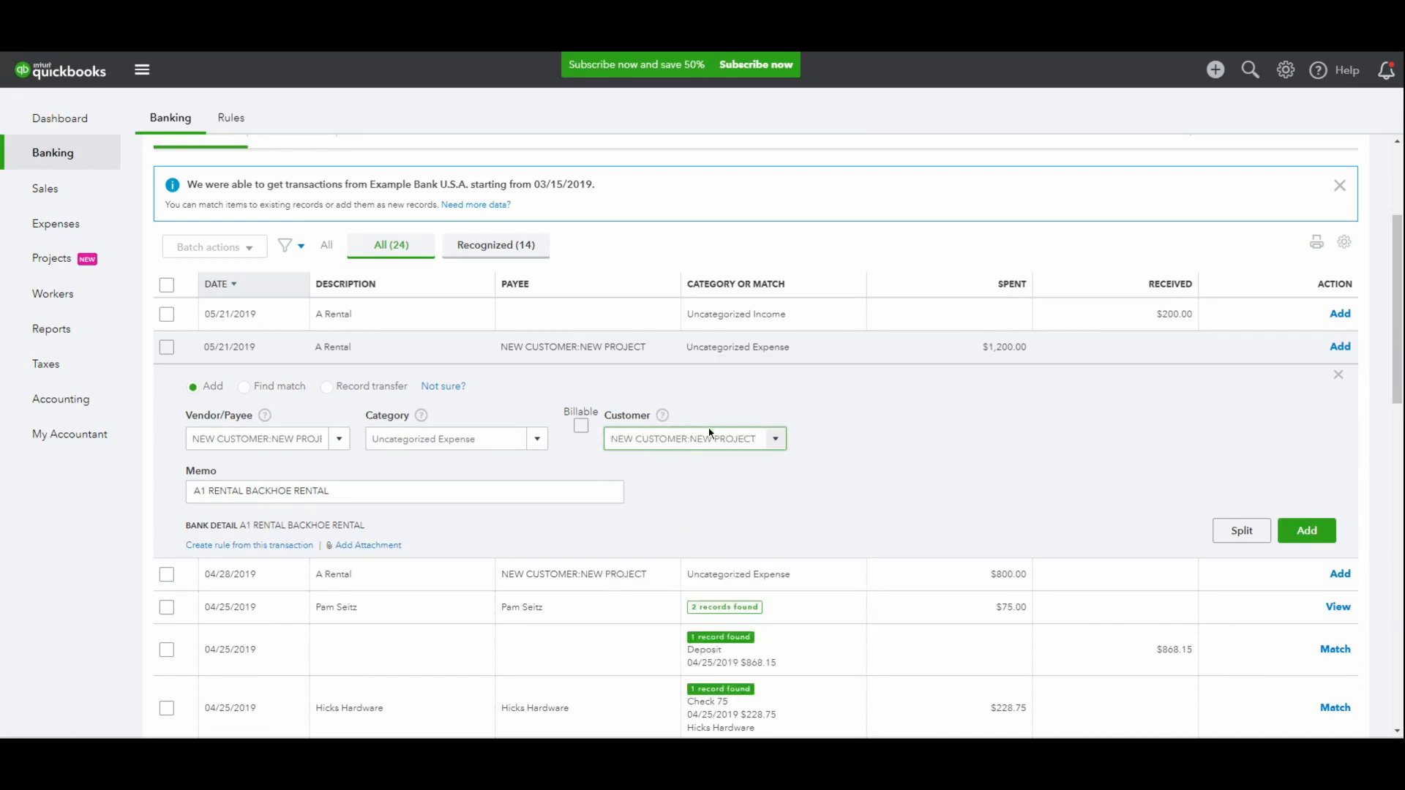
Step: Assign the $1,200.00 A Rental expense to customer NEW CUSTOMER as billable and add the transaction
click(775, 442)
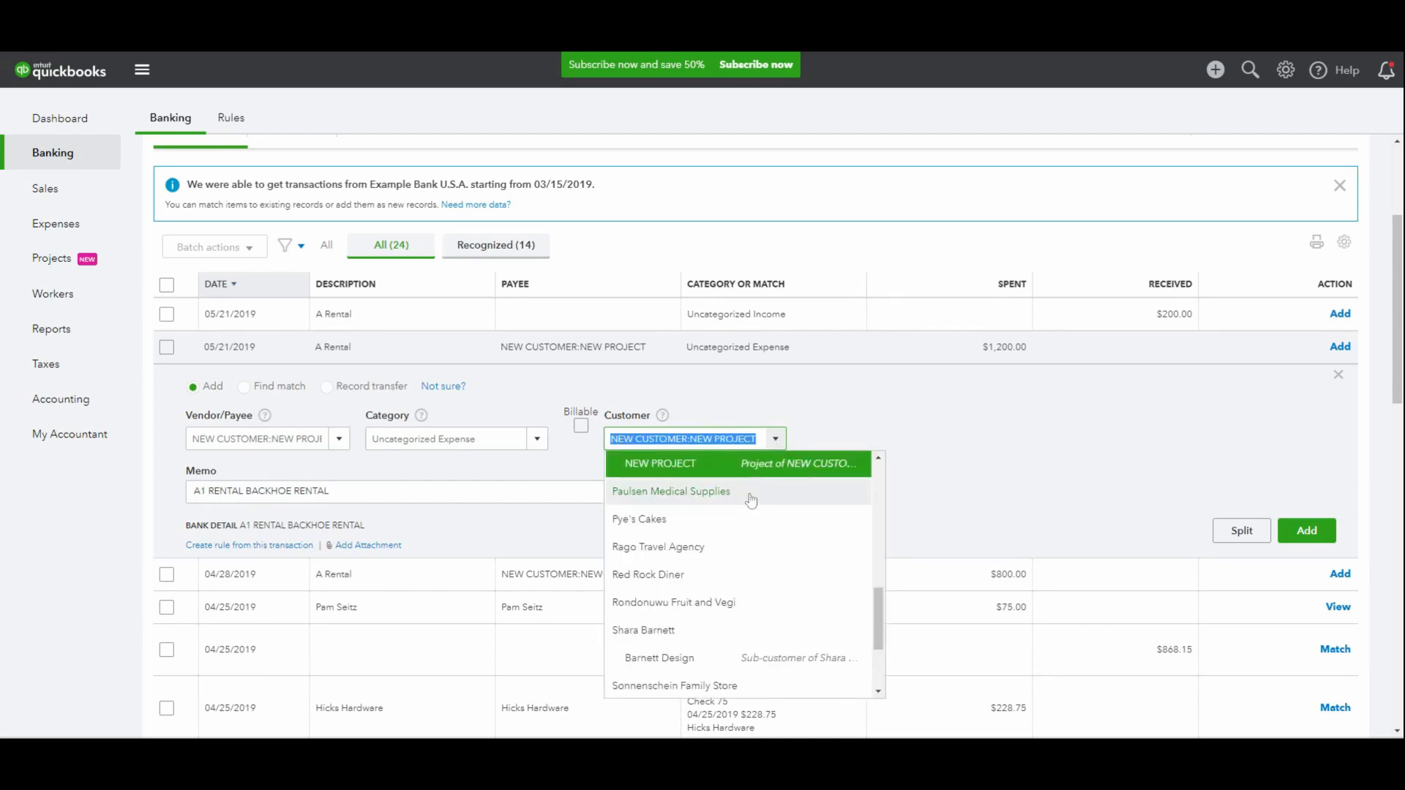
scroll(743, 497, up, 1)
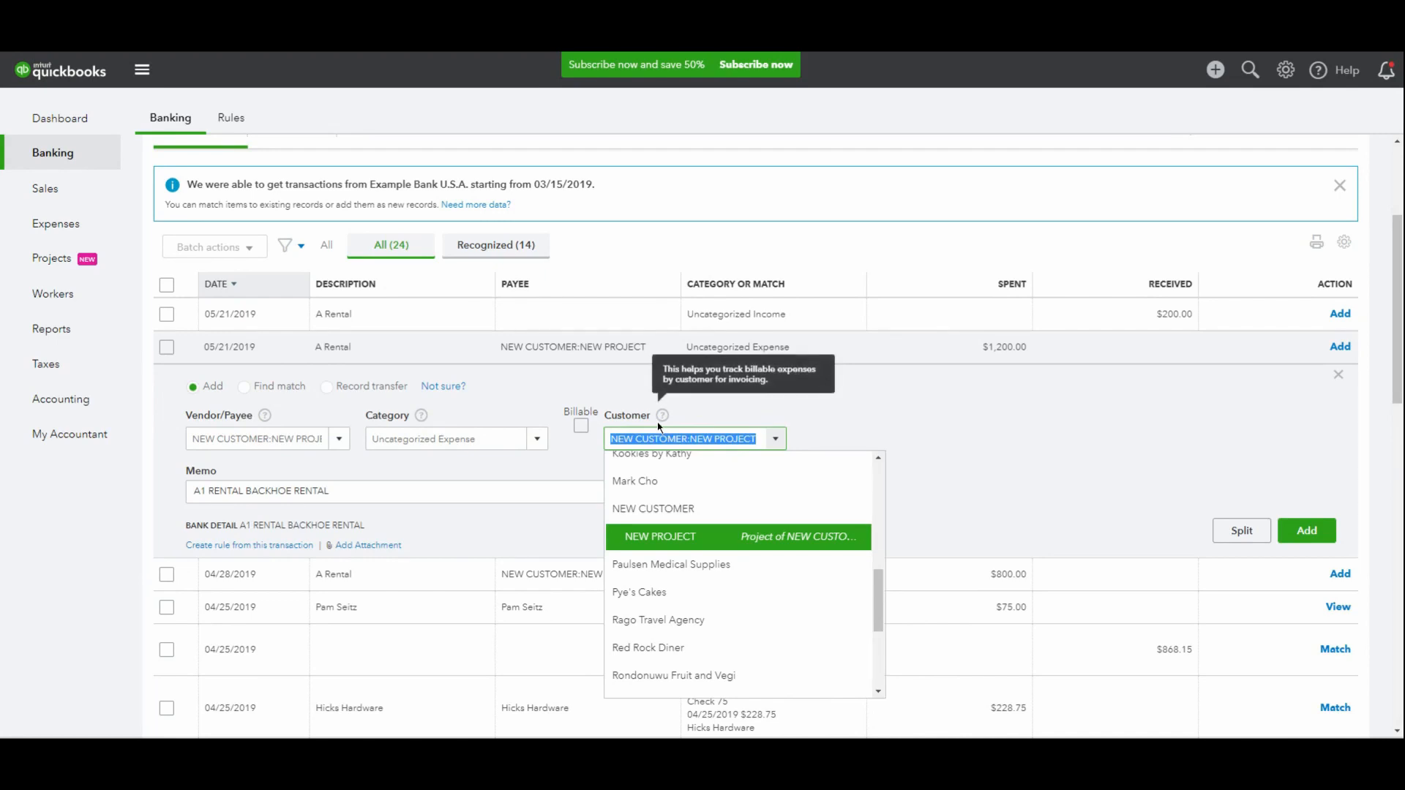
click(683, 509)
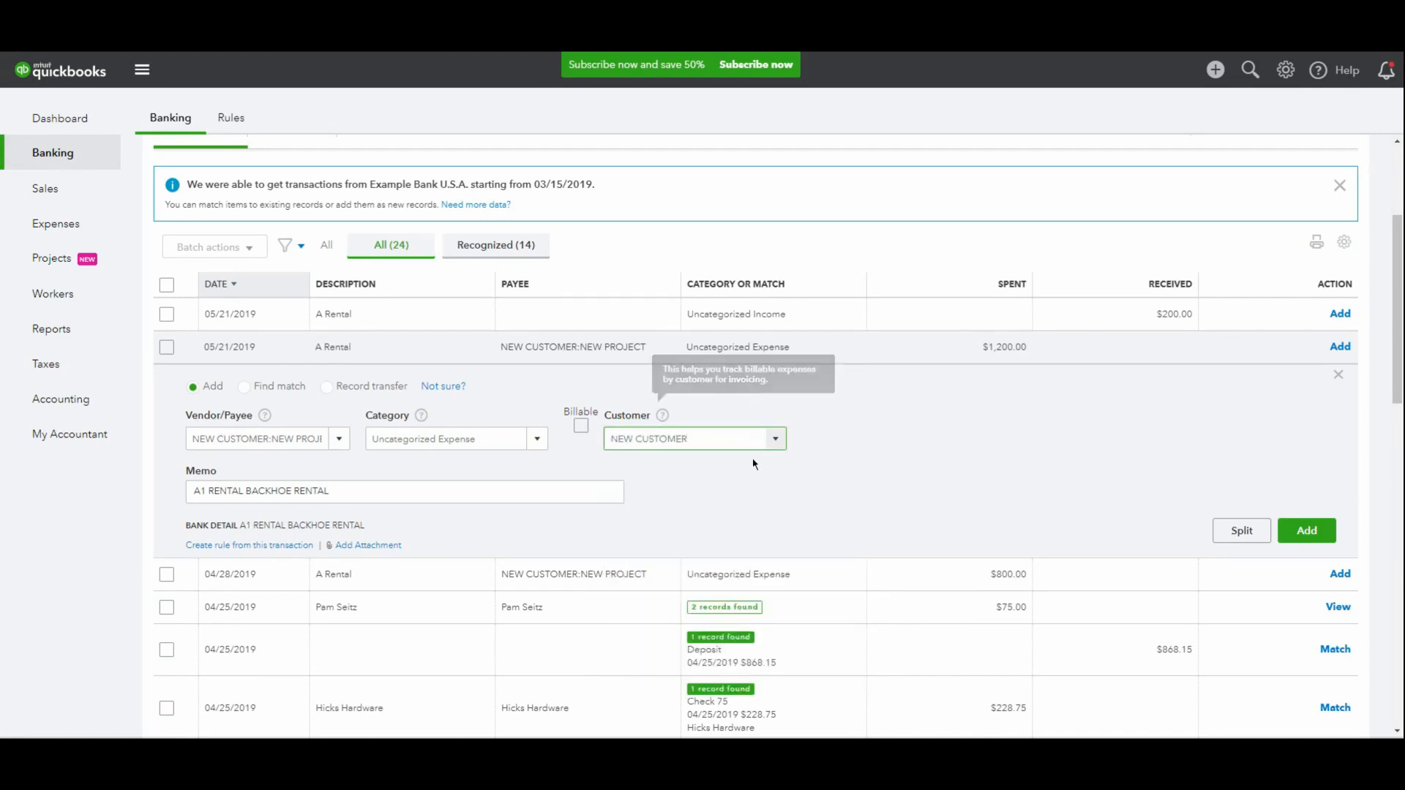
click(582, 427)
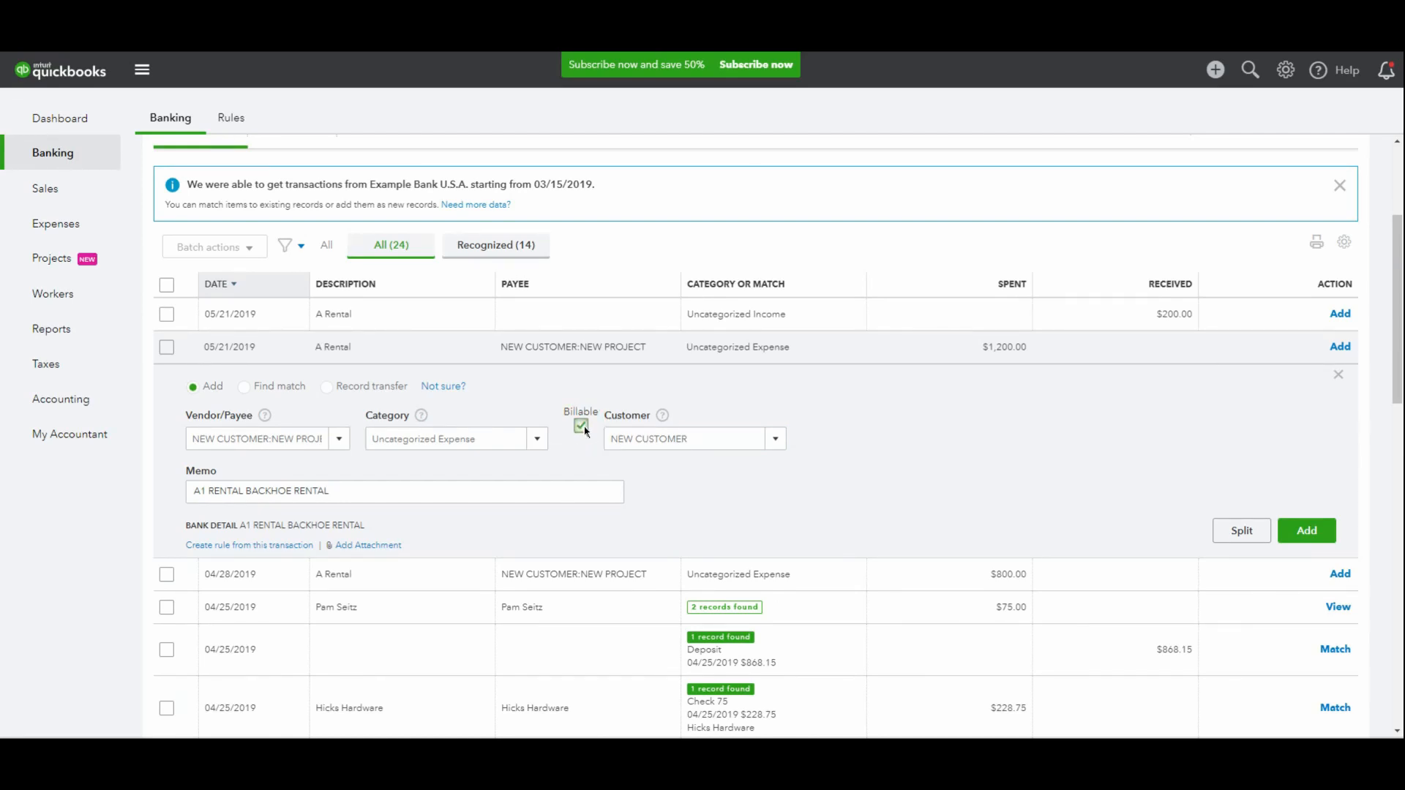
click(1304, 534)
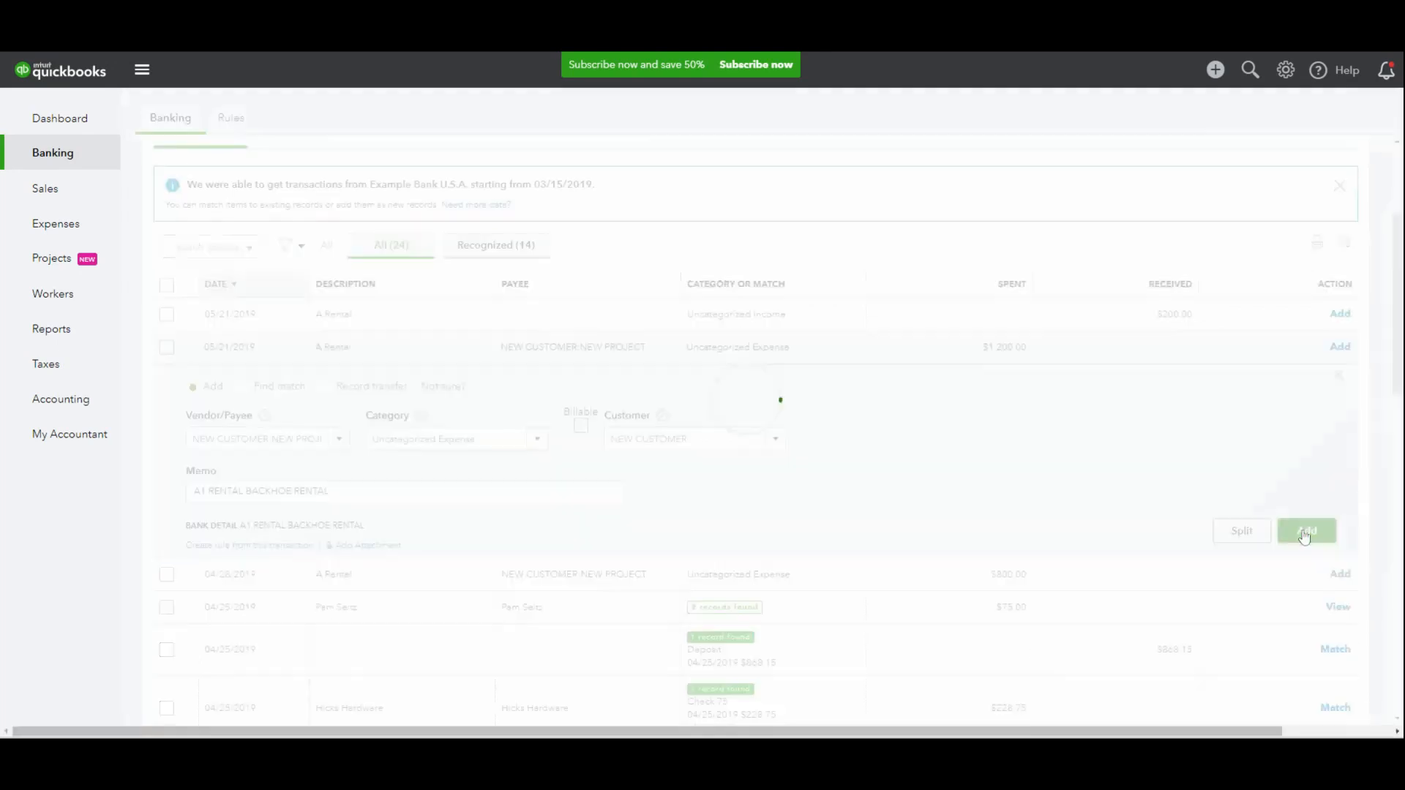
Step: Give the 04/28/2019 A Rental $800.00 expense payee NEW CUSTOMER and customer NEW PROJECT under NEW CUSTOMER, and add the transaction
click(753, 348)
click(339, 439)
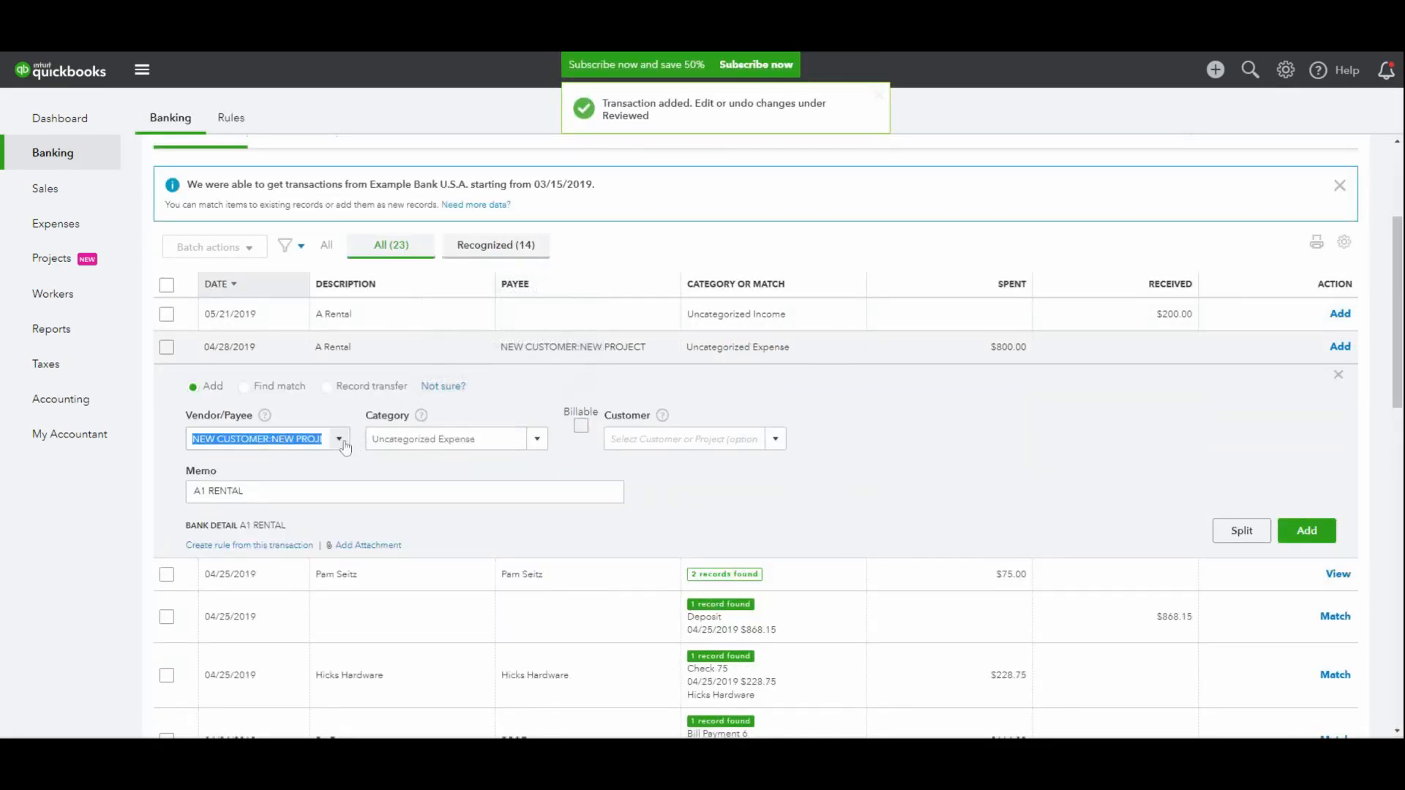
scroll(326, 499, up, 2)
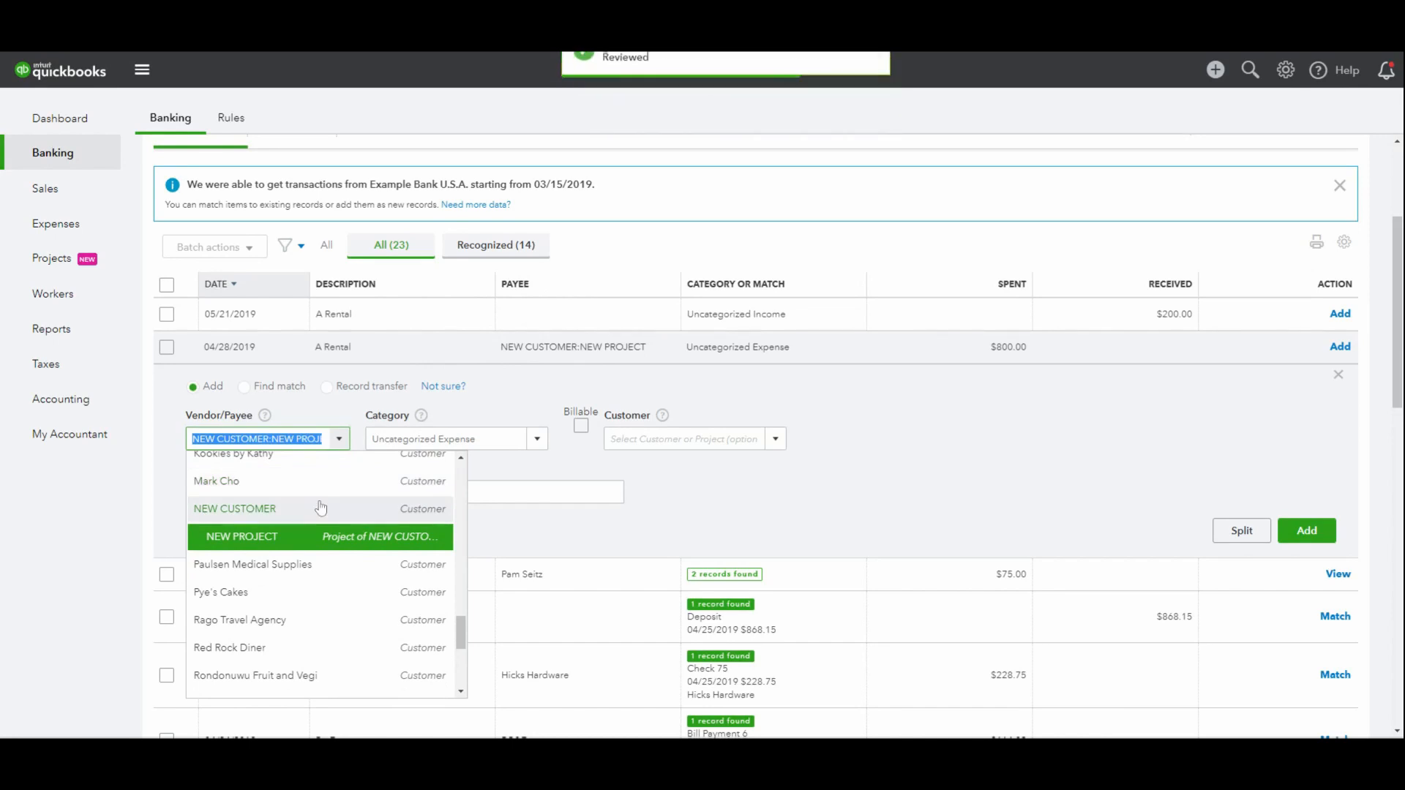
click(327, 508)
click(775, 439)
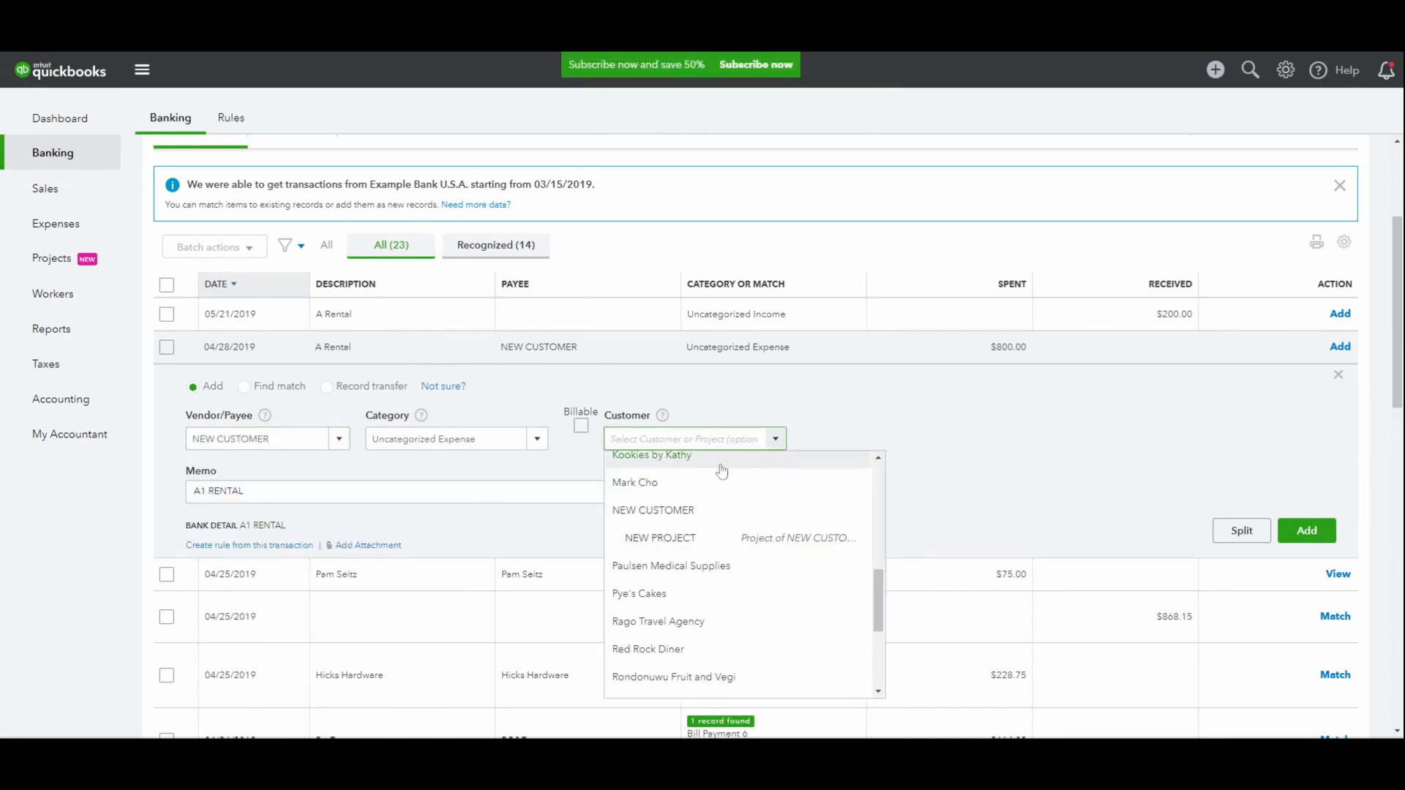
click(708, 538)
click(1304, 540)
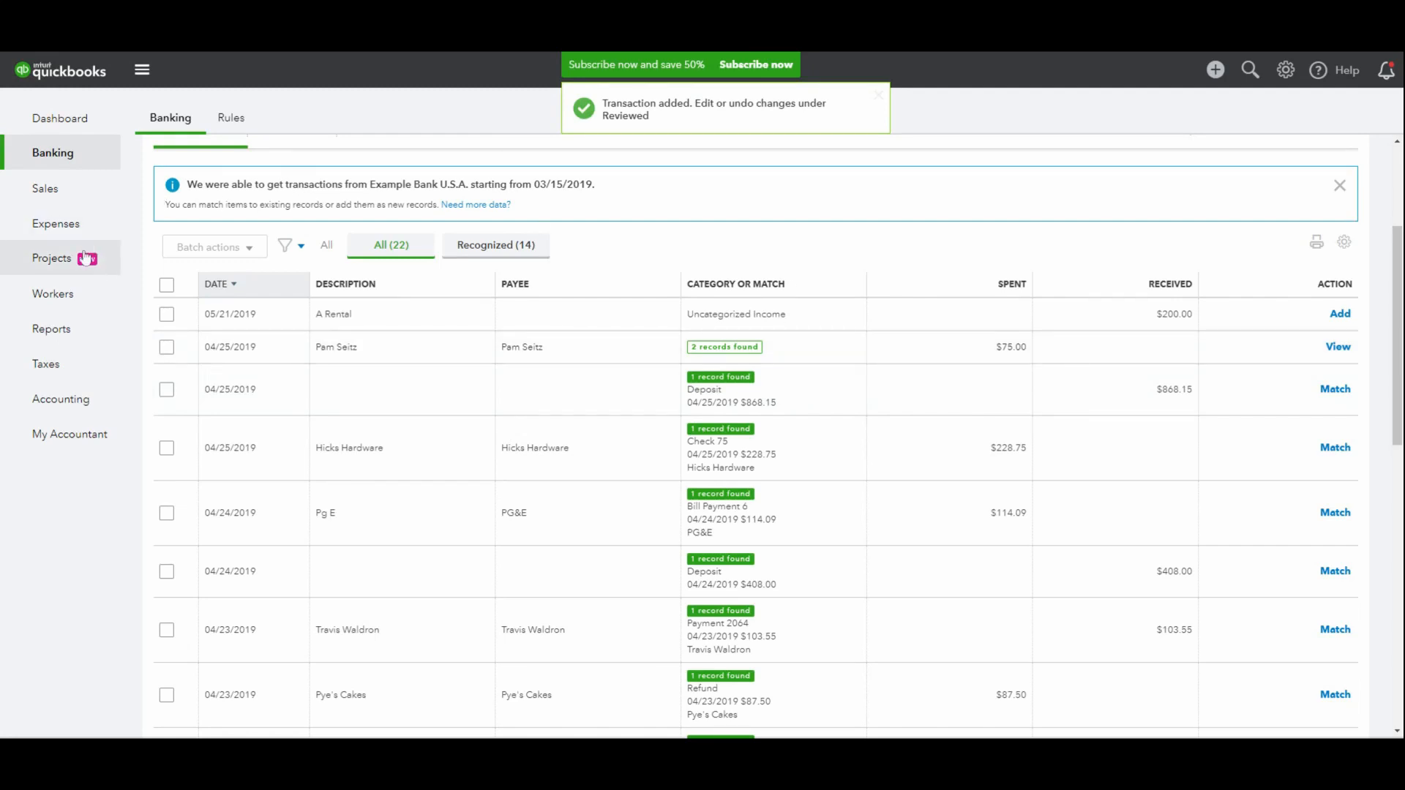
Step: Check the income and costs of NEW PROJECT in the projects list and return to the bank transactions
click(53, 258)
mouse_move(82, 235)
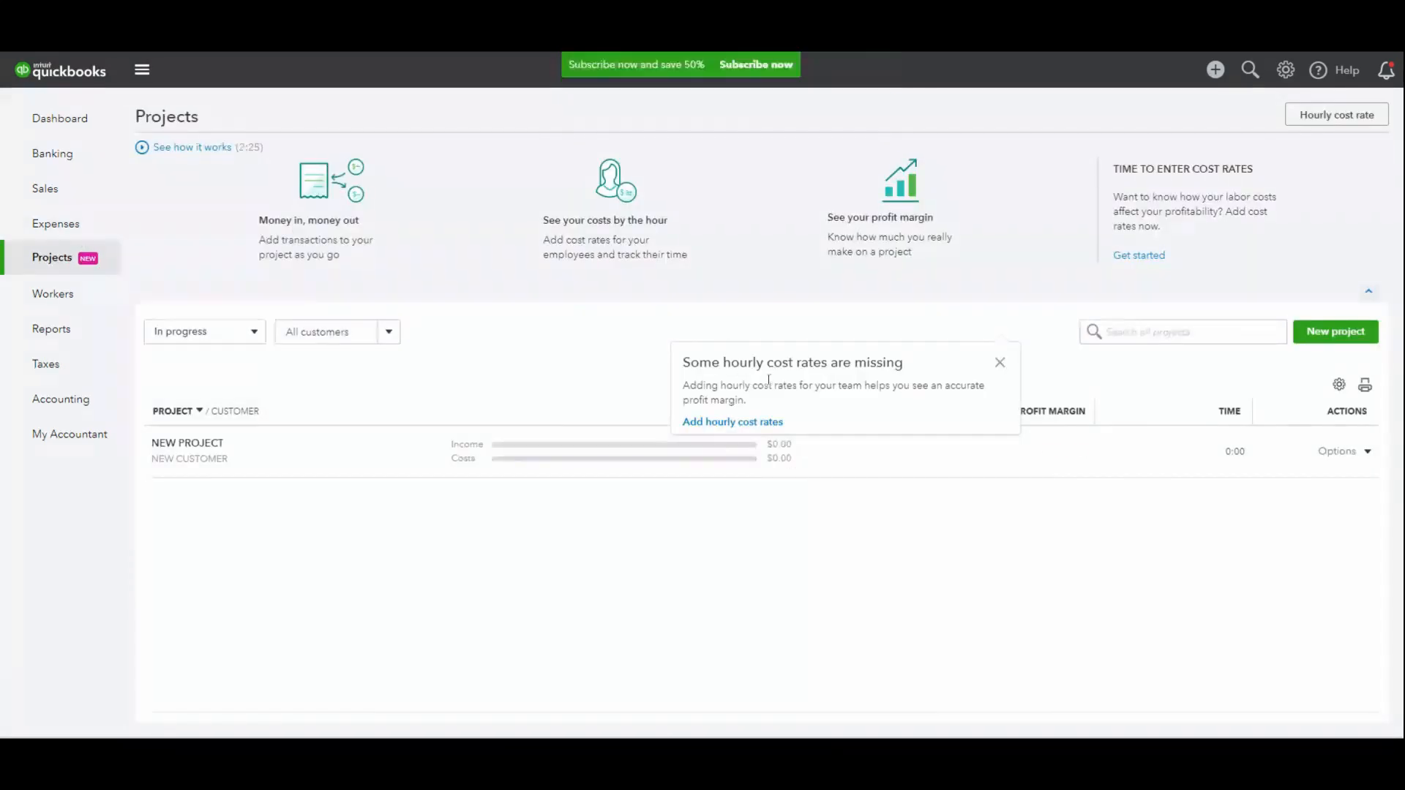
click(104, 168)
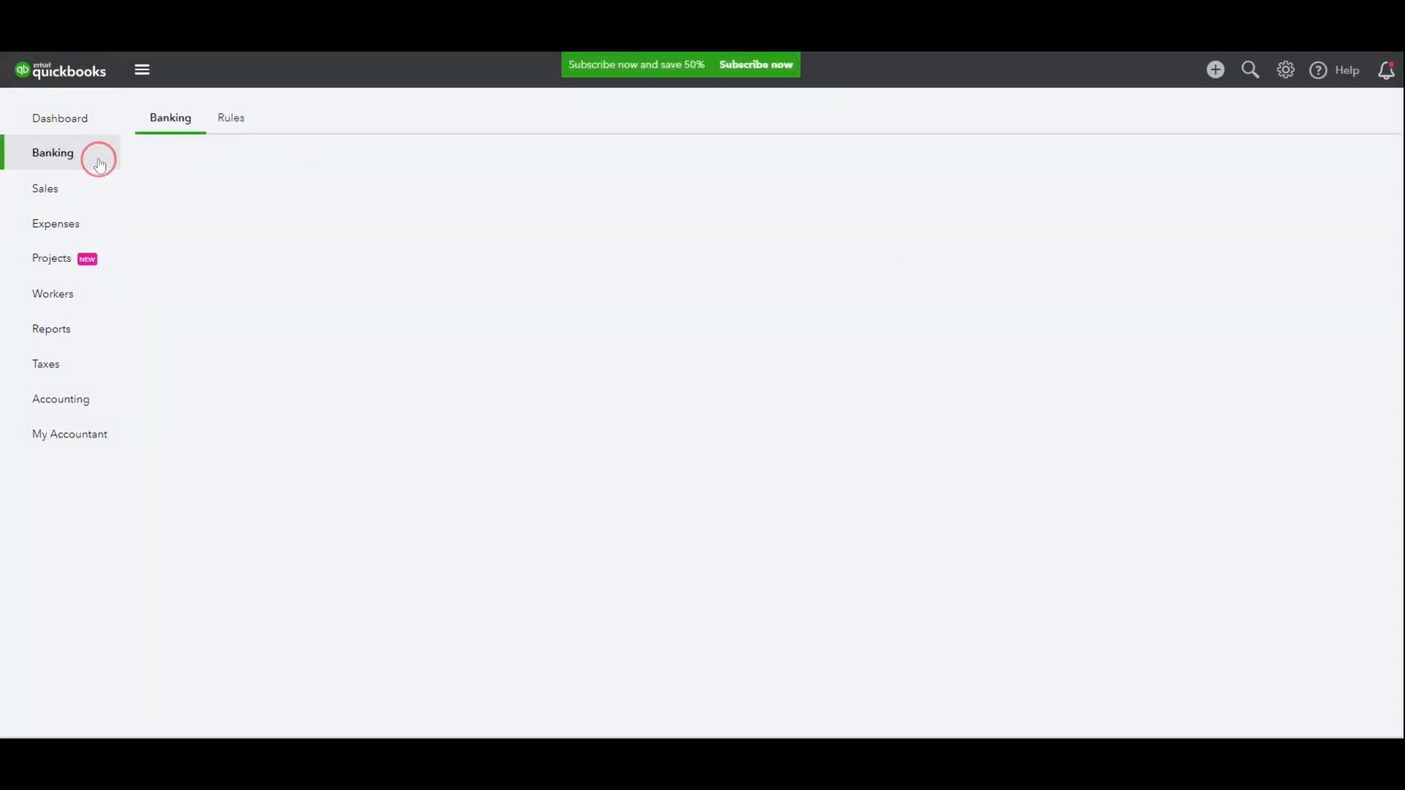
Step: Review the details of the 06/20/2019 Books By Bessie deposit assigned to NEW PROJECT and add the transaction
scroll(545, 339, down, 3)
scroll(545, 344, up, 1)
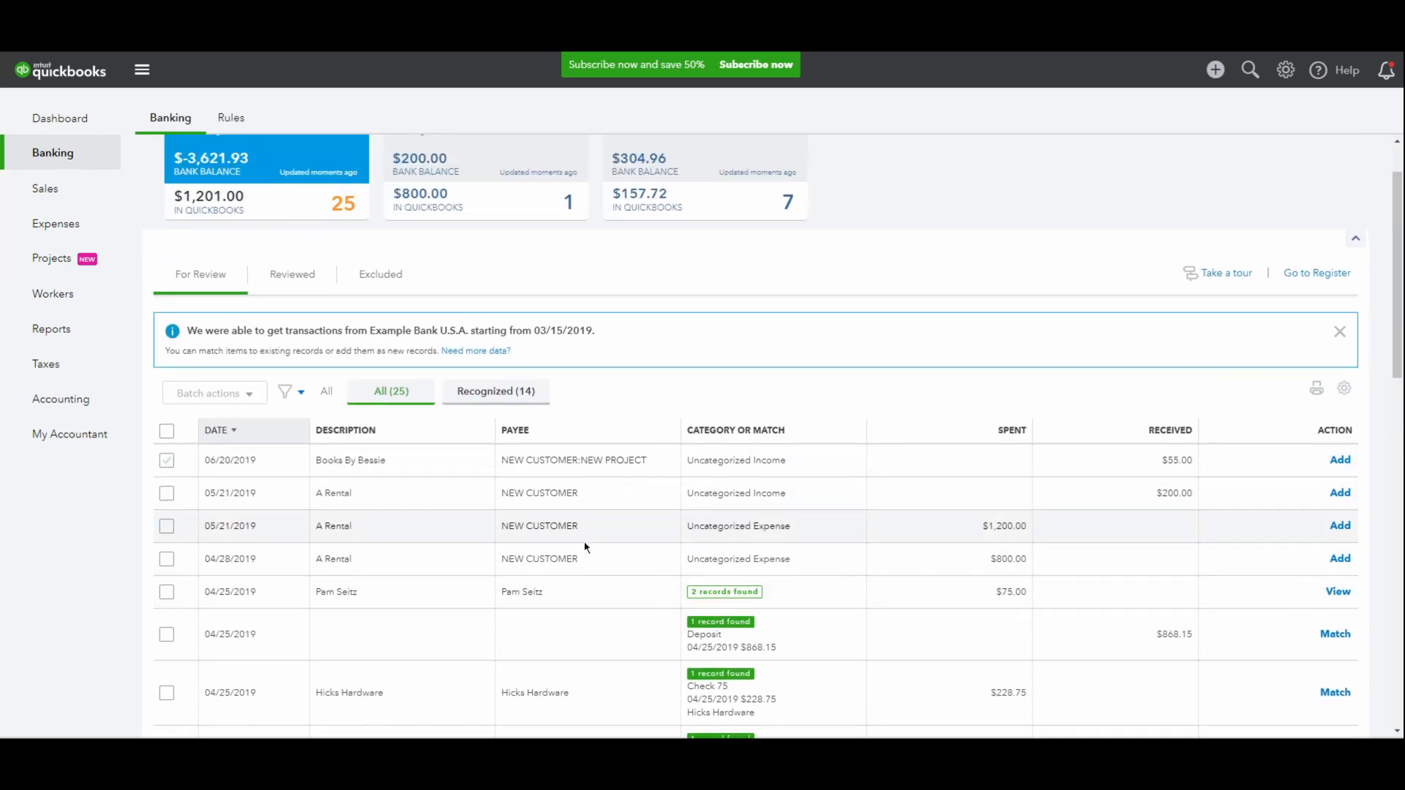
click(578, 461)
scroll(458, 505, down, 2)
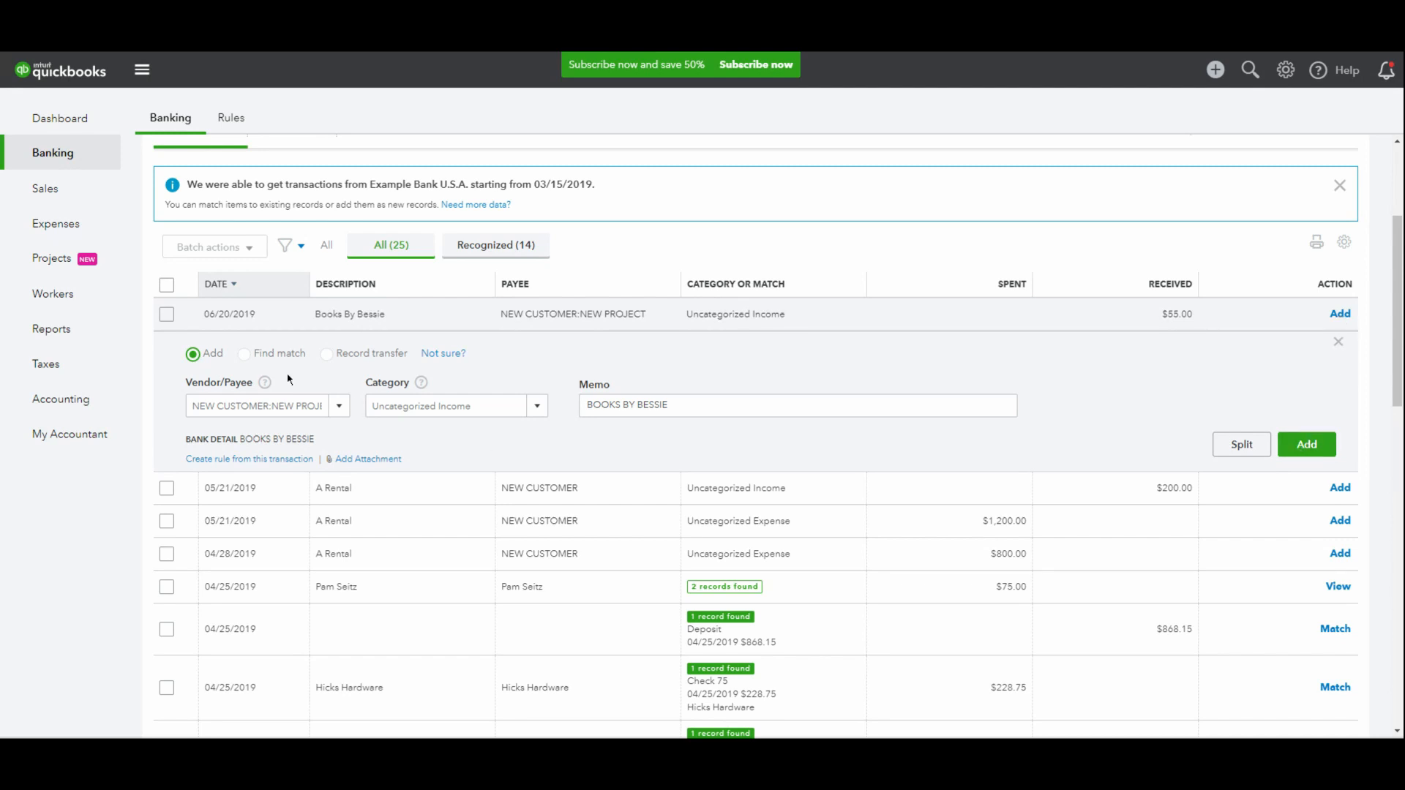
click(1338, 314)
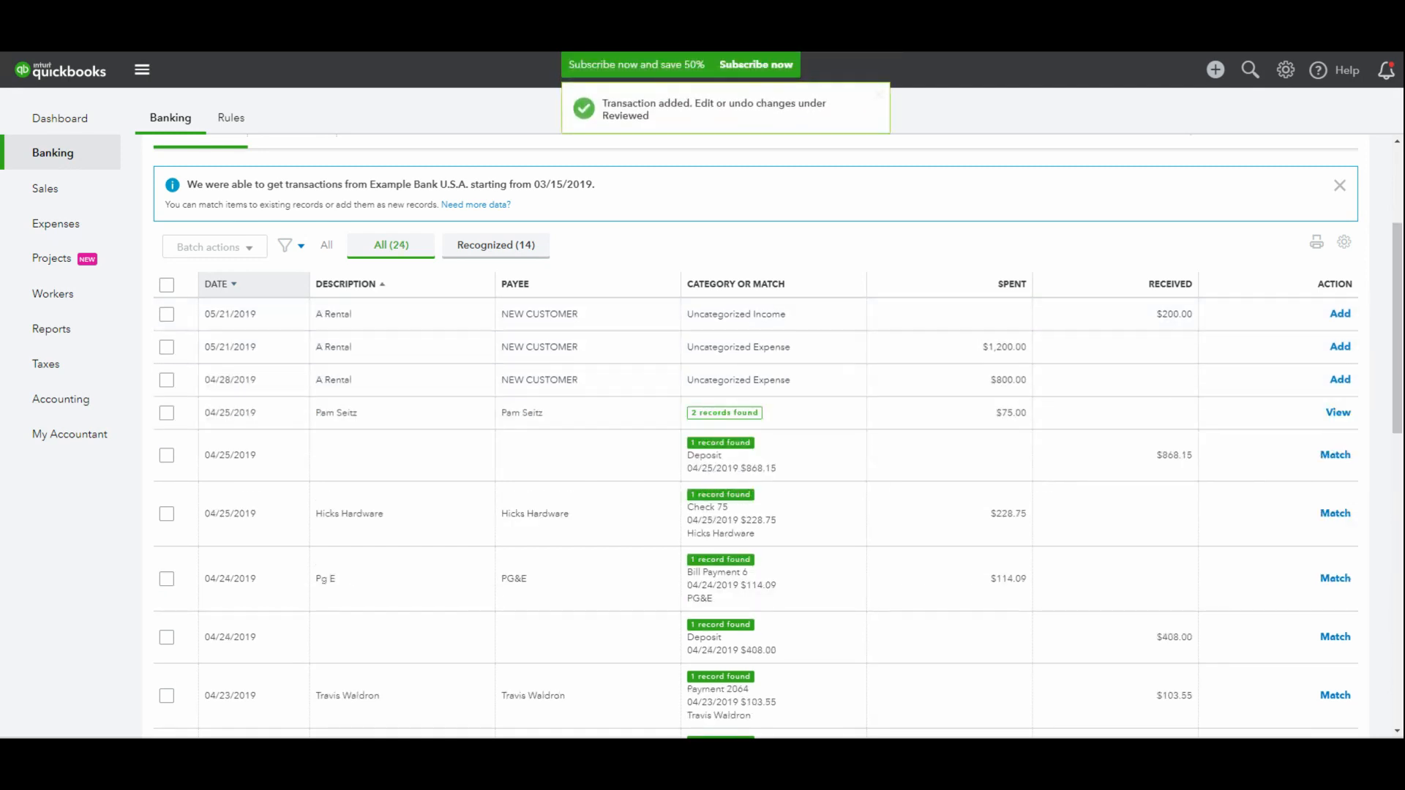
Step: Open the 05/21/2019 A Rental $1,200.00 expense and choose NEW PROJECT under NEW CUSTOMER as its customer
click(650, 345)
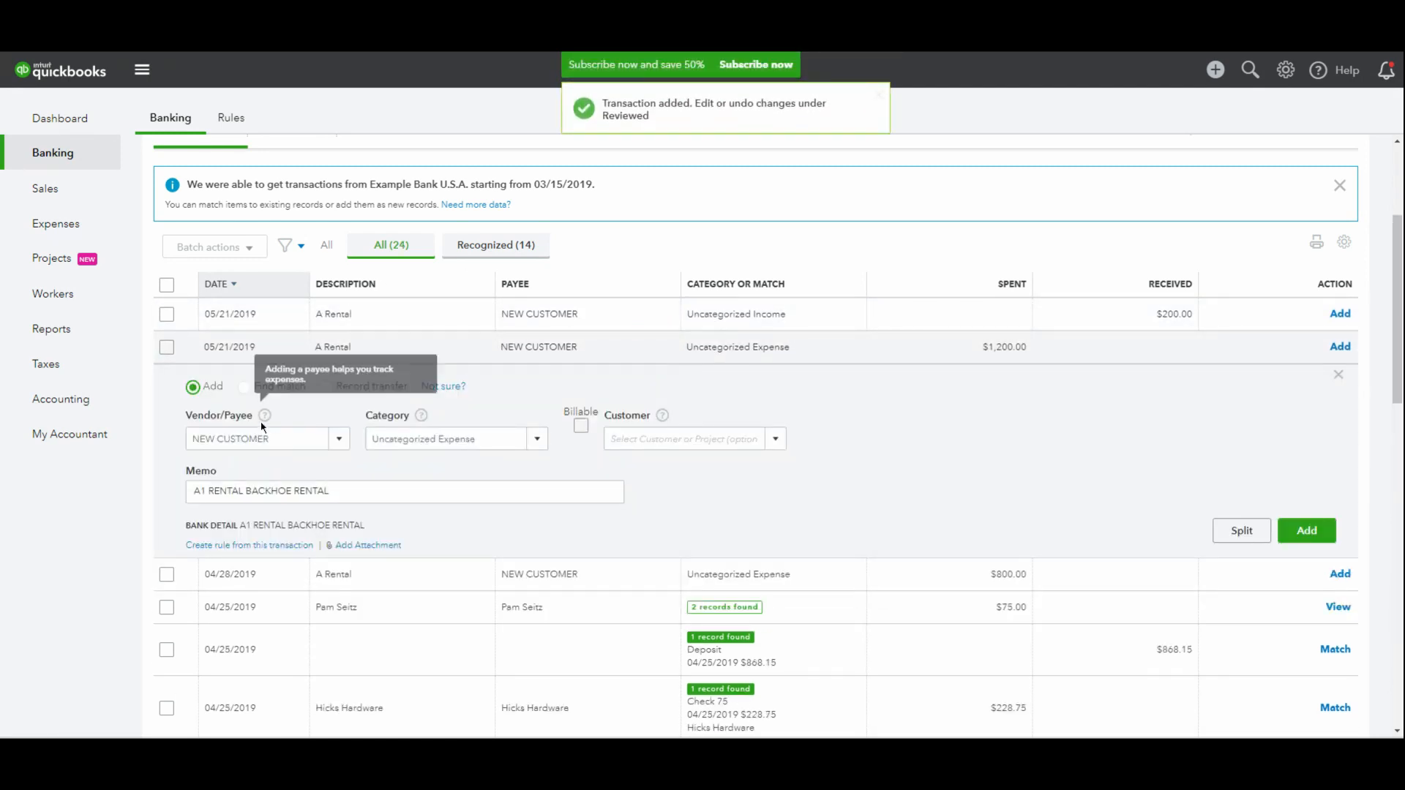
mouse_move(265, 417)
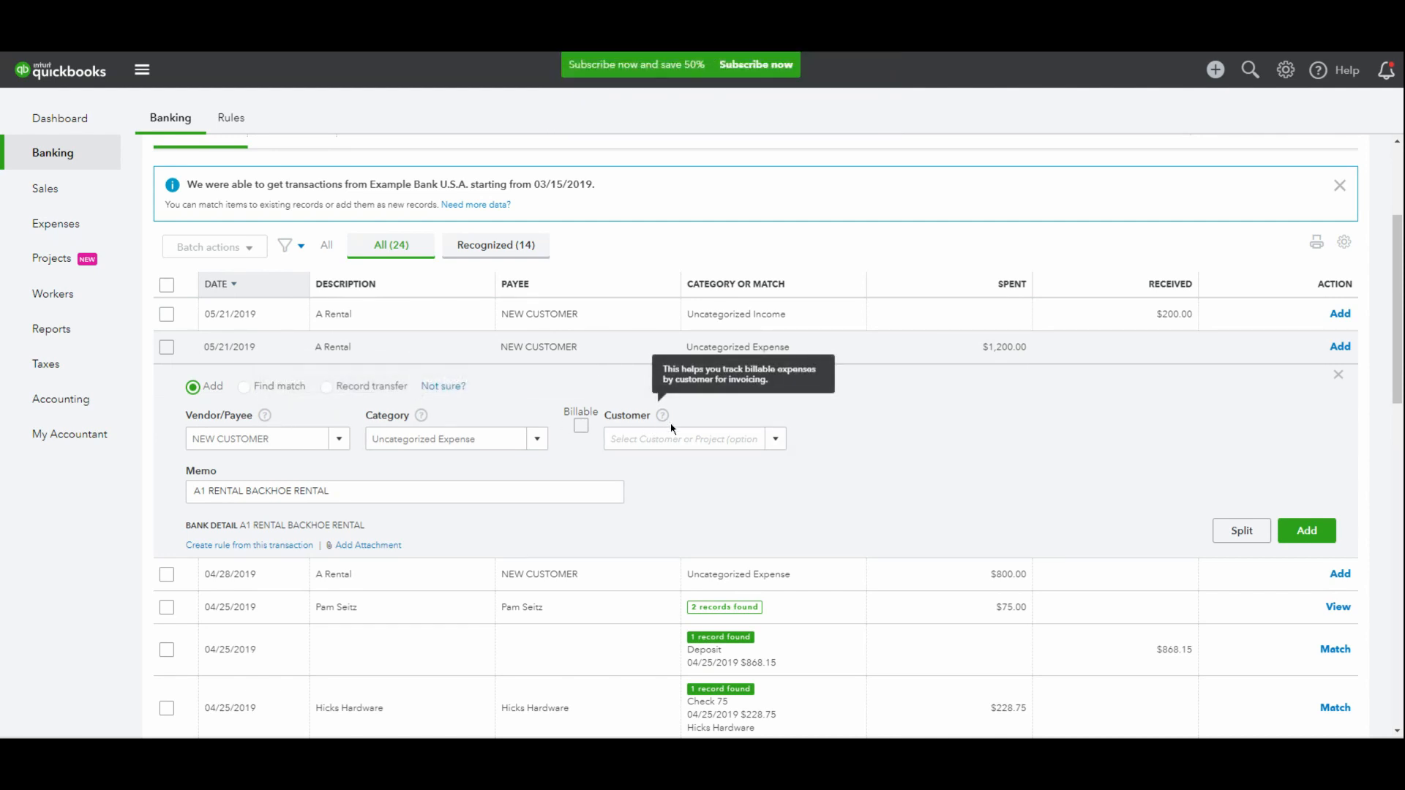
click(766, 445)
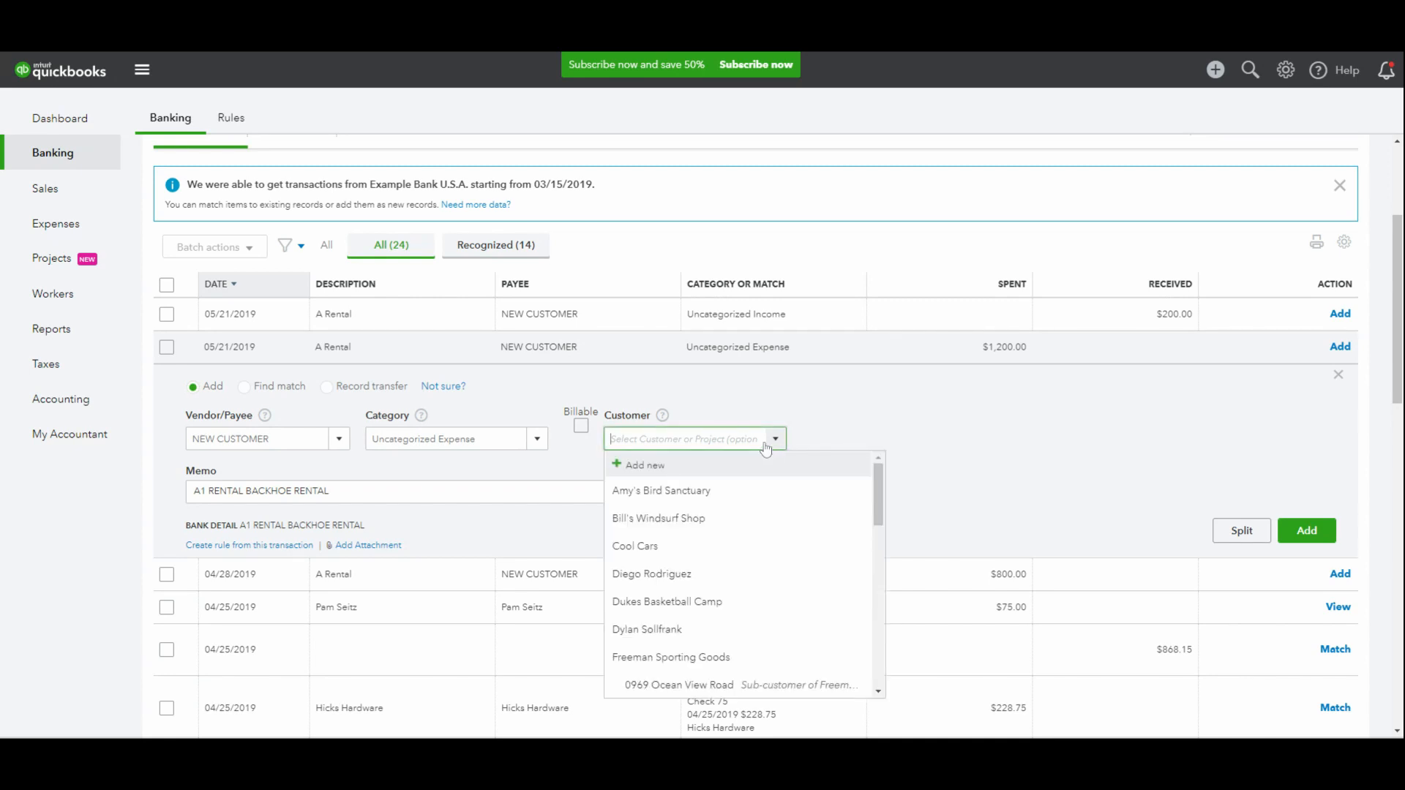
scroll(702, 526, down, 5)
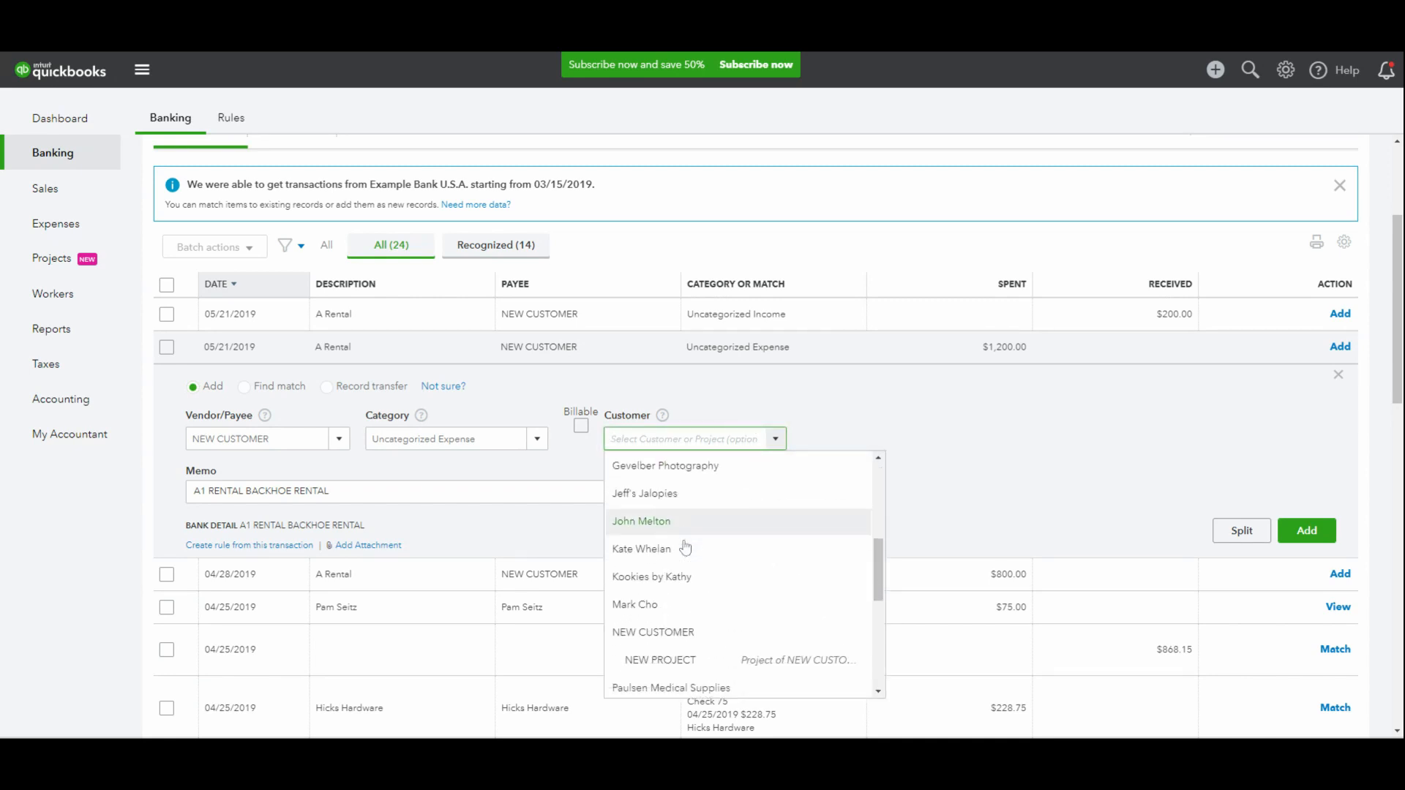
click(717, 597)
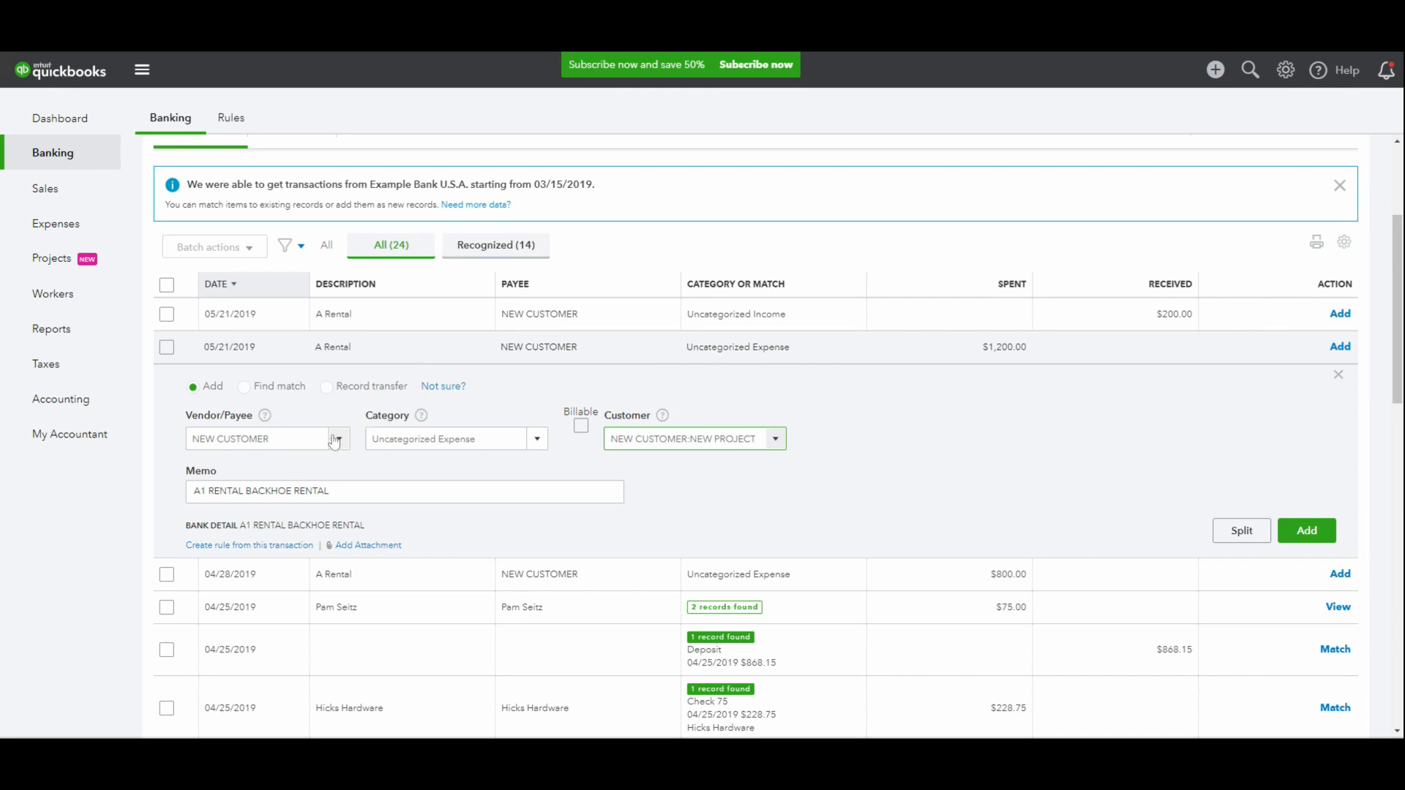
Step: Set the payee of the $1,200.00 A Rental expense to NEW PROJECT under NEW CUSTOMER
click(307, 440)
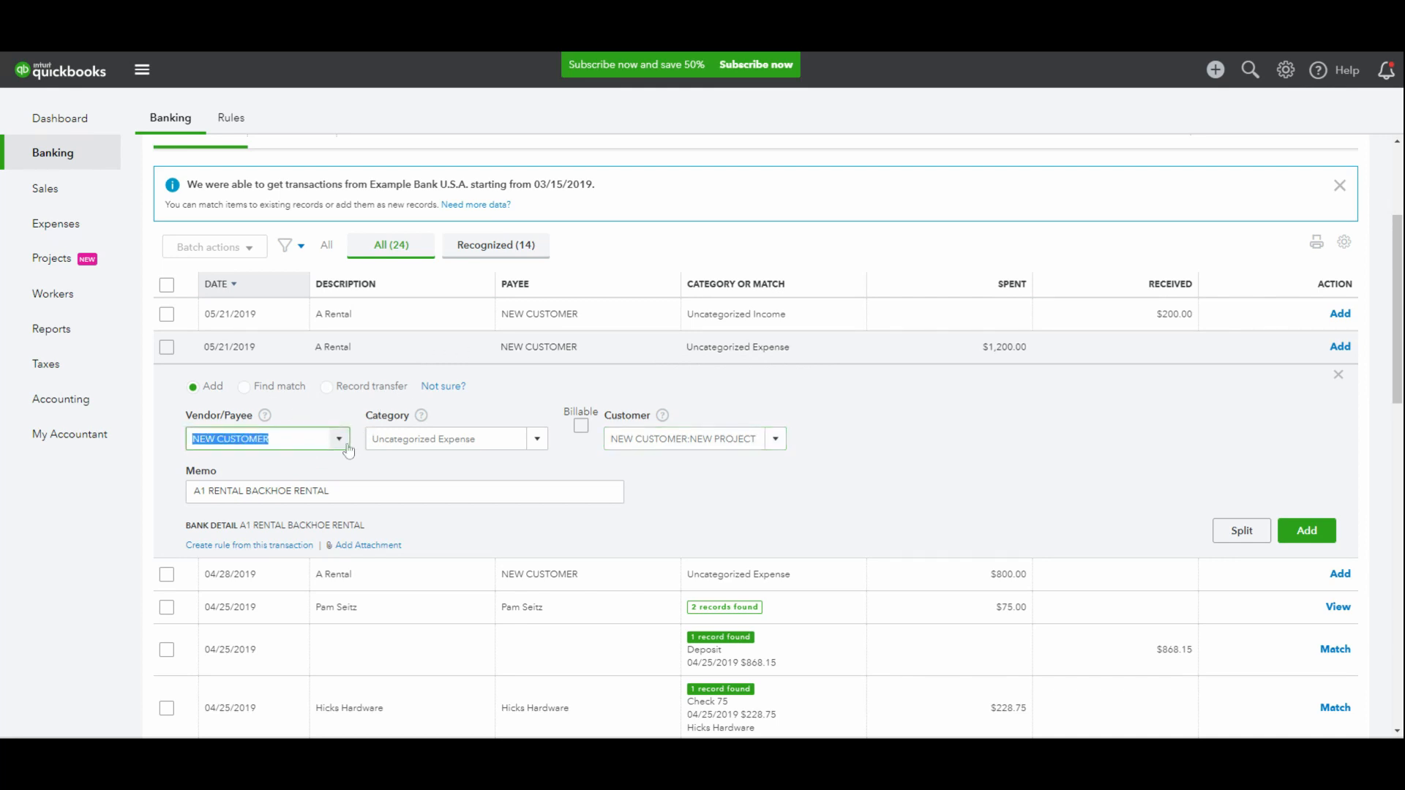
click(339, 440)
click(337, 495)
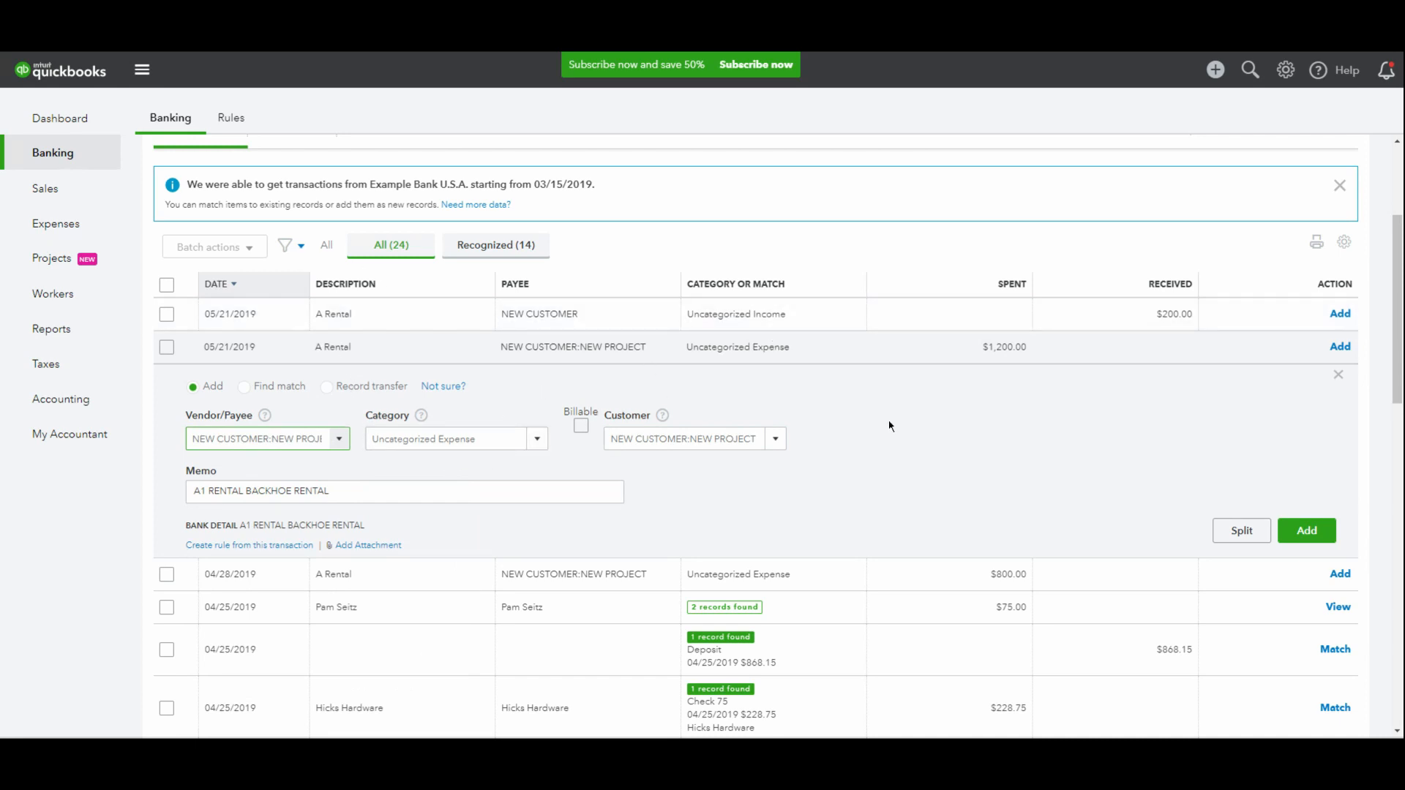
Step: Change the payee of the $1,200.00 A Rental expense to NEW CUSTOMER and add the transaction
click(339, 438)
scroll(314, 484, up, 5)
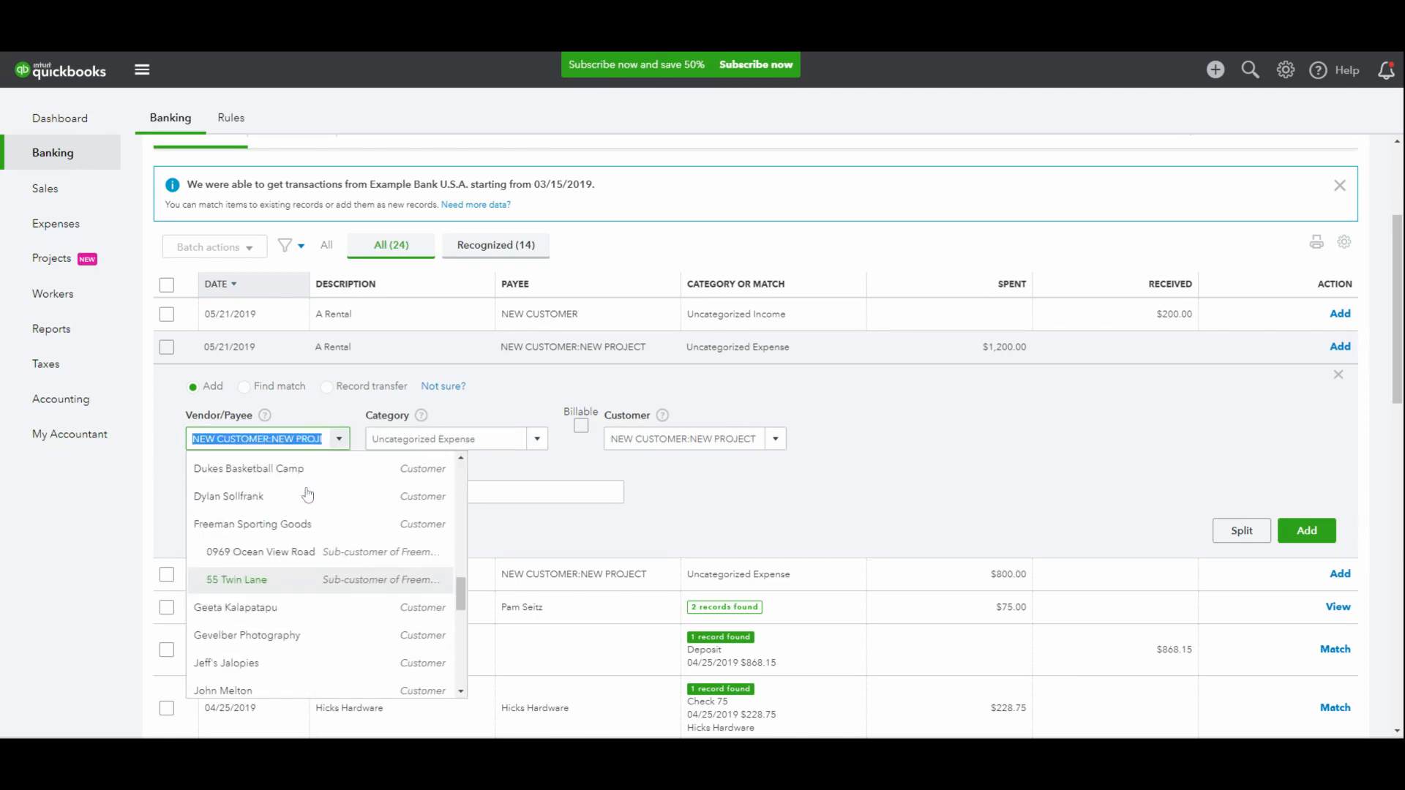
scroll(304, 541, down, 5)
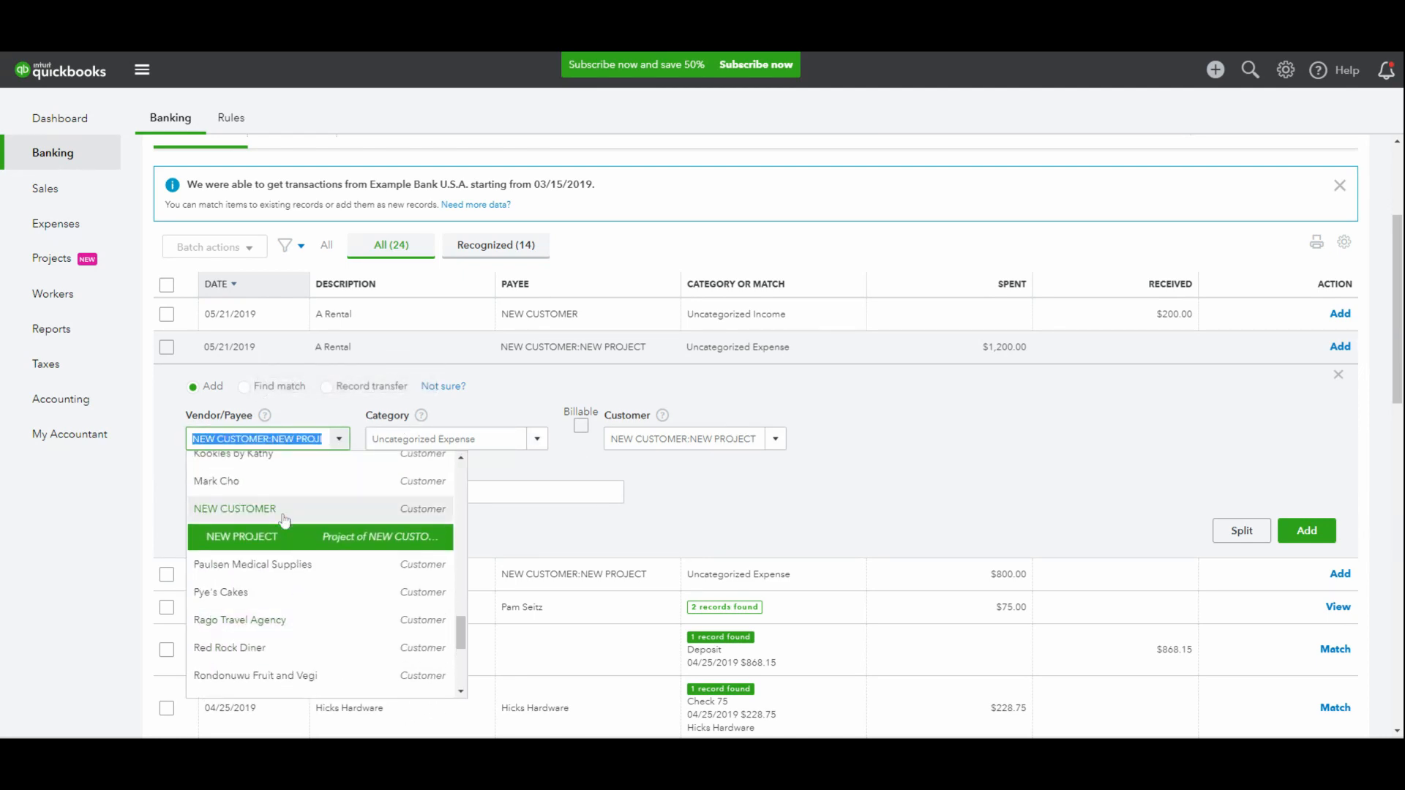
click(278, 507)
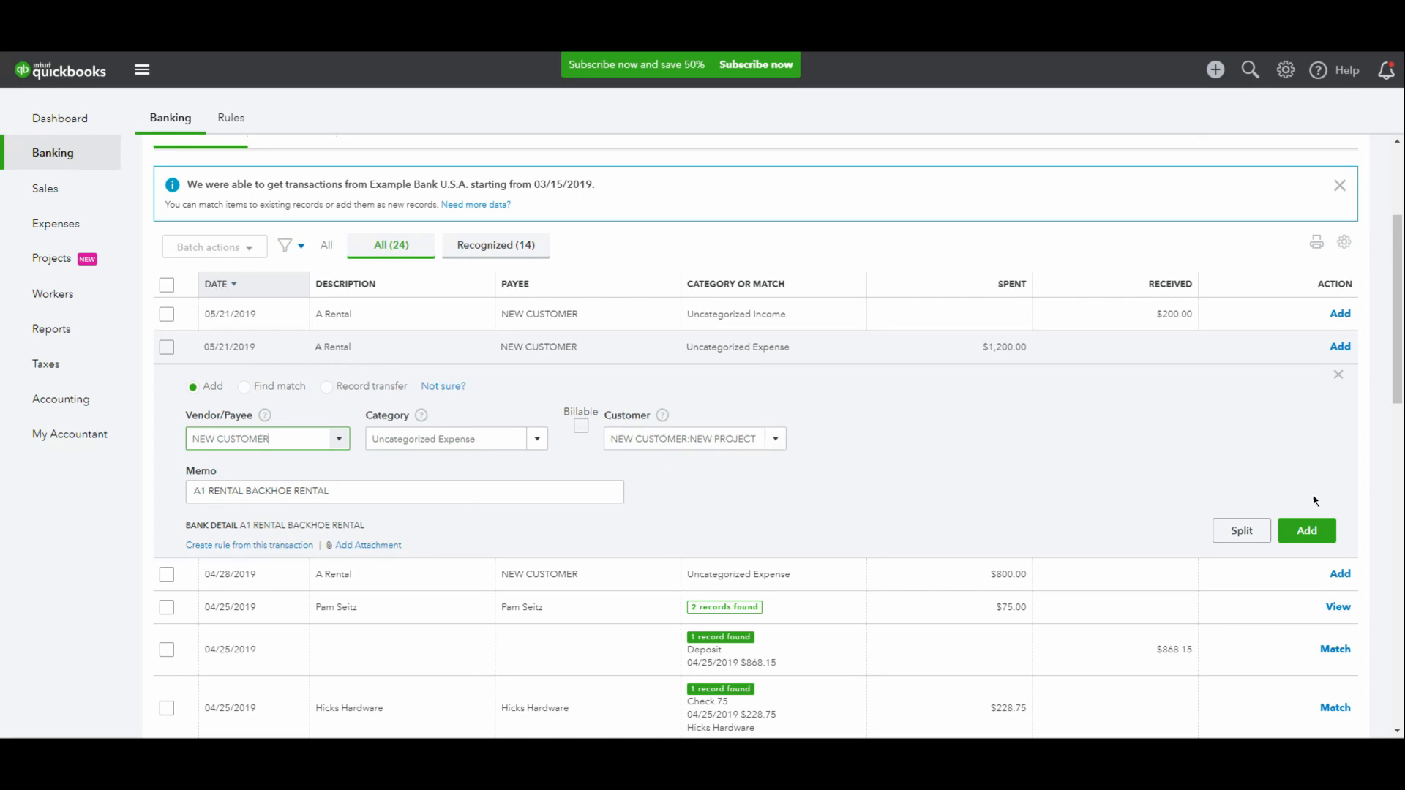
click(1339, 345)
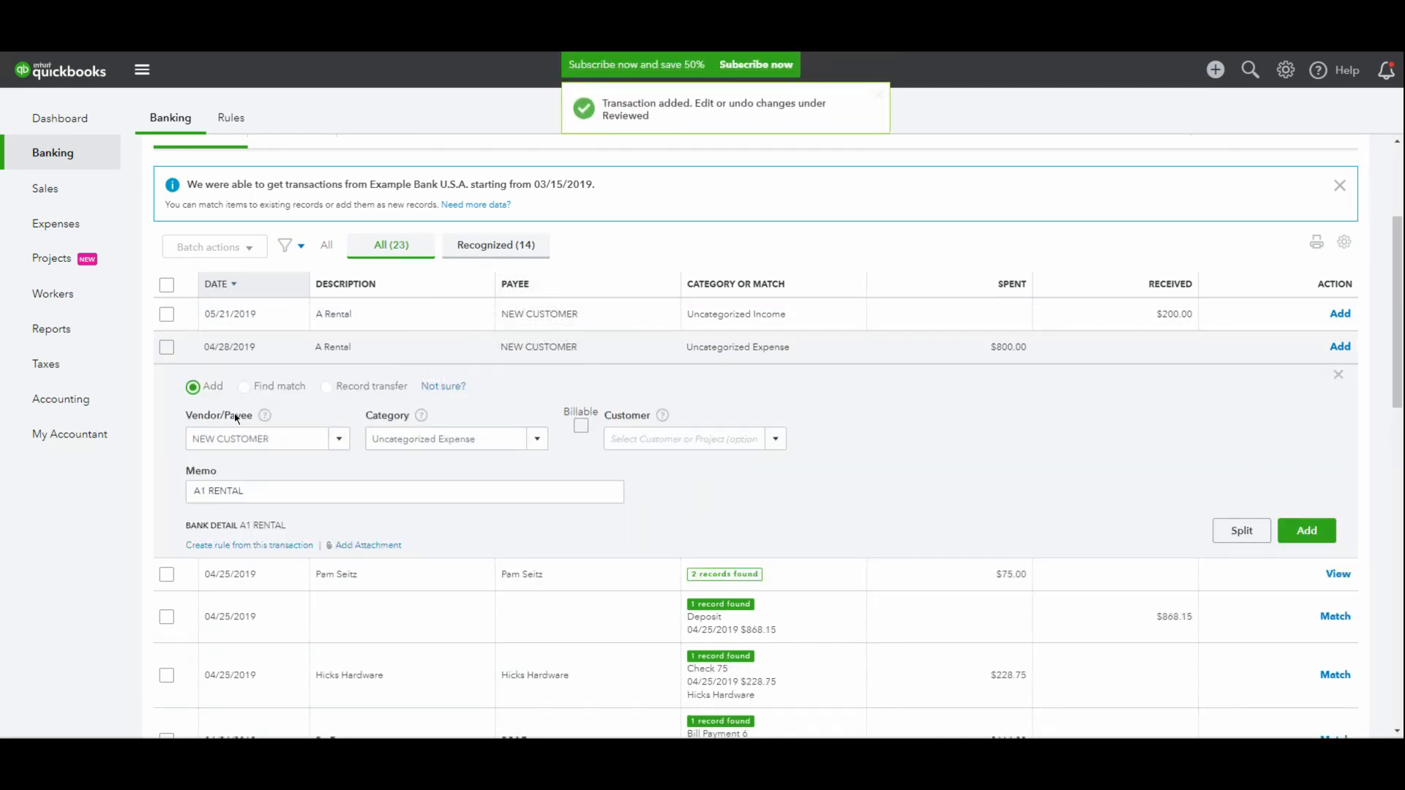
Step: Give the 04/28/2019 A Rental $800.00 expense customer NEW CUSTOMER and payee NEW PROJECT under NEW CUSTOMER, and add the transaction
click(775, 439)
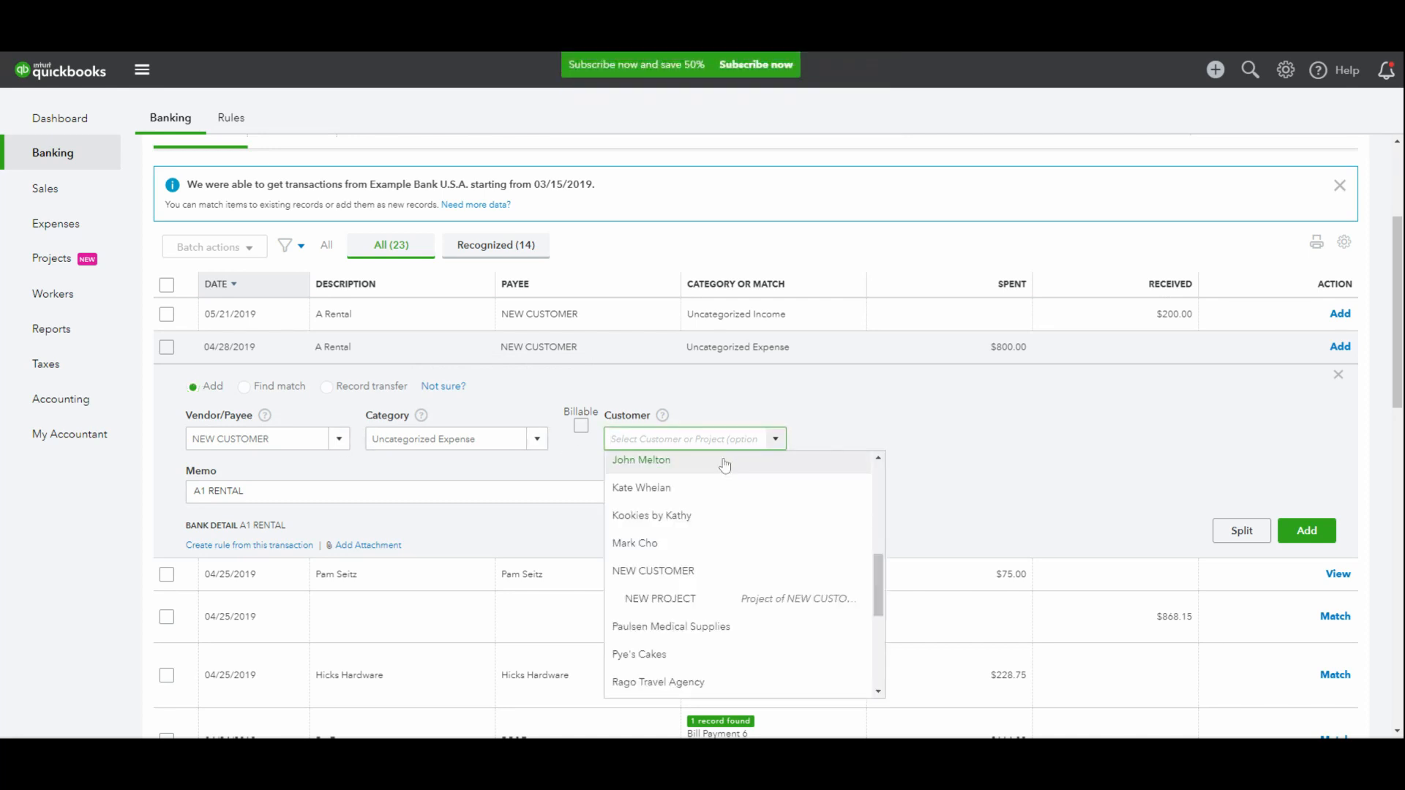
click(709, 573)
click(338, 439)
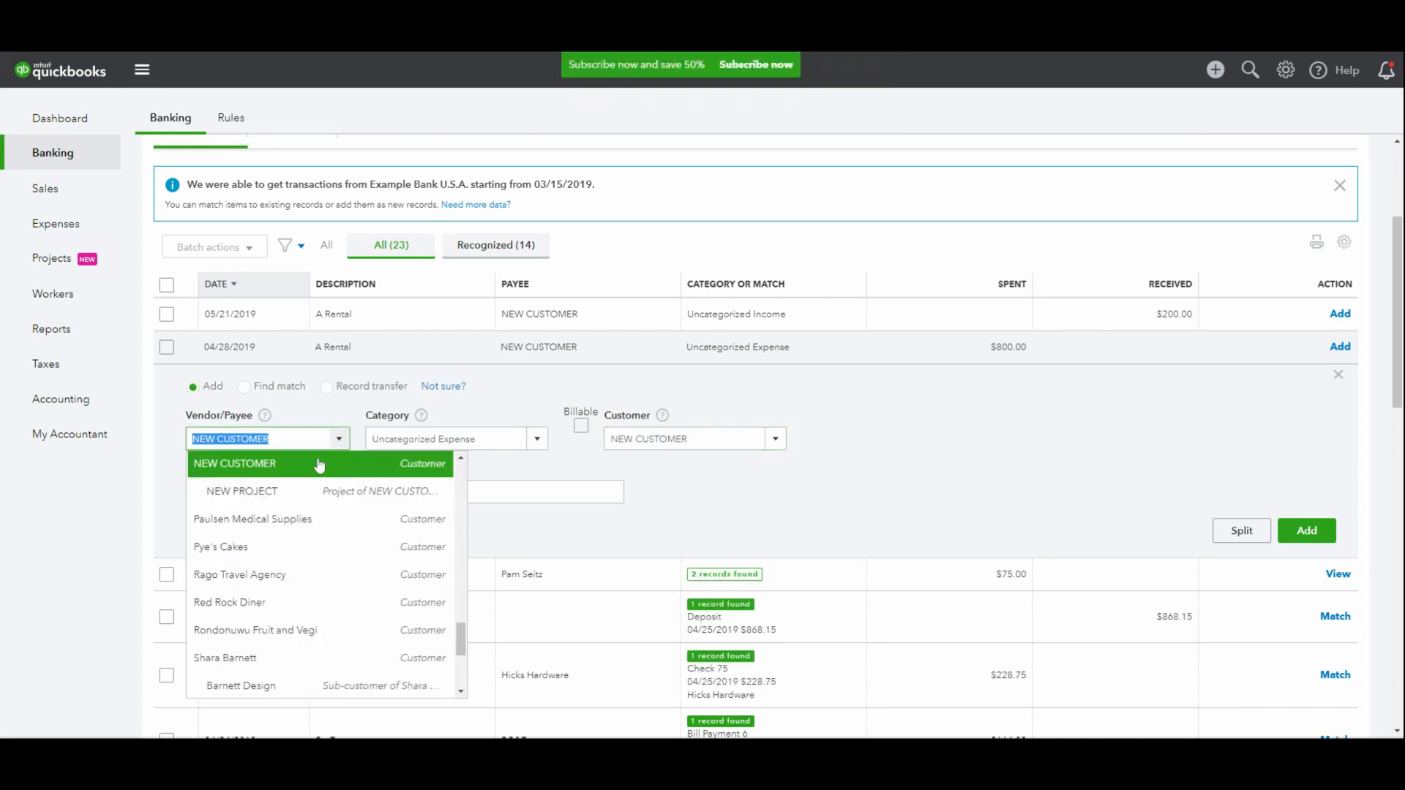
click(306, 491)
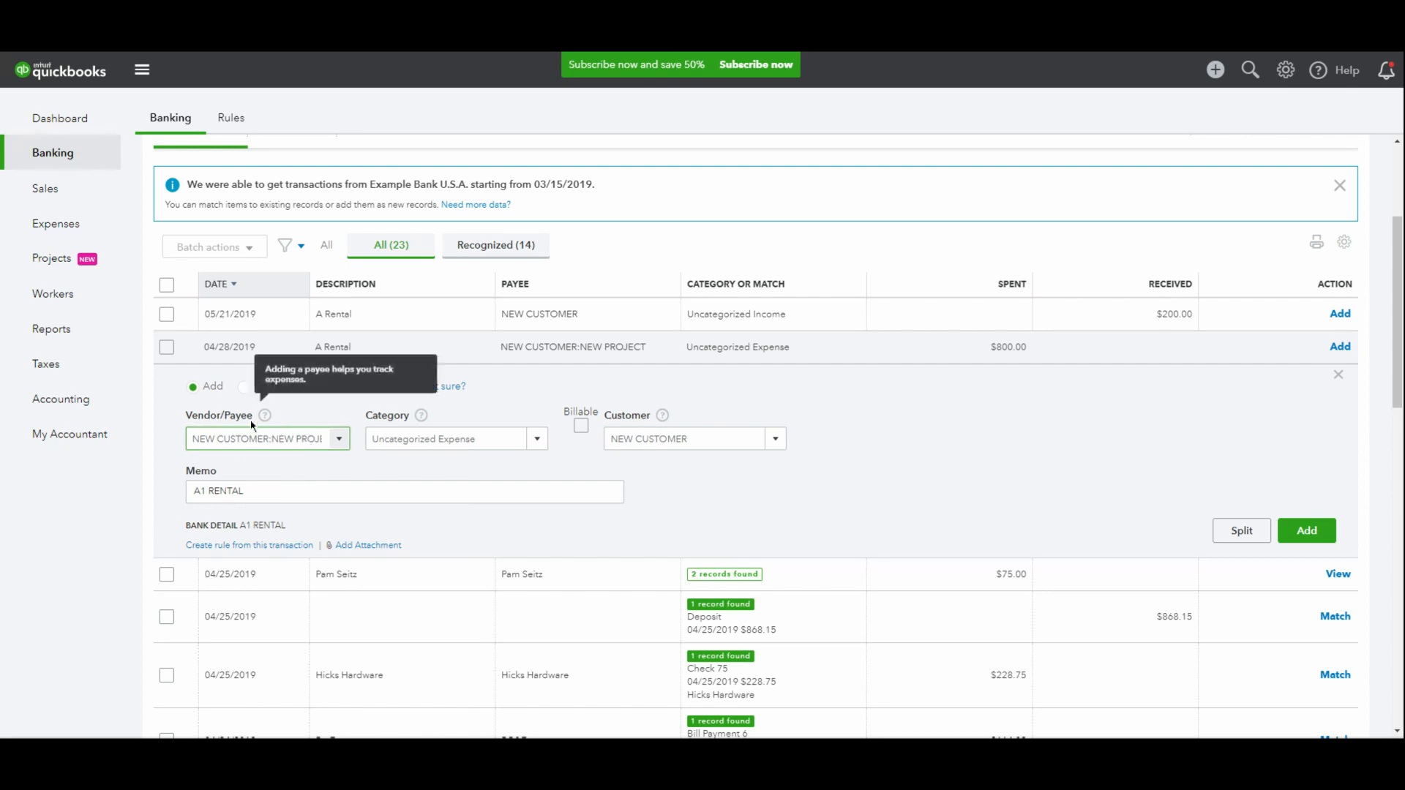
click(1295, 528)
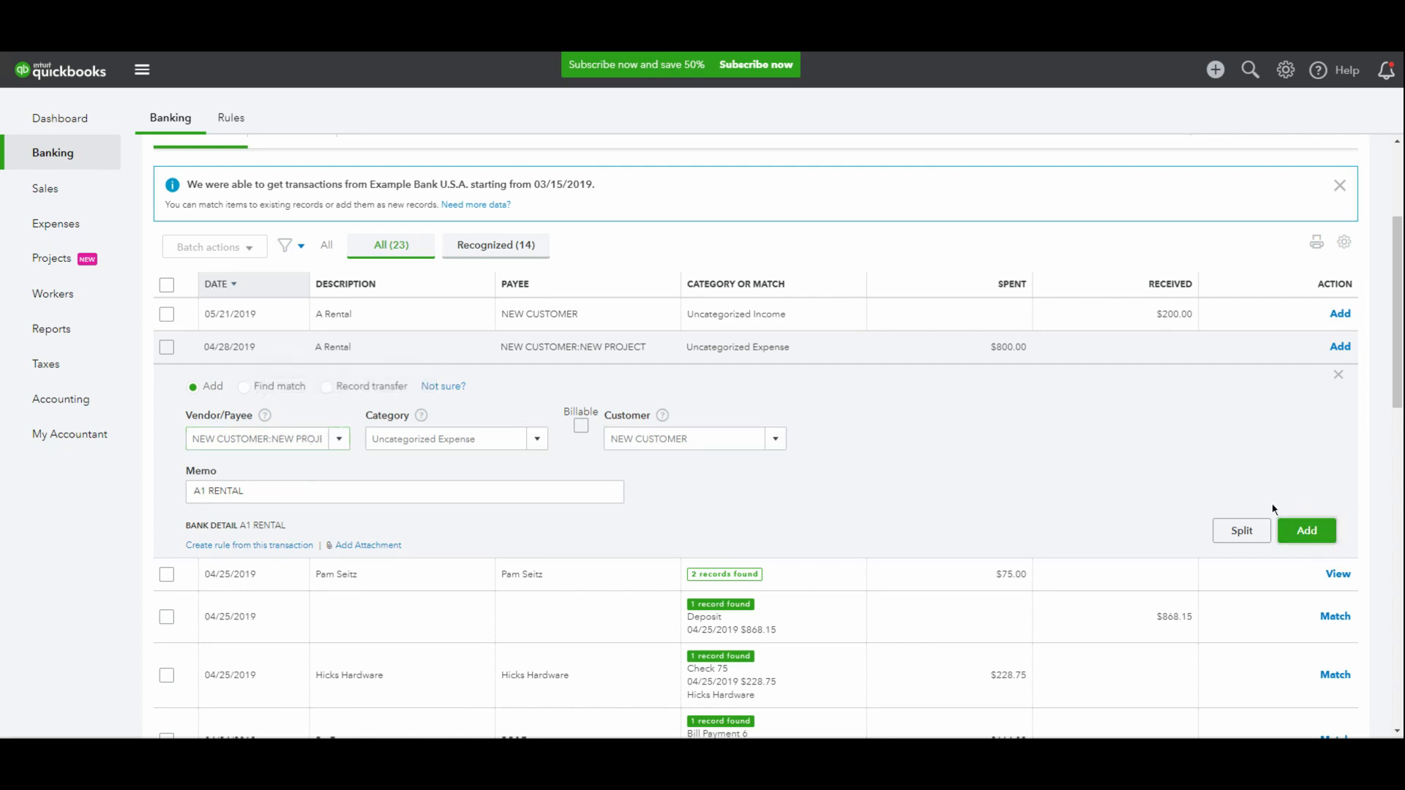
Step: Open the overview of NEW PROJECT in Projects to examine its income, costs and profit
click(114, 266)
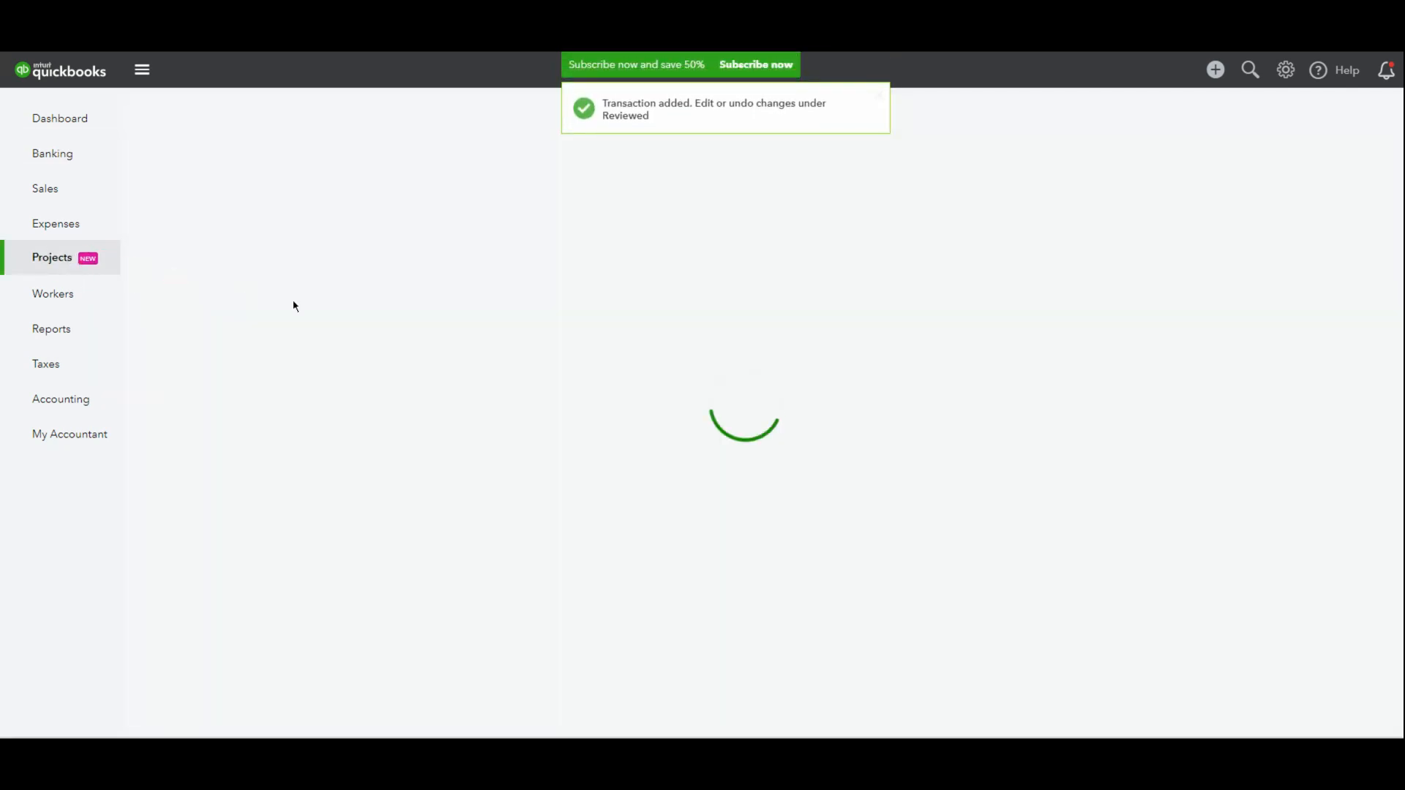
click(188, 443)
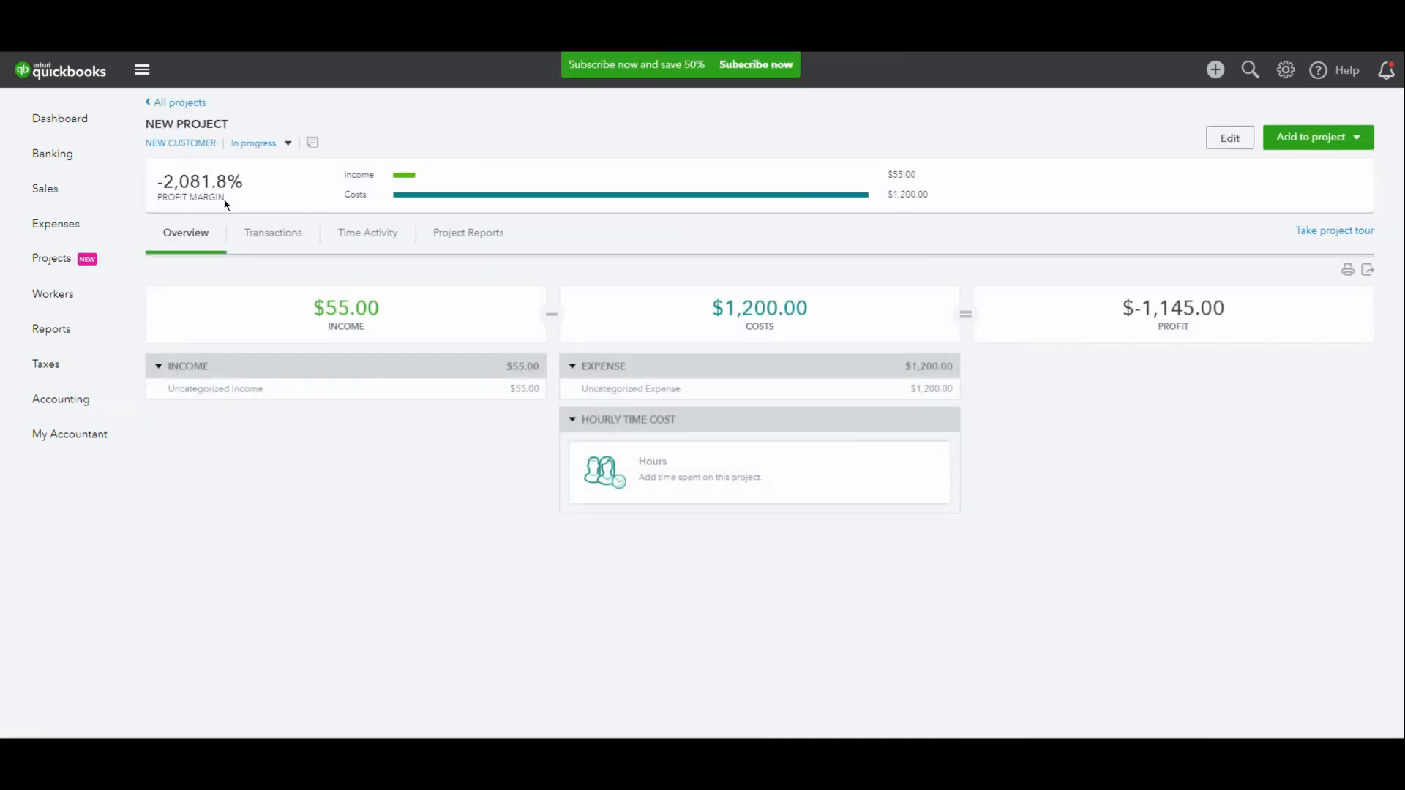
Step: Open the reviewed 04/28/2019 A Rental $800.00 expense from the Checking account to examine its payee and customer, and close it
click(87, 154)
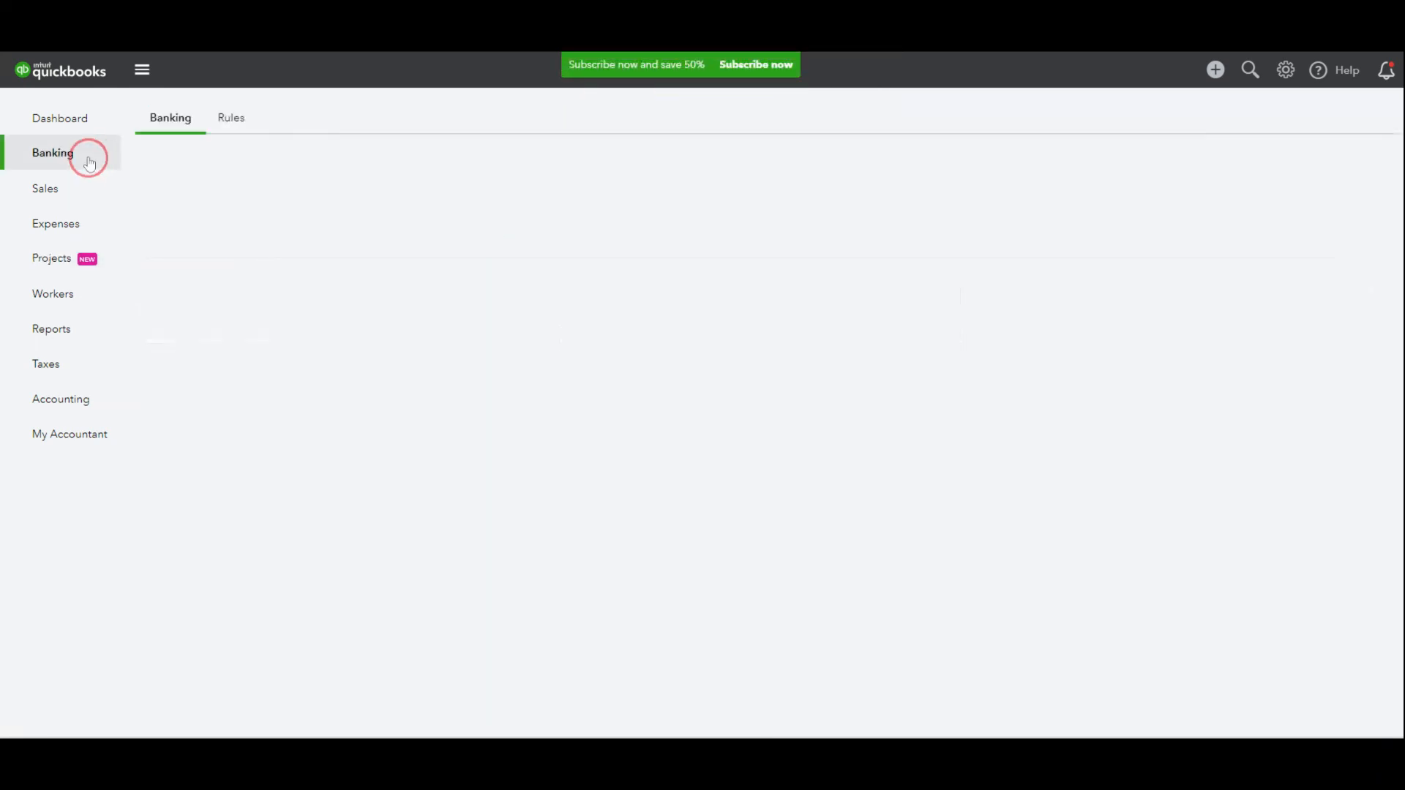
click(313, 358)
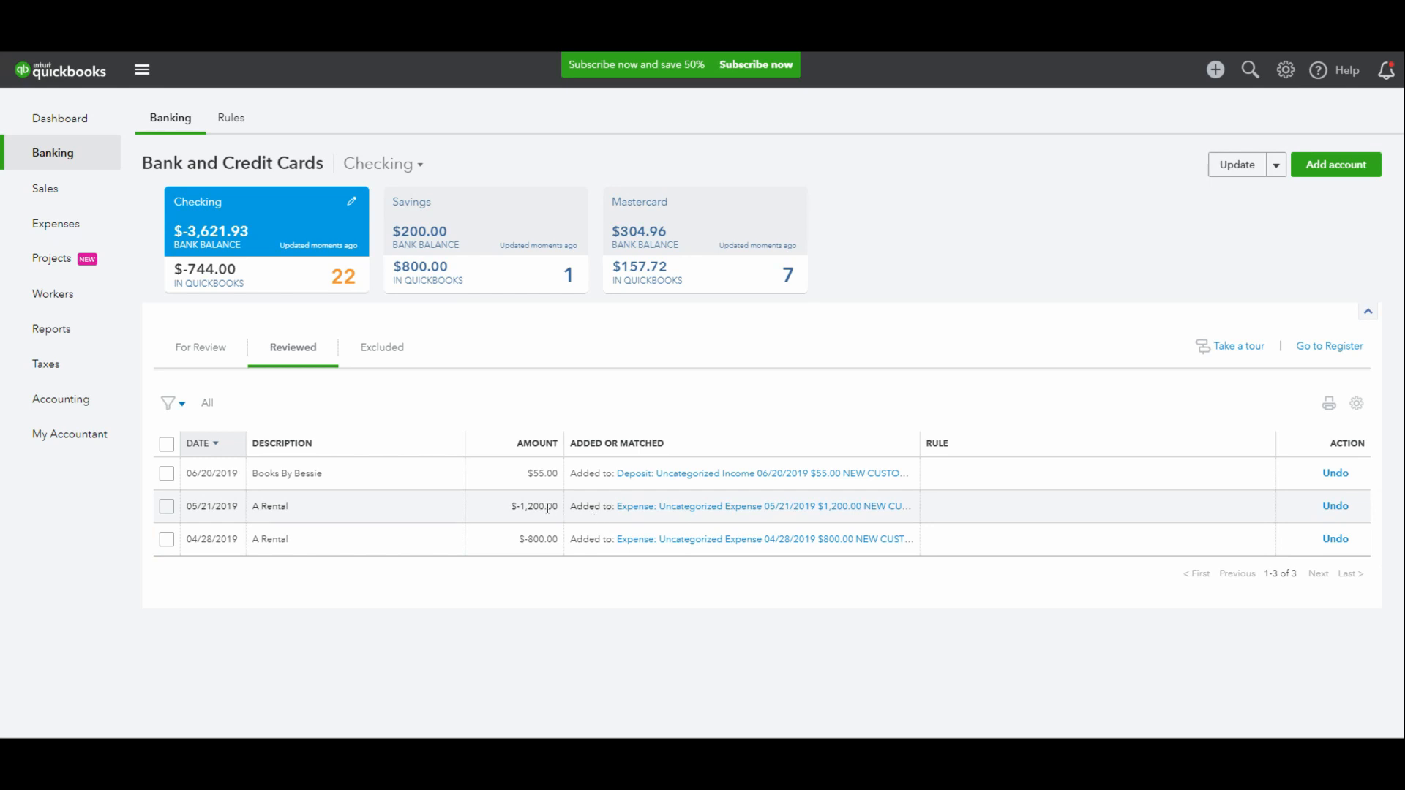
click(662, 539)
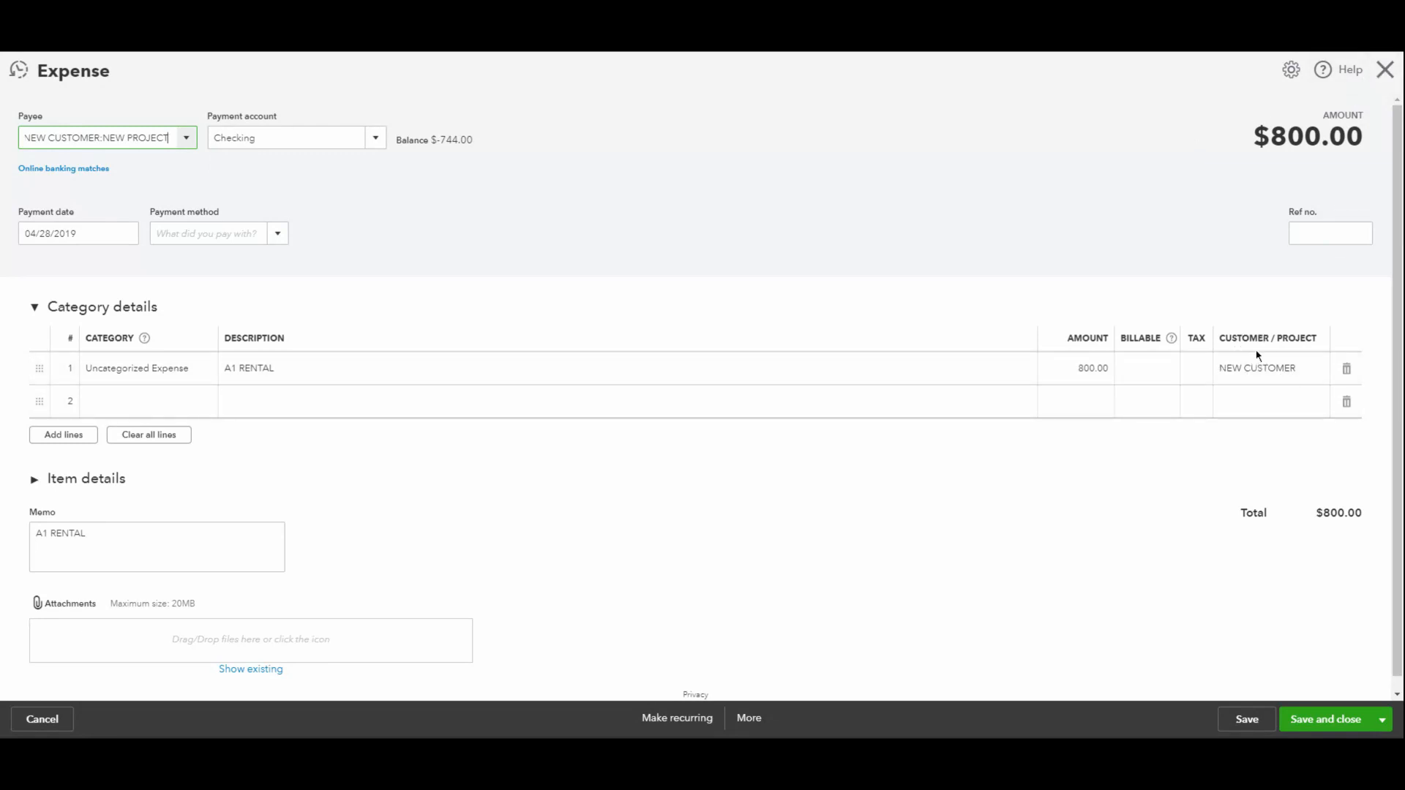
click(1385, 69)
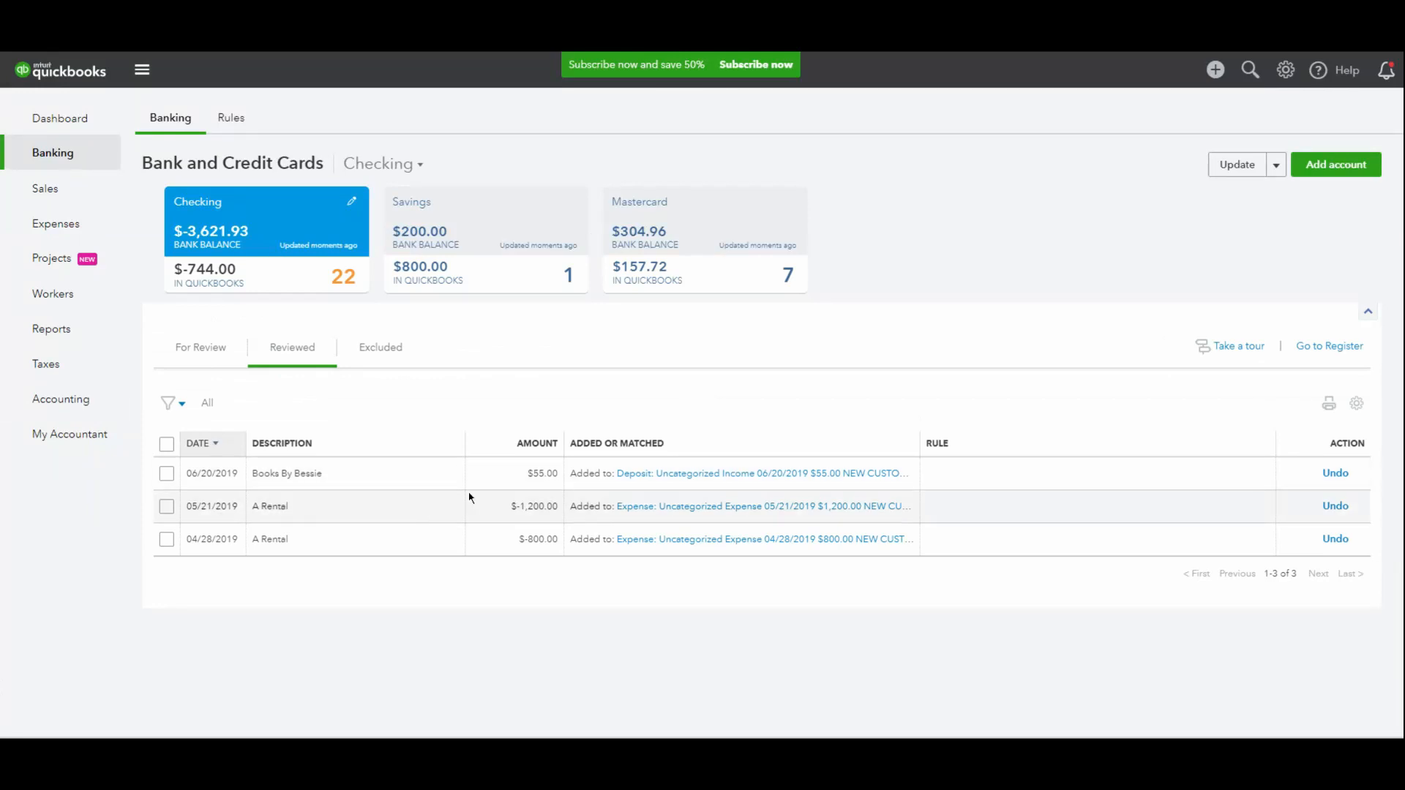
Step: Inspect the fields of the A Rental $200.00 deposit under review and the customer choices for adding the 04/25/2019 $75.00 expense
click(184, 355)
scroll(589, 512, down, 3)
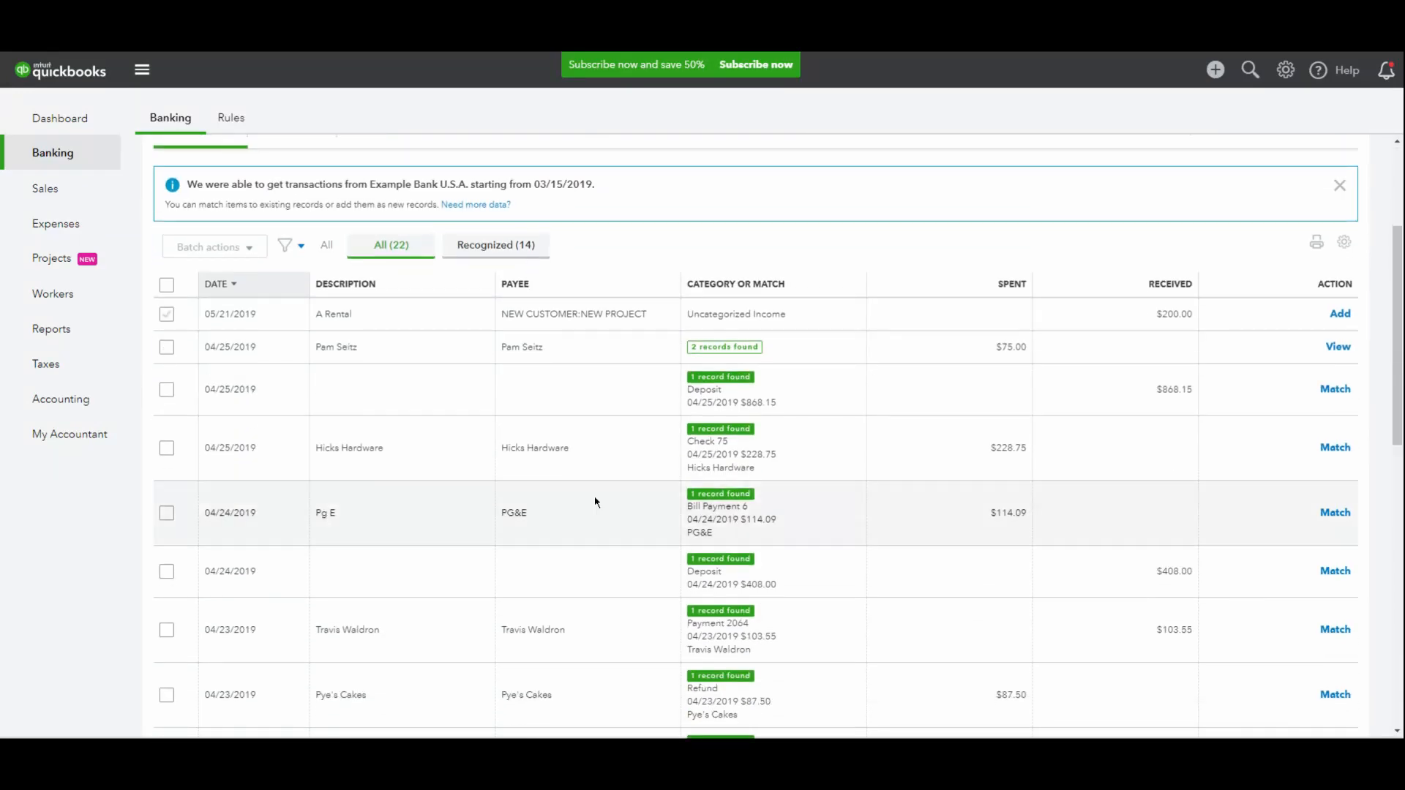
click(567, 314)
scroll(644, 510, down, 2)
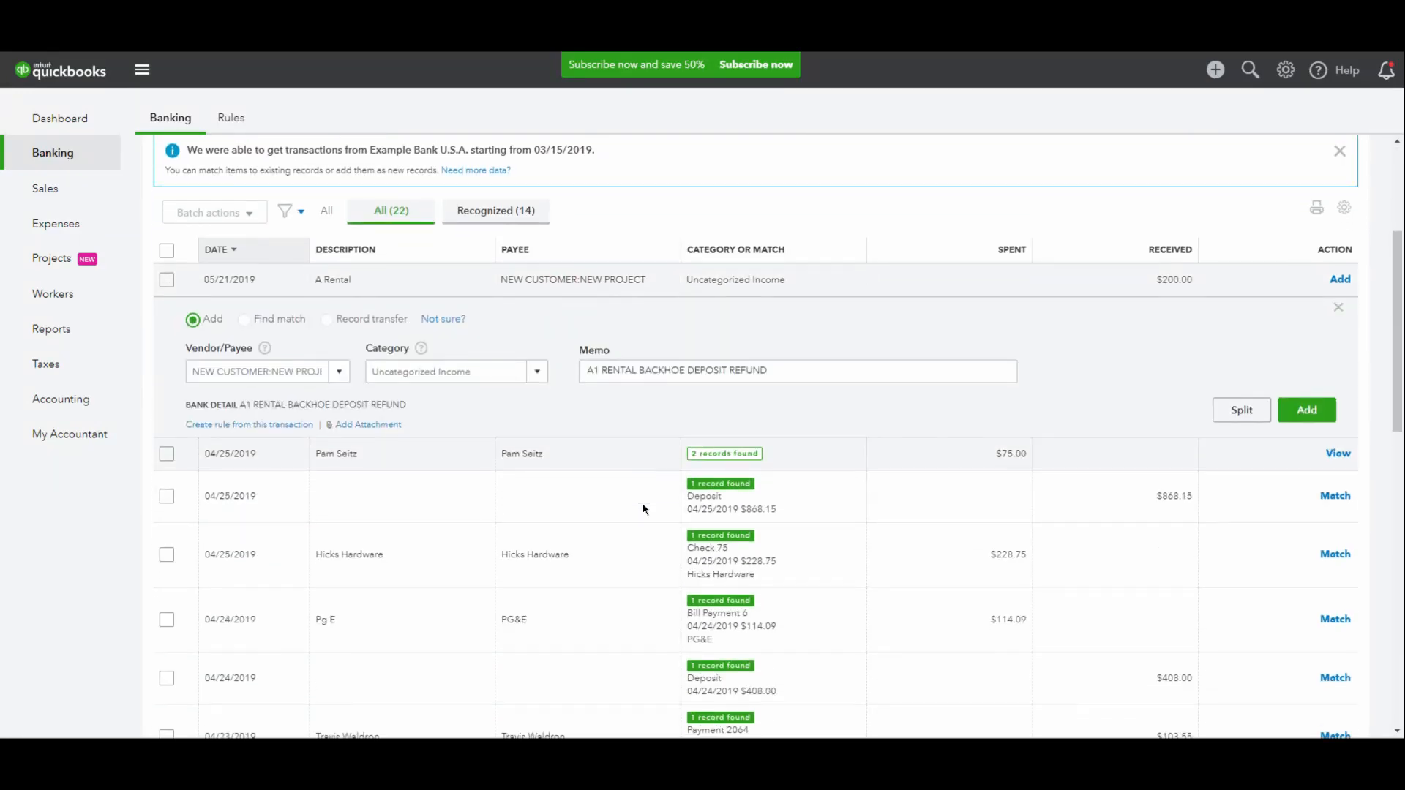
click(762, 418)
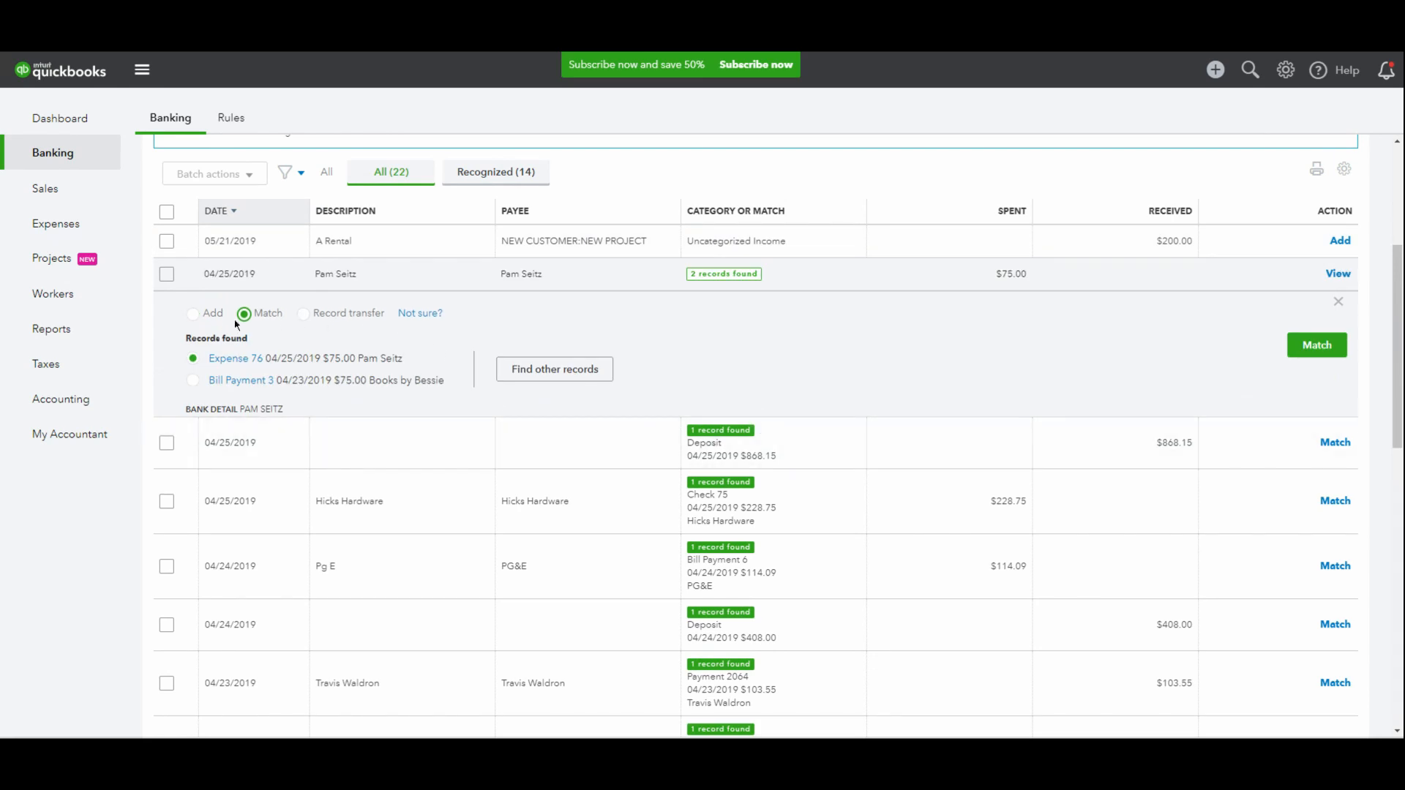
click(192, 314)
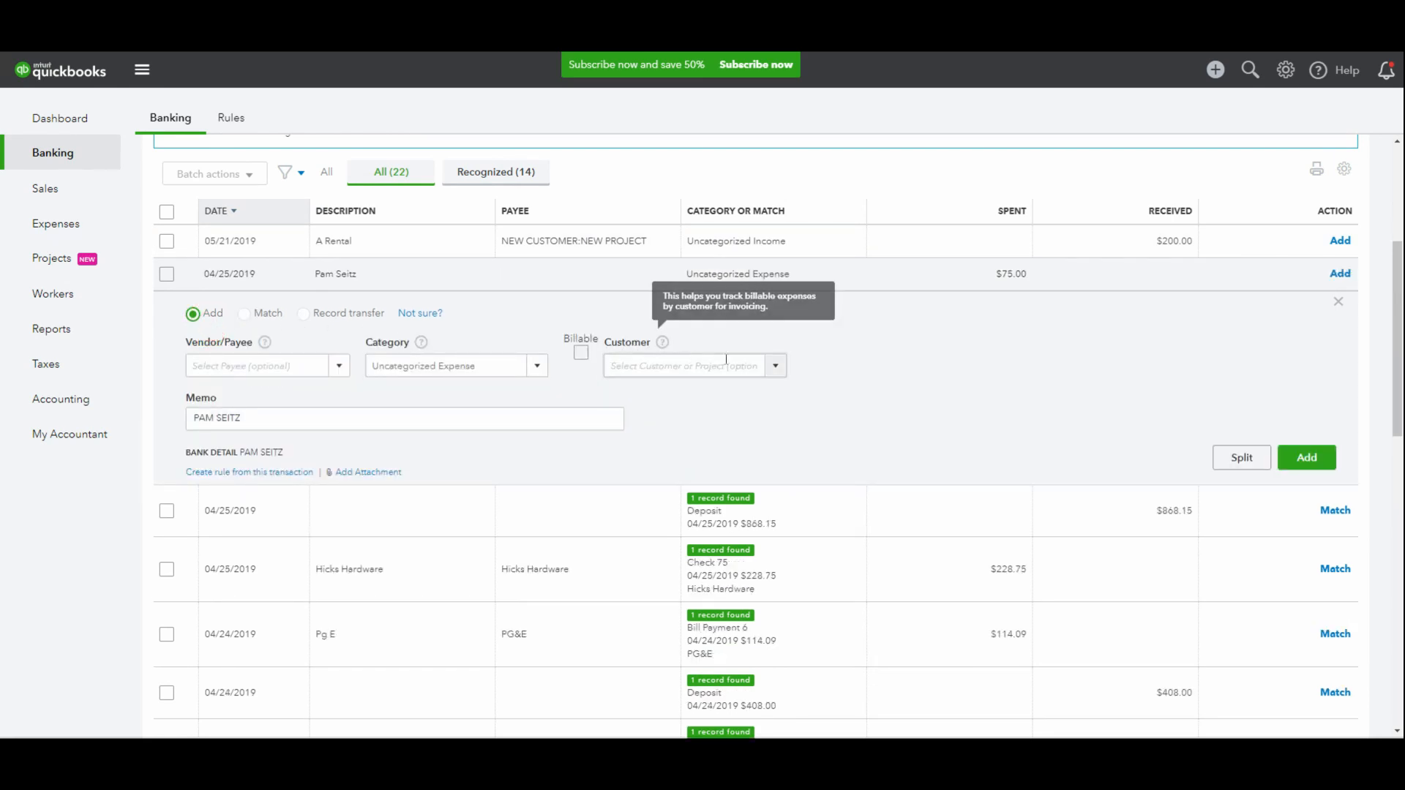
click(775, 366)
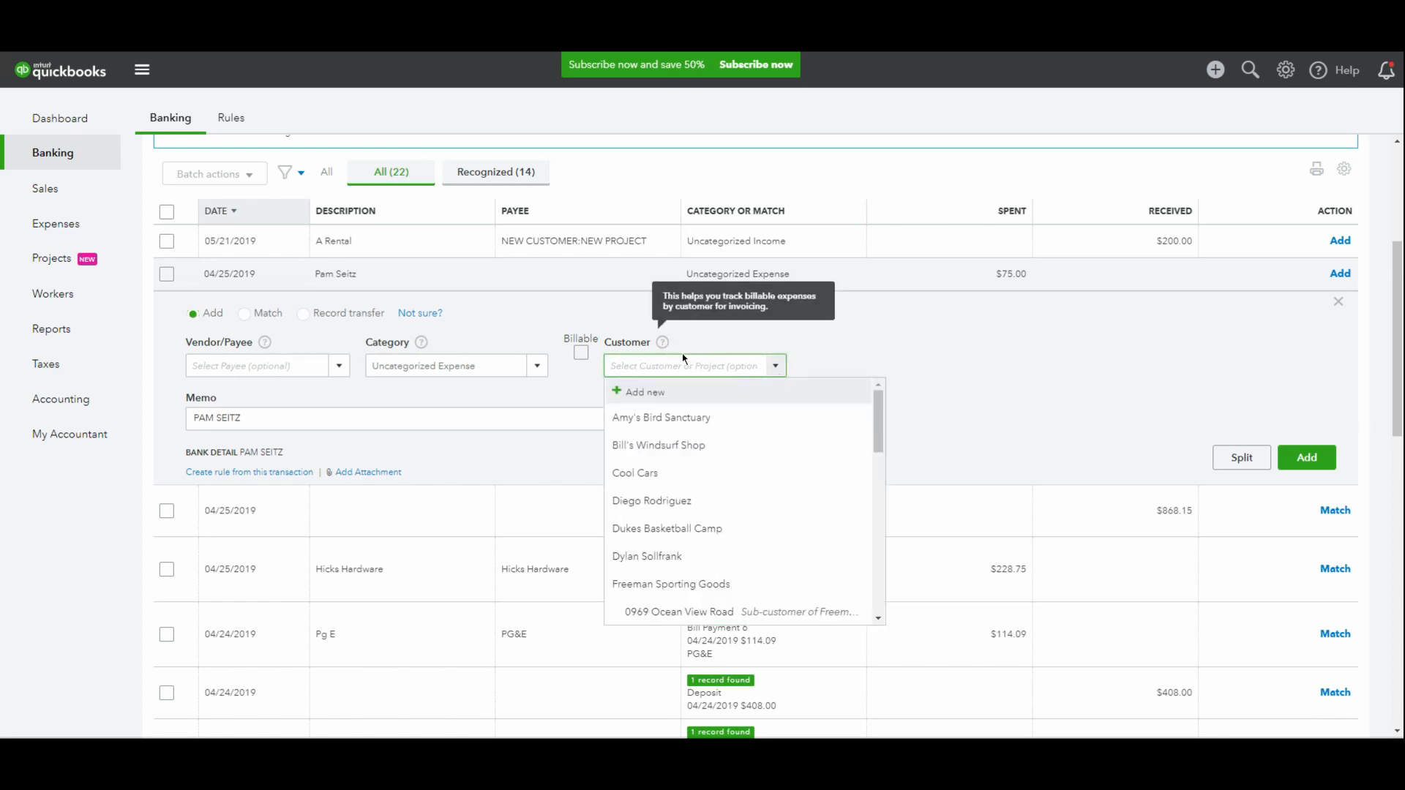
scroll(732, 439, up, 5)
Step: Check the available actions for NEW PROJECT in the projects list and open its overview
click(64, 272)
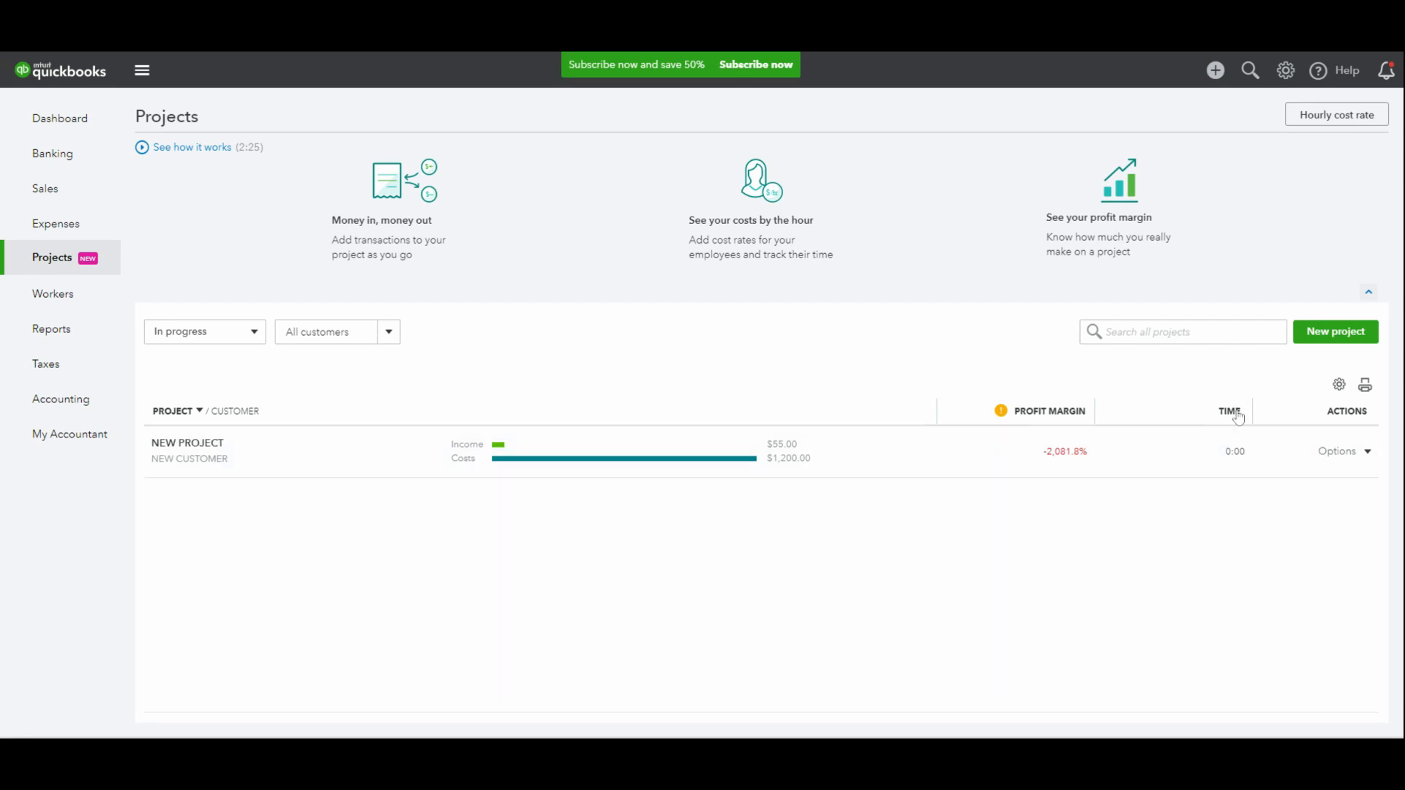
click(1365, 454)
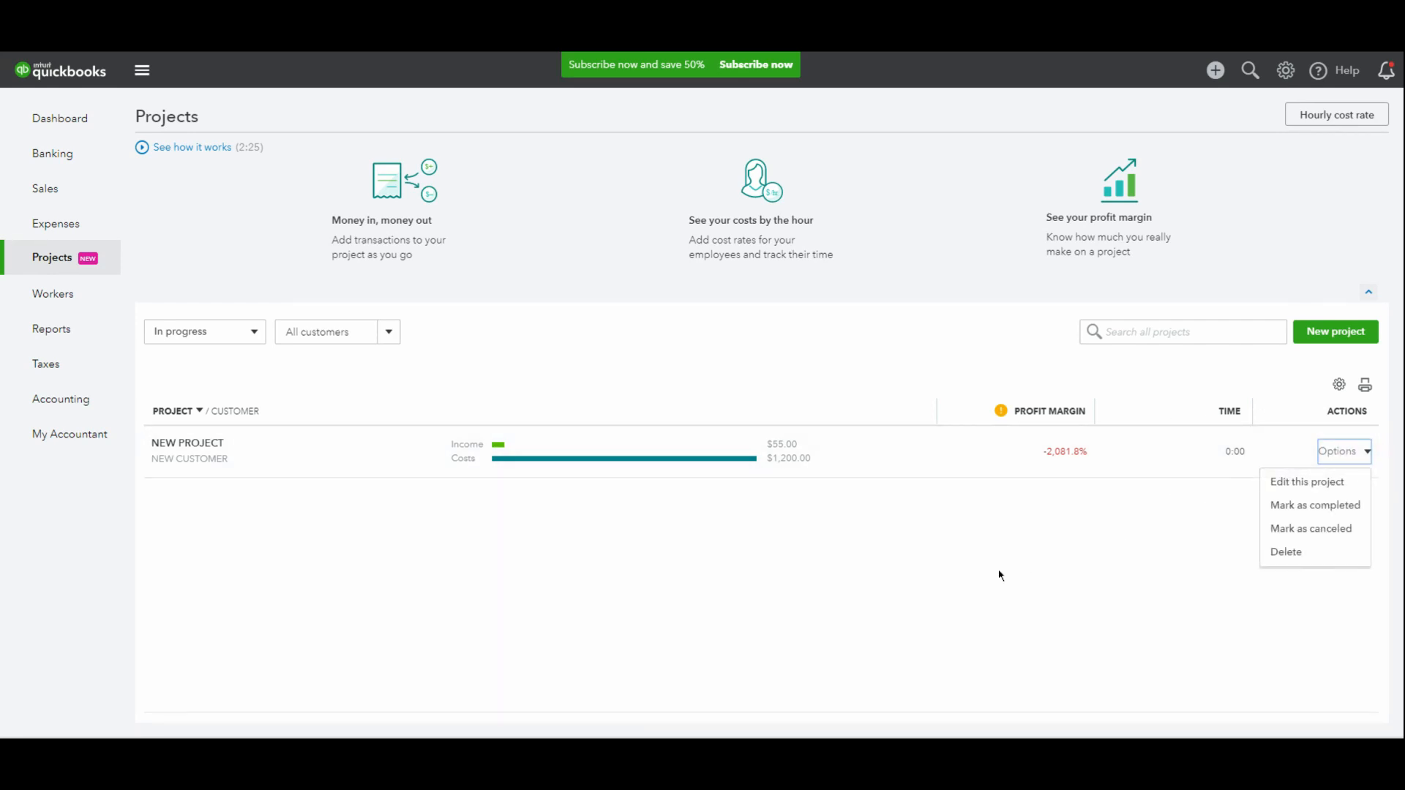
click(938, 602)
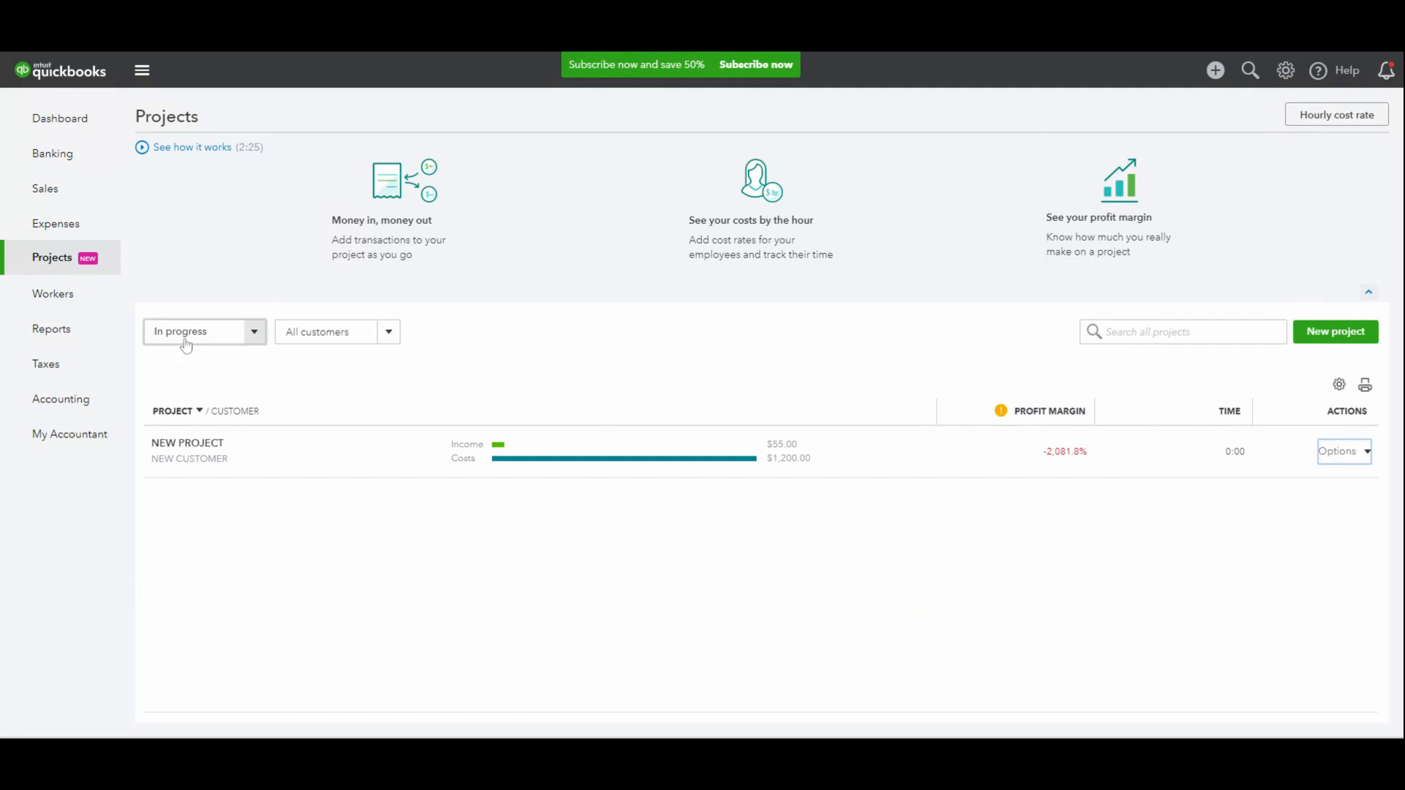
click(300, 450)
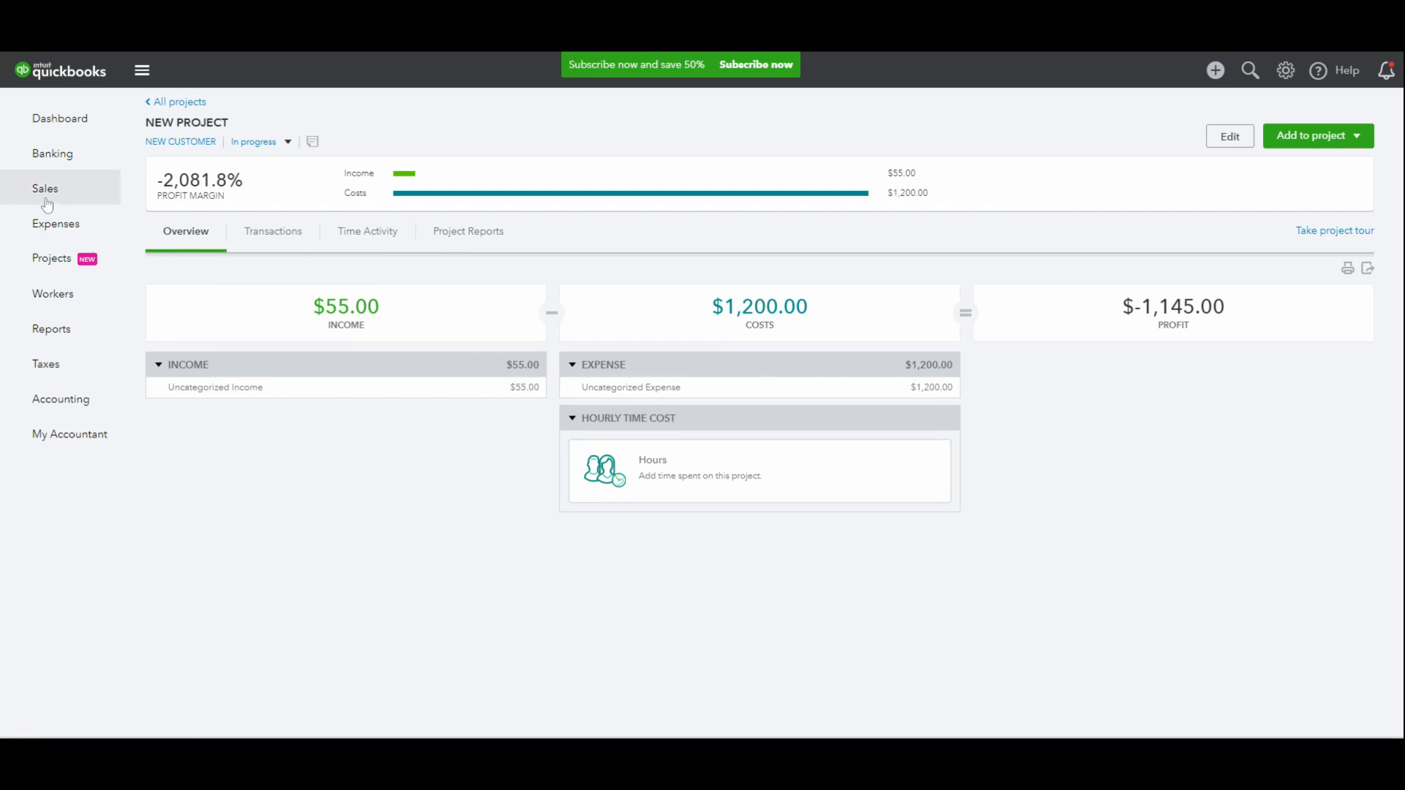
Step: Run the Profit and Loss report filtered to the customer NEW CUSTOMER:NEW PROJECT
mouse_move(47, 205)
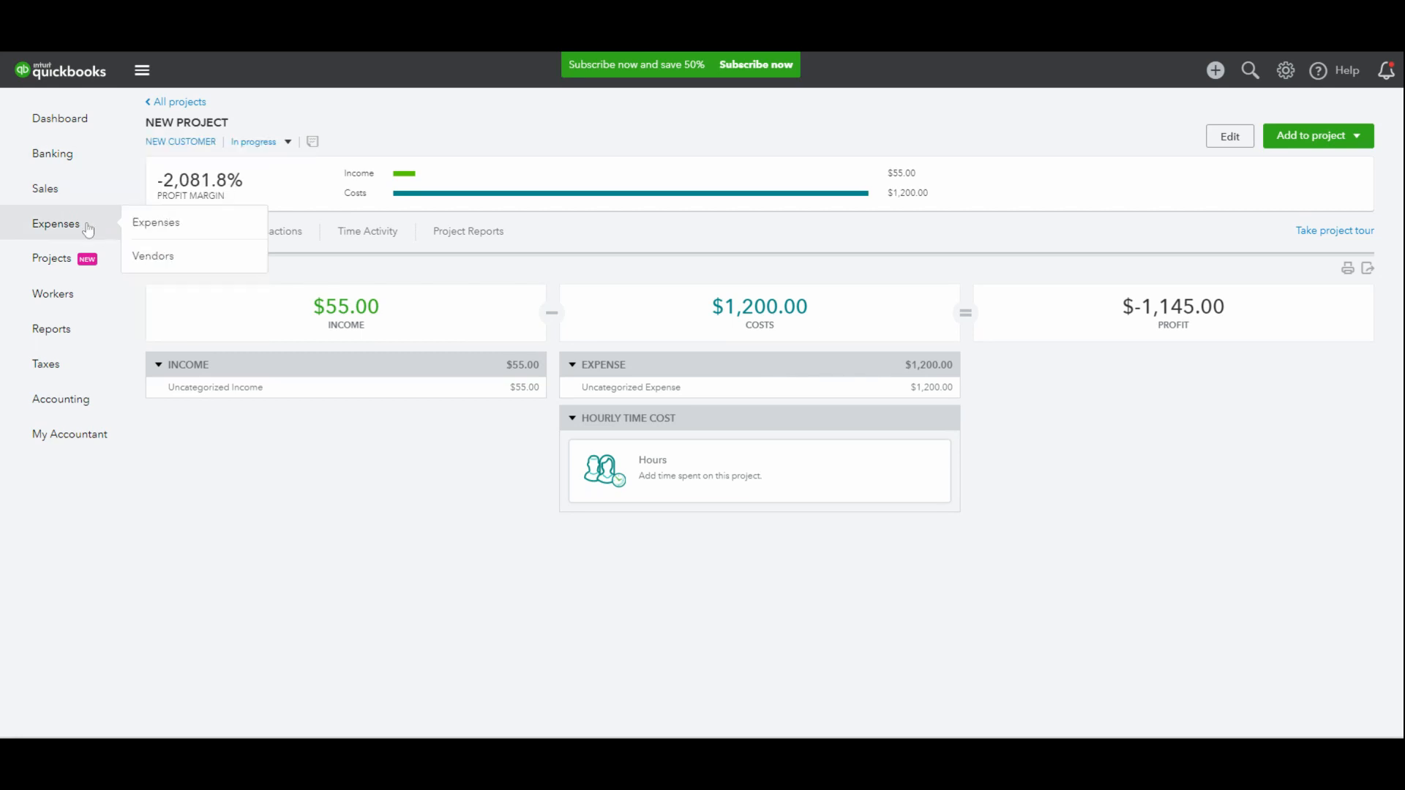
click(51, 329)
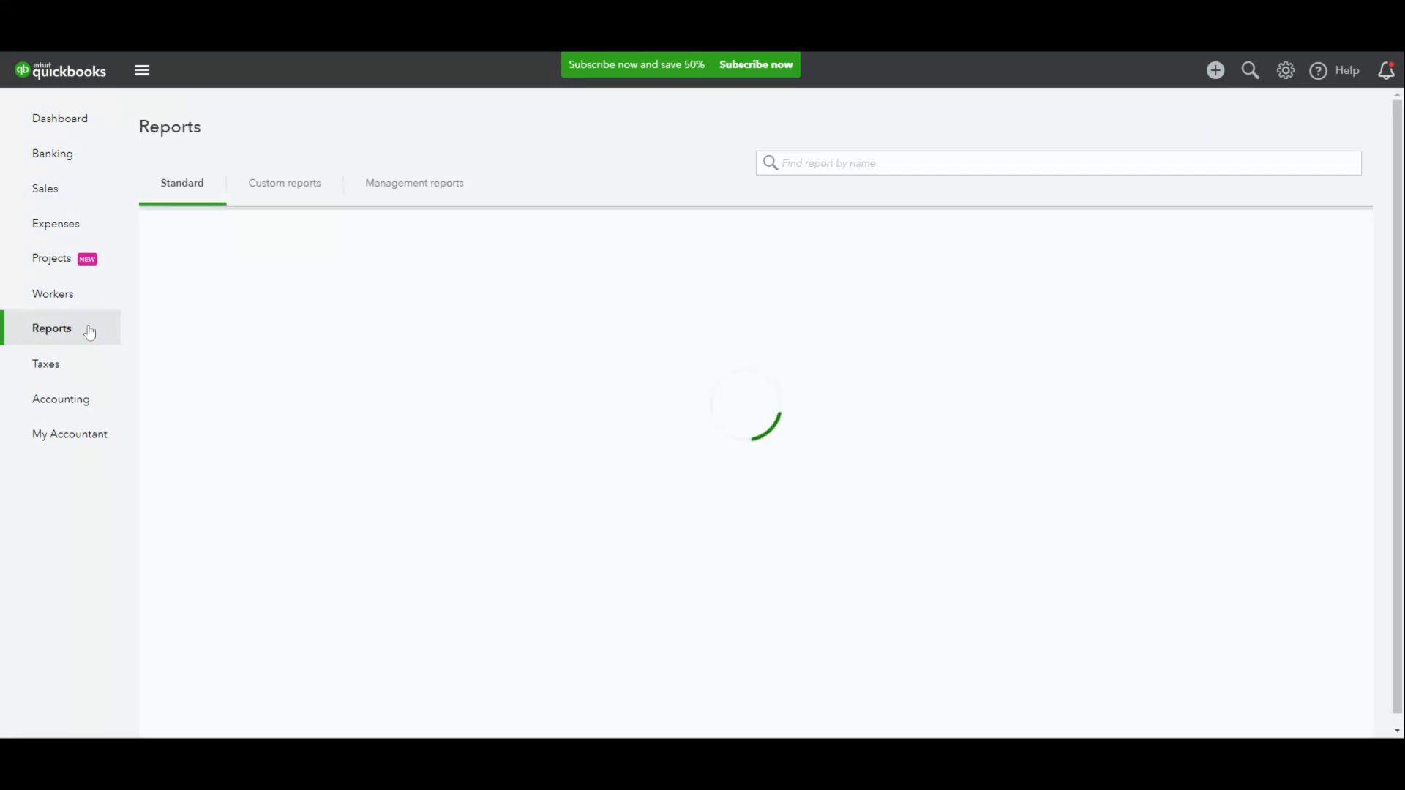
click(242, 356)
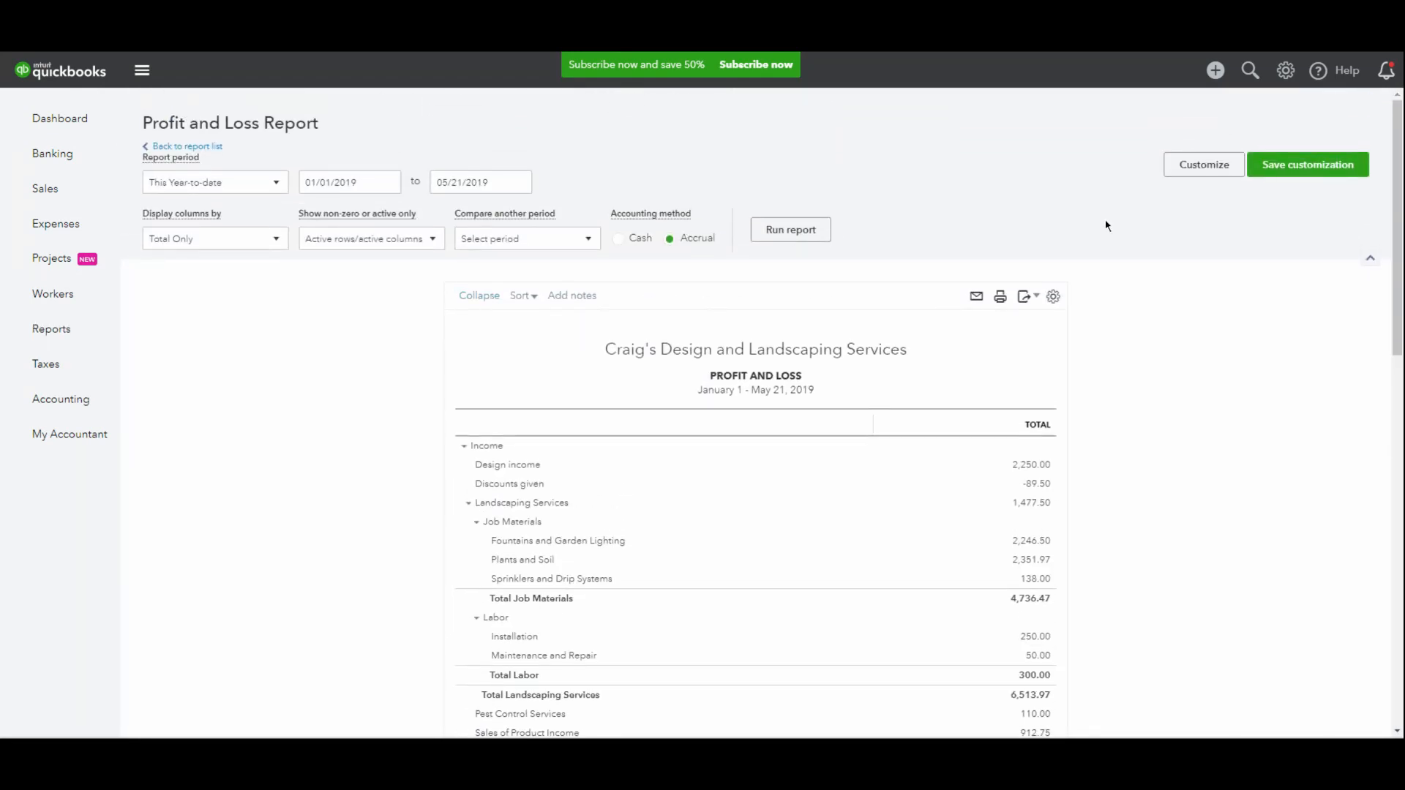
click(1207, 164)
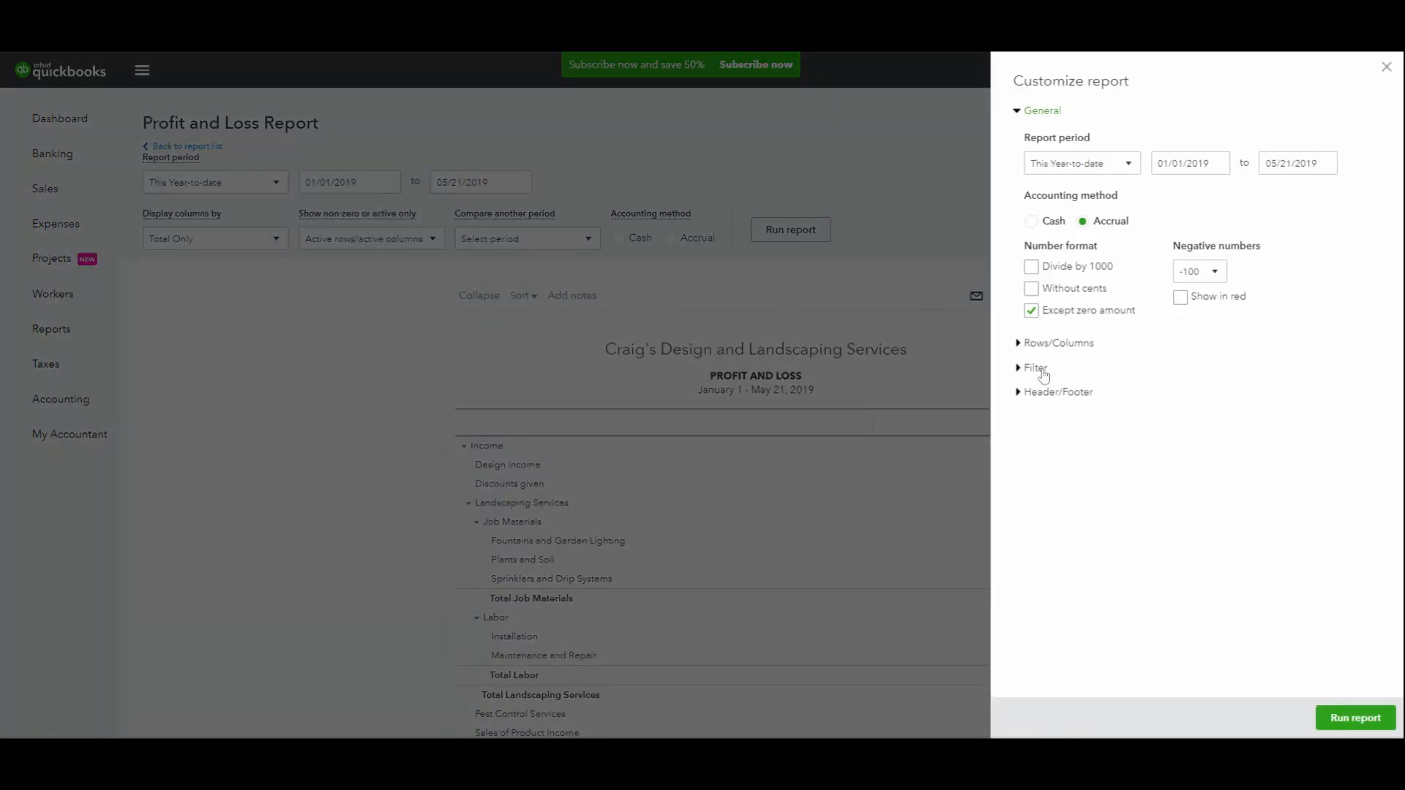
click(1043, 374)
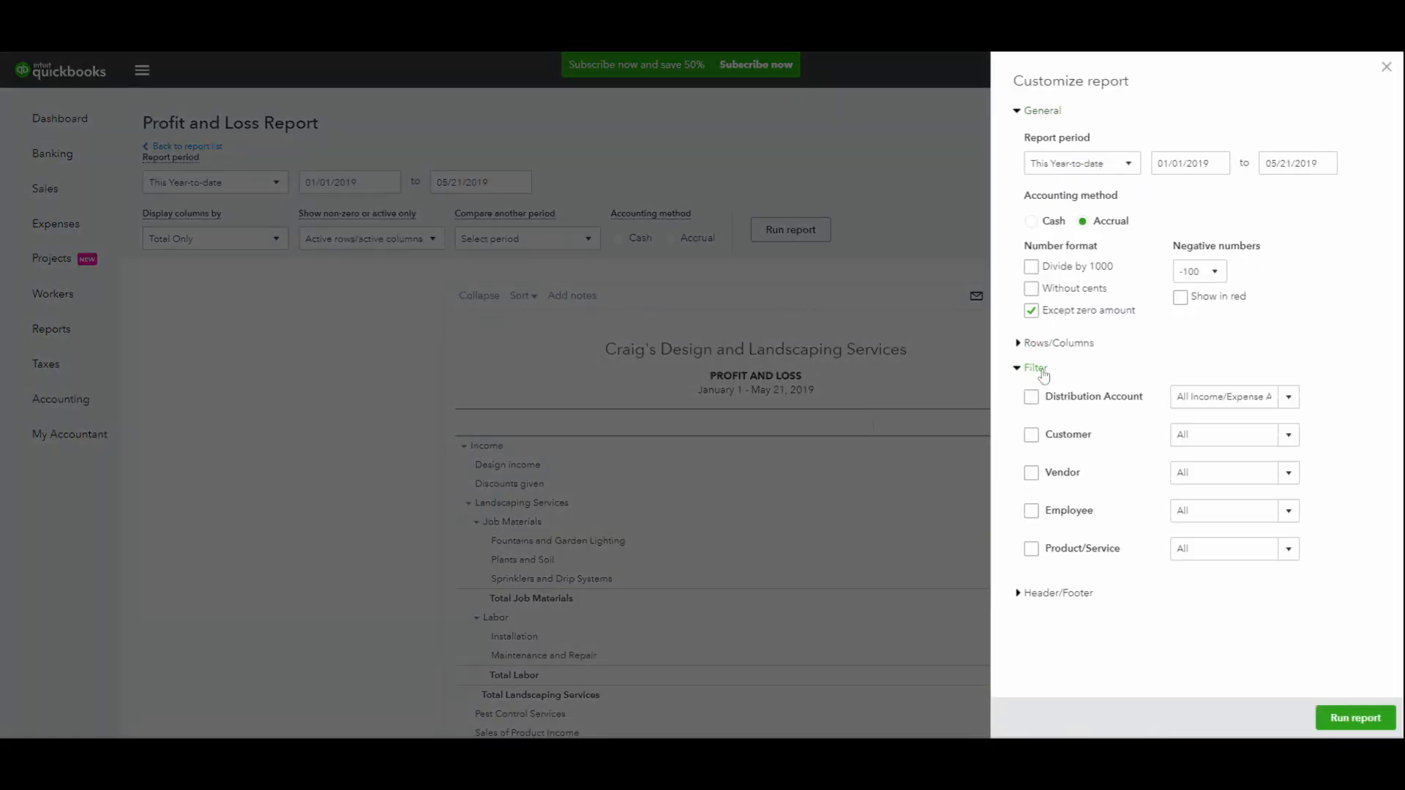
click(1289, 439)
scroll(1207, 556, down, 10)
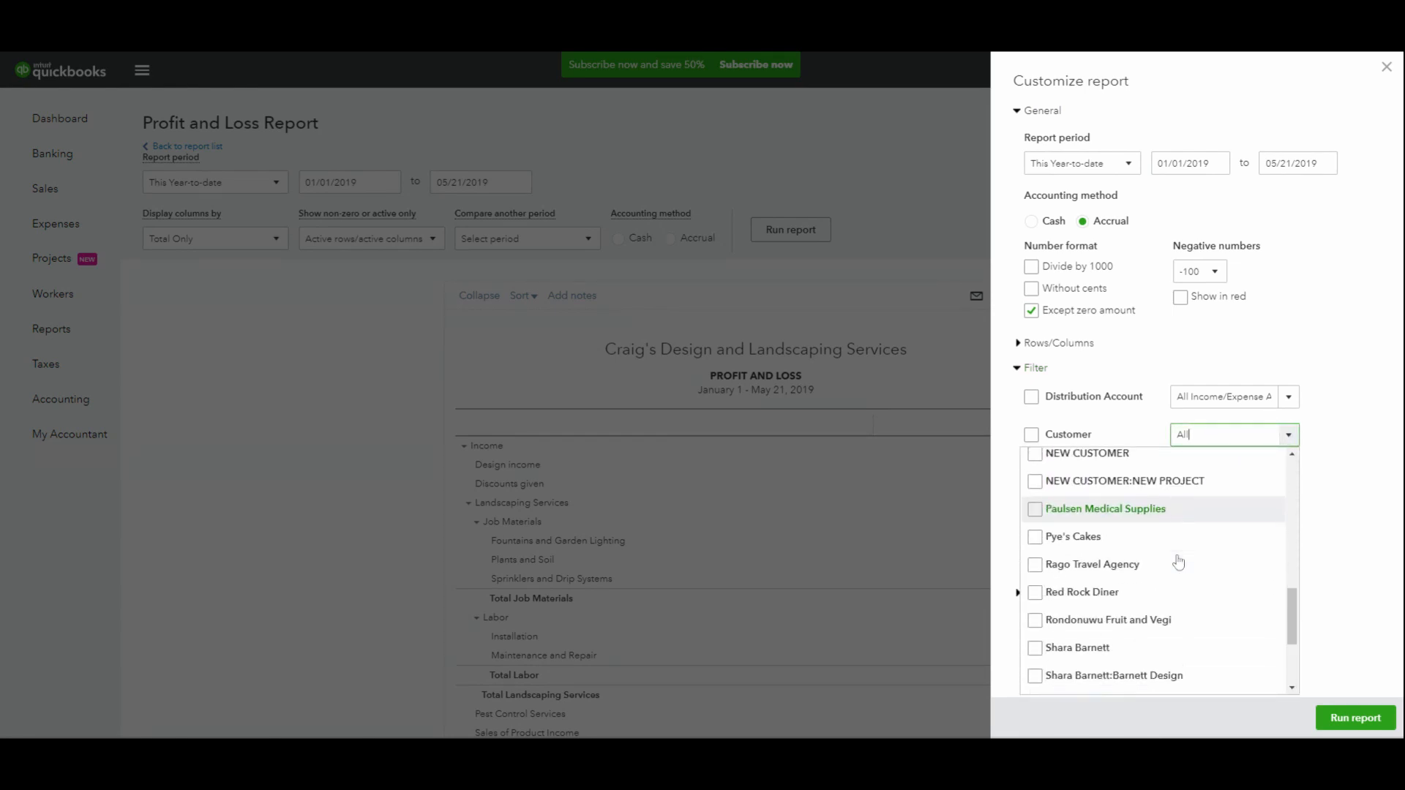
scroll(1047, 537, up, 2)
click(1035, 535)
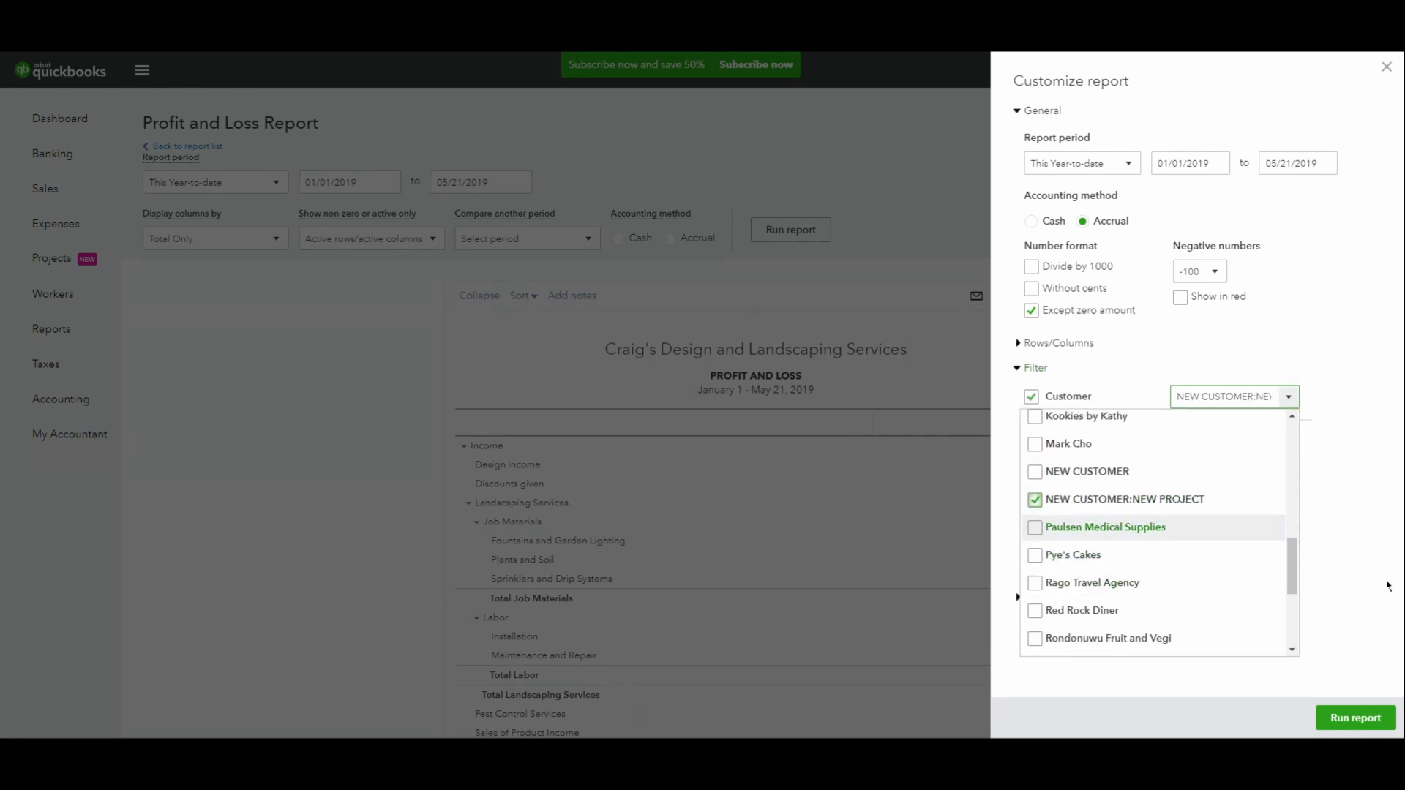
click(1357, 718)
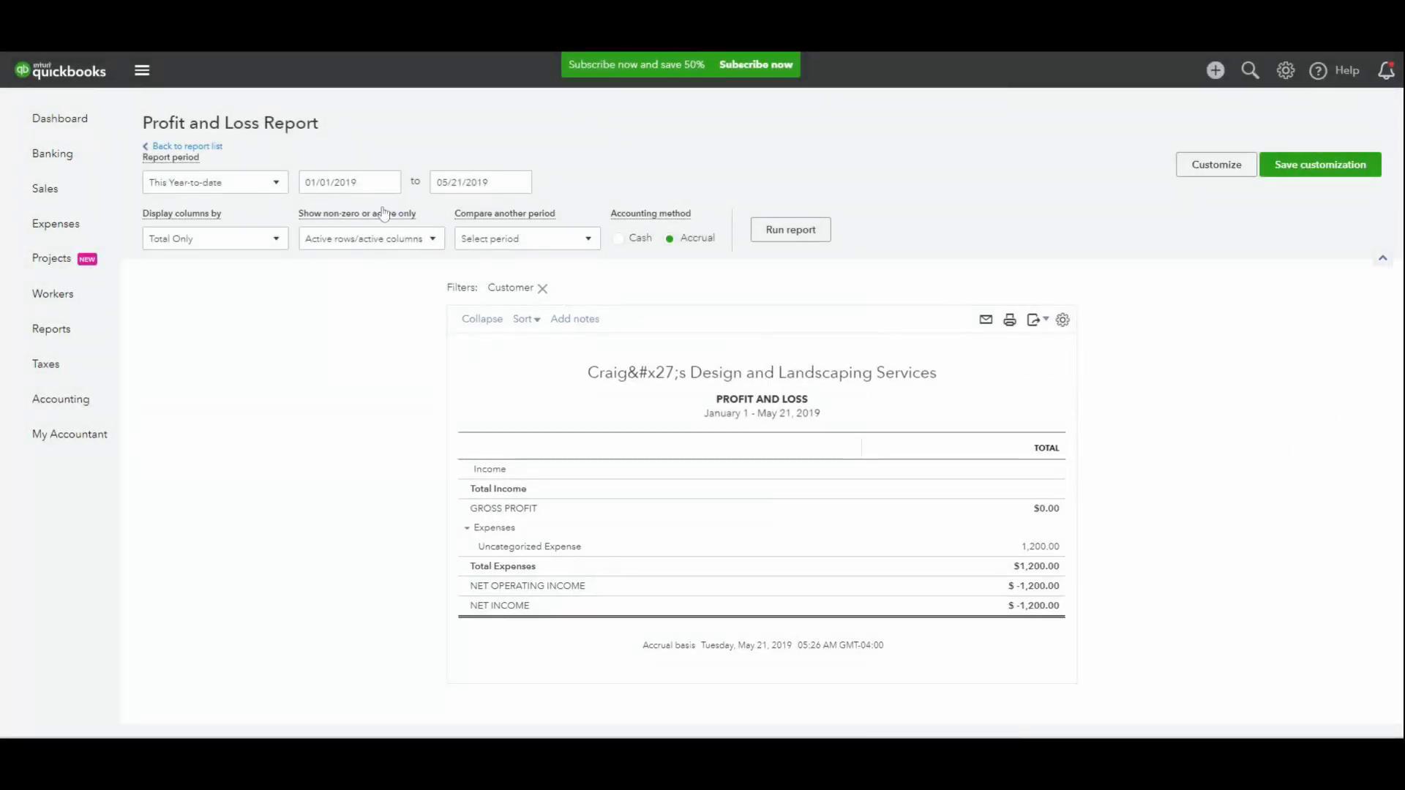
Step: Set the start date of the Profit and Loss report to 01/01/2017 and run it
click(361, 182)
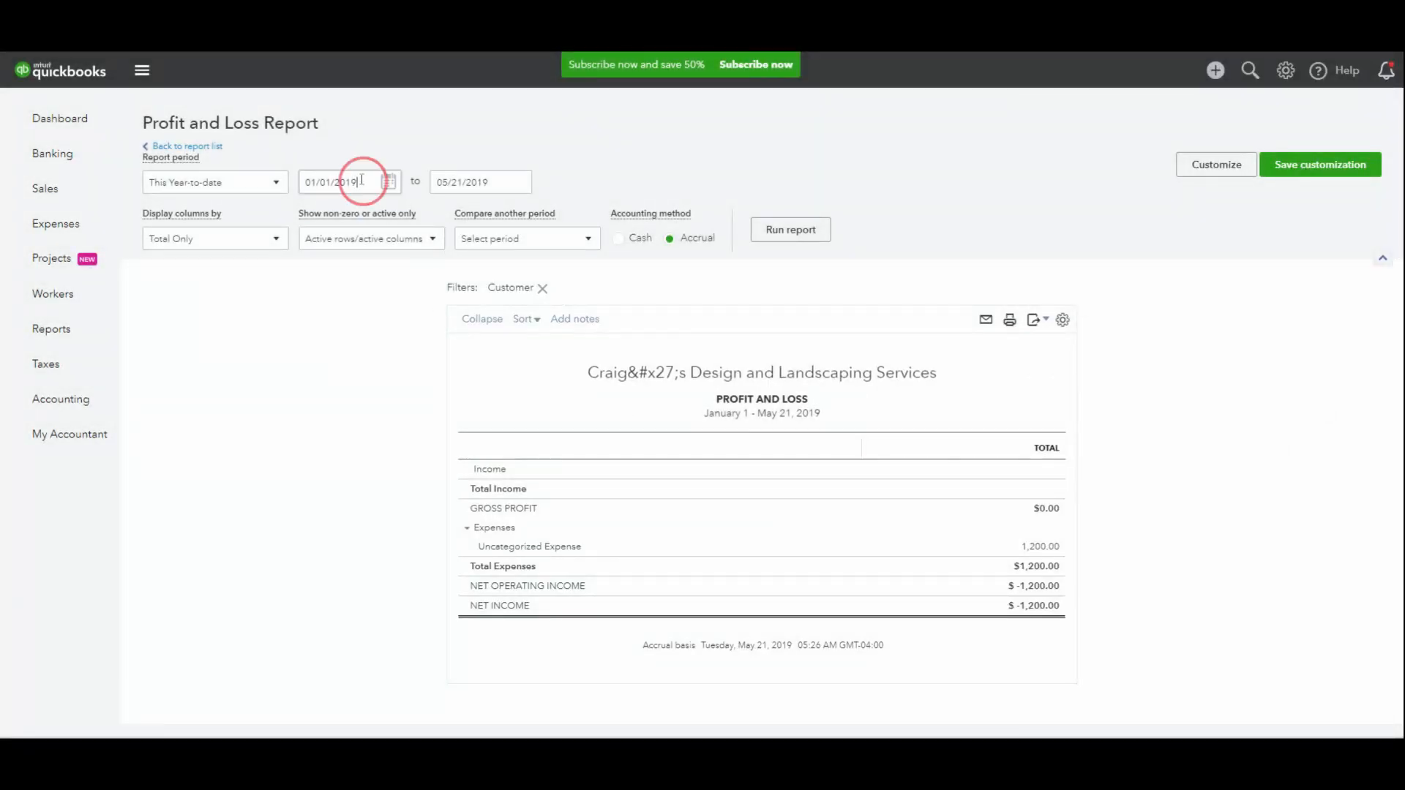
key(BackSpace)
key(Tab)
key(Tab)
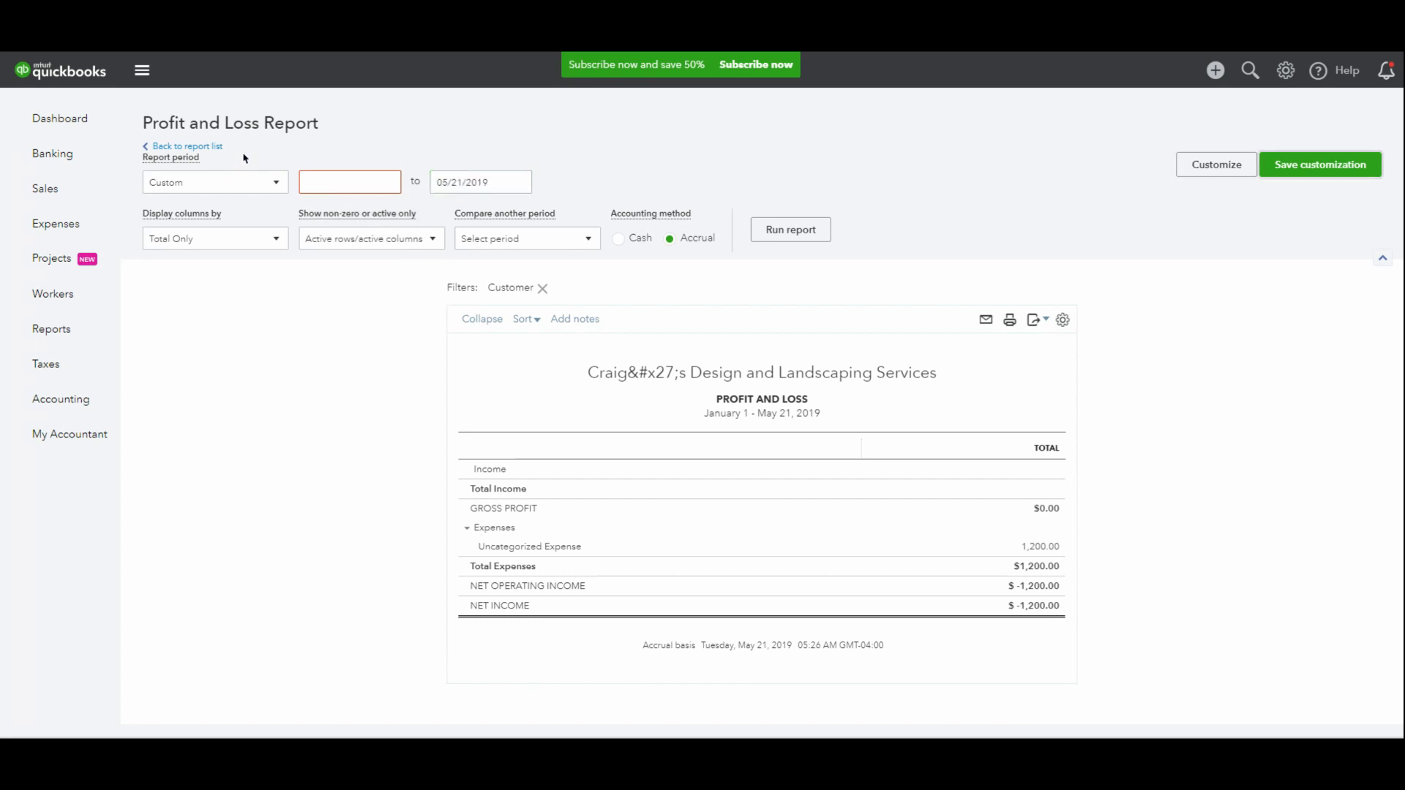
click(361, 181)
text(010120187)
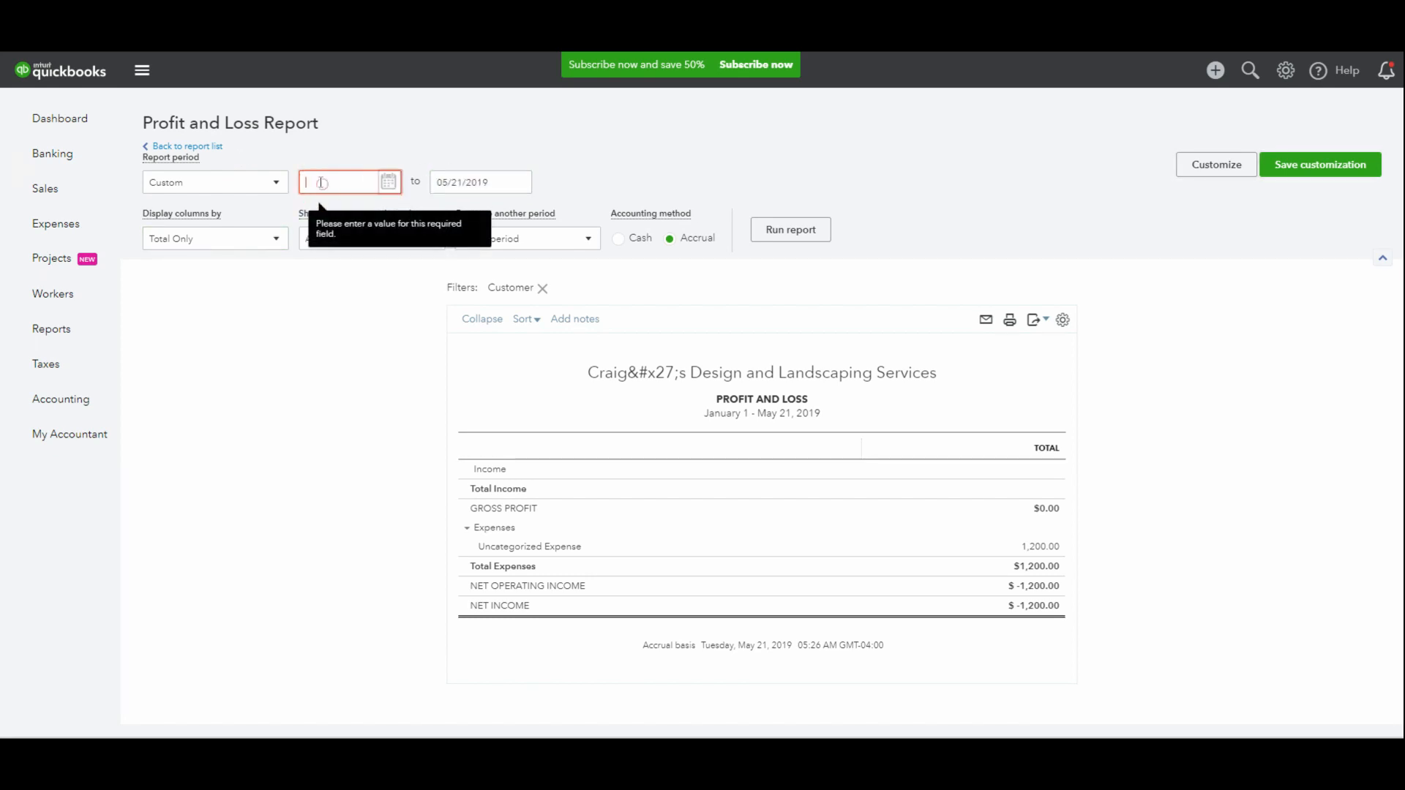
key(BackSpace)
key(BackSpace)
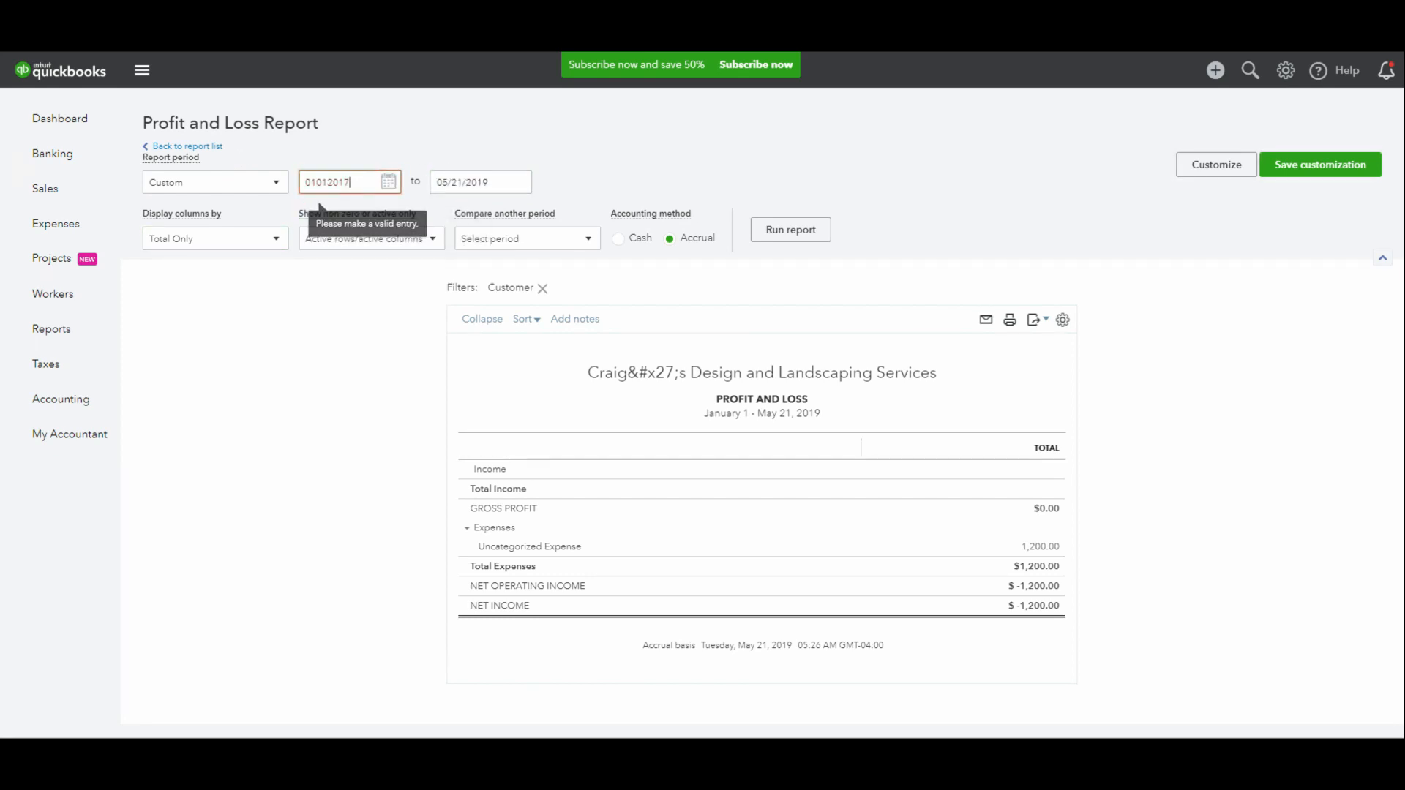
text(7)
key(Tab)
key(Tab)
key(Tab)
key(Tab)
click(790, 229)
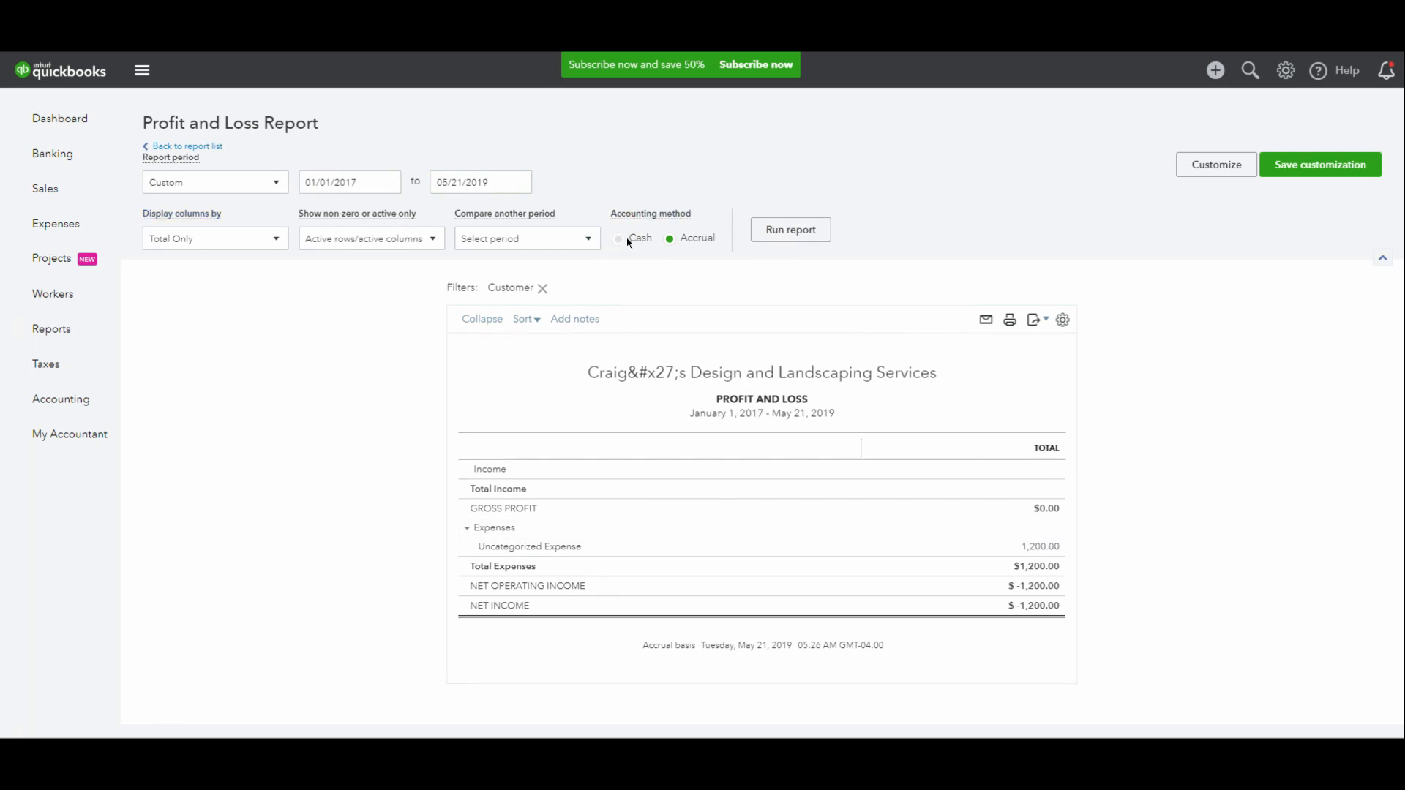
Step: Set the end date of the Profit and Loss report to 12/31/2019 and run it again
click(497, 183)
key(BackSpace)
key(BackSpace)
key(BackSpace)
key(BackSpace)
key(BackSpace)
key(BackSpace)
key(BackSpace)
key(BackSpace)
key(BackSpace)
key(BackSpace)
text(12/31/2019)
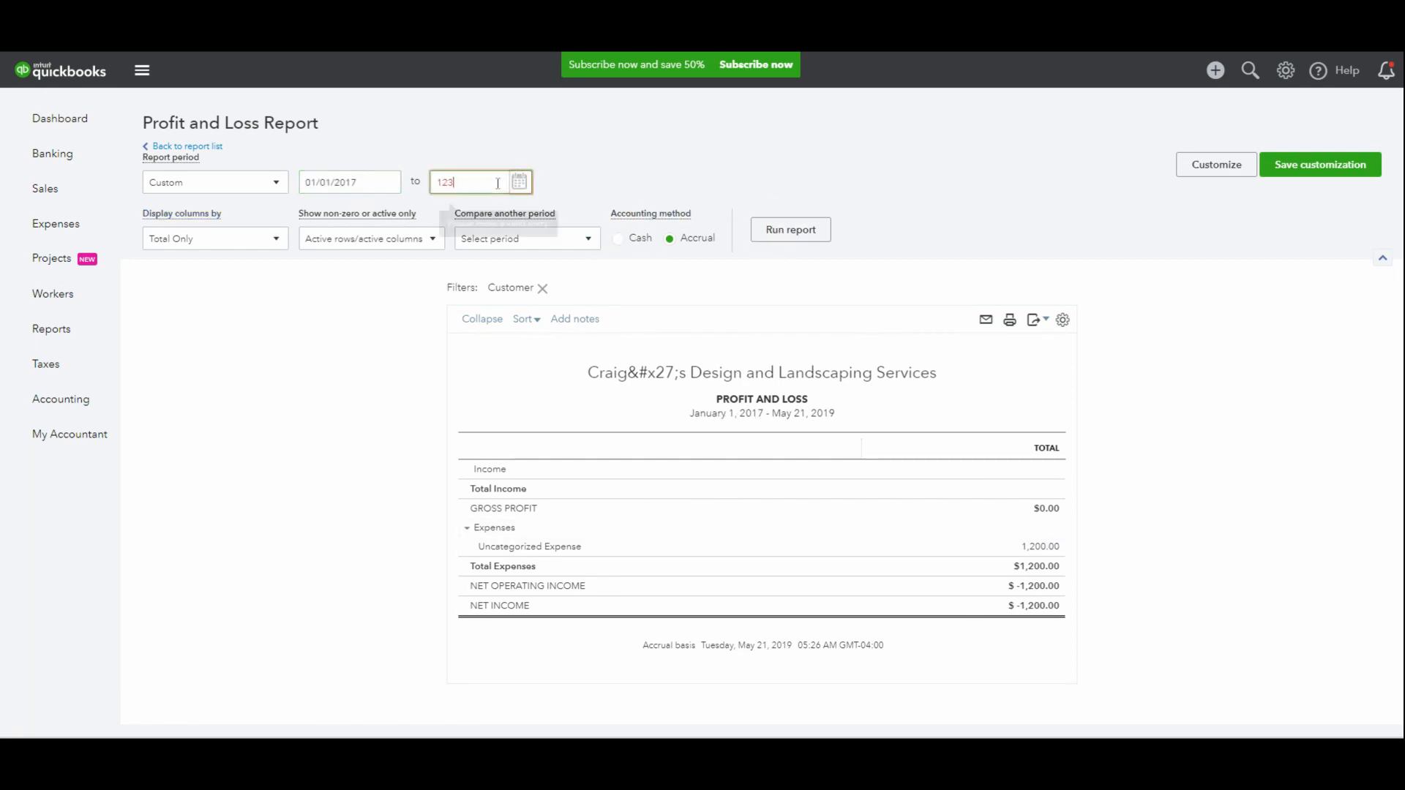
key(Tab)
click(796, 229)
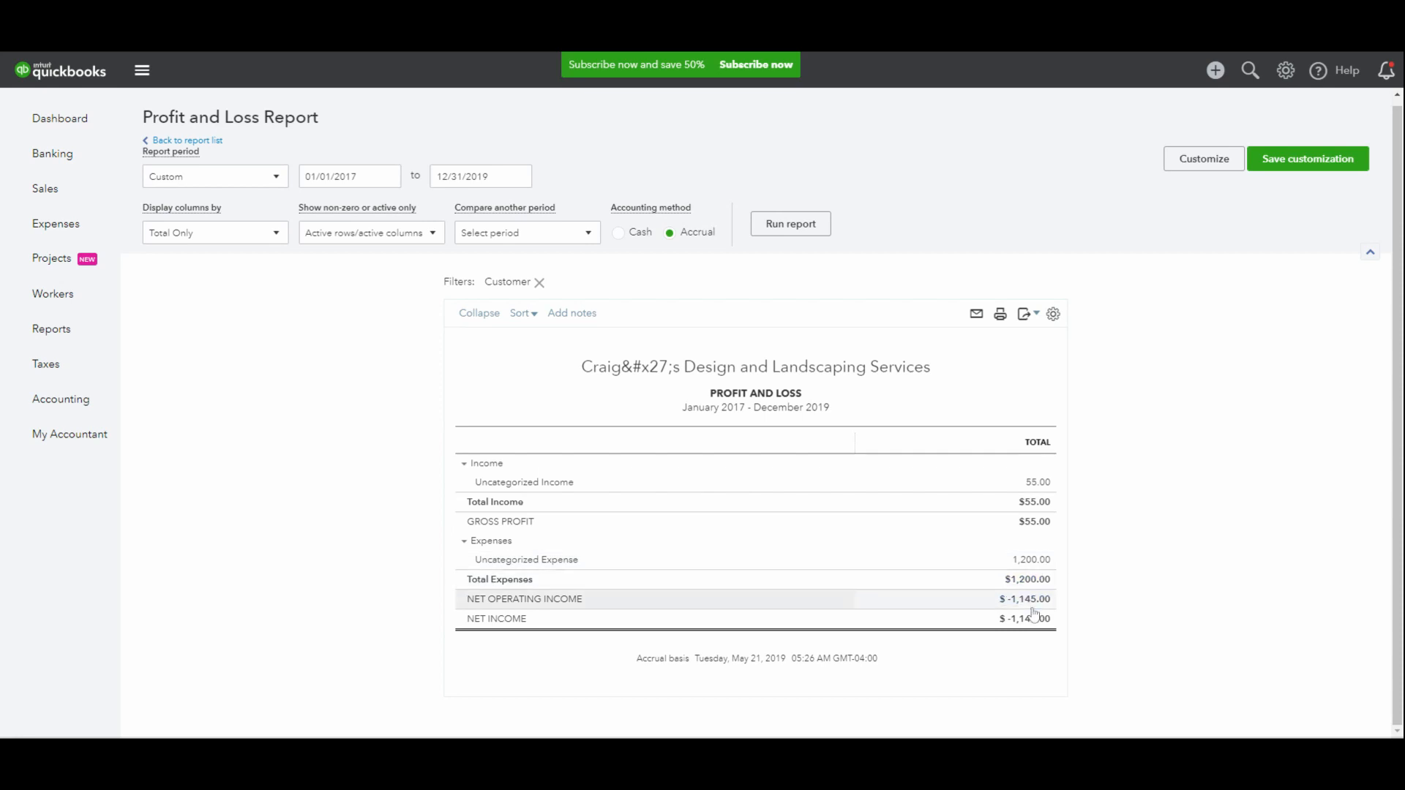
Step: Revisit the projects list, and open the category choices for the 05/21/2019 A Rental $200.00 deposit under review in Banking
click(64, 259)
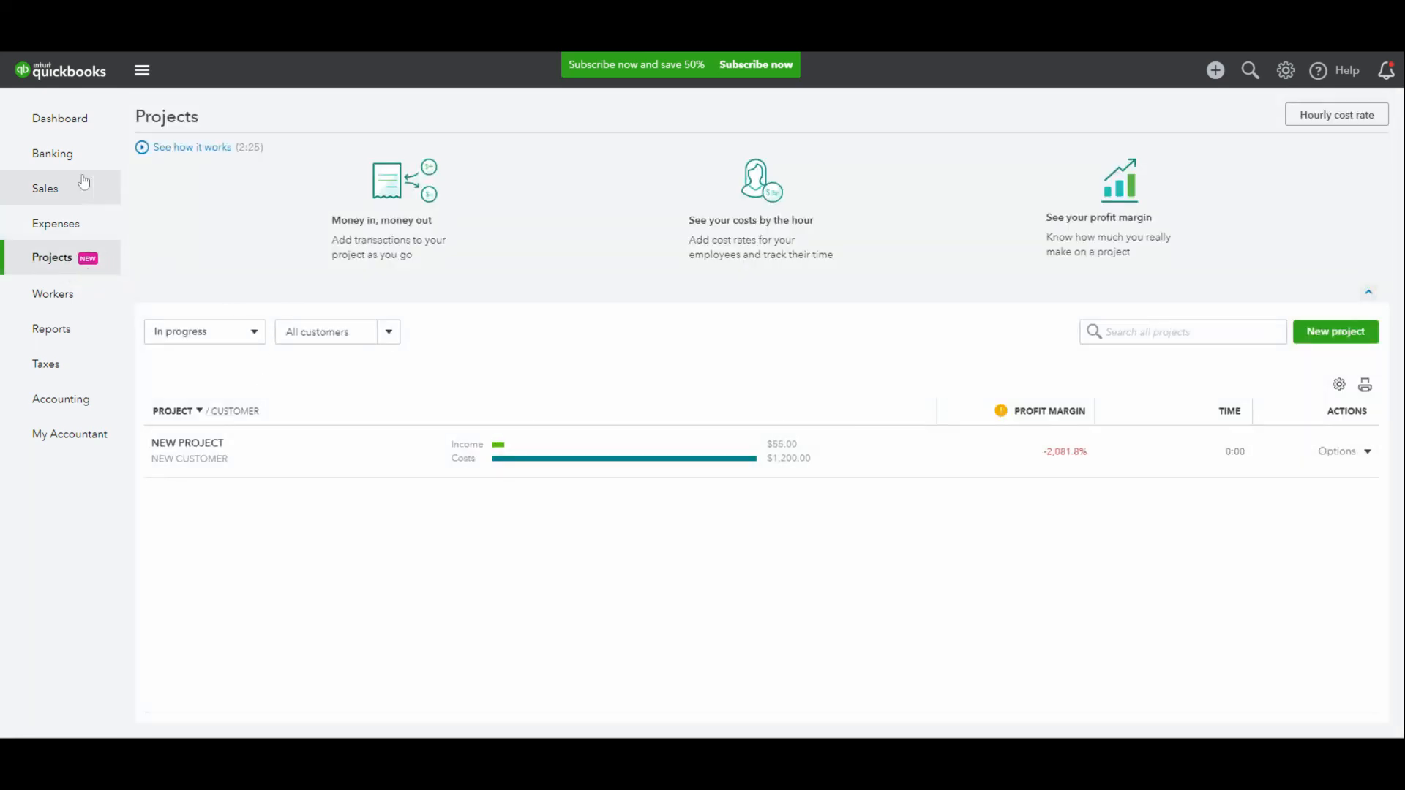
click(53, 153)
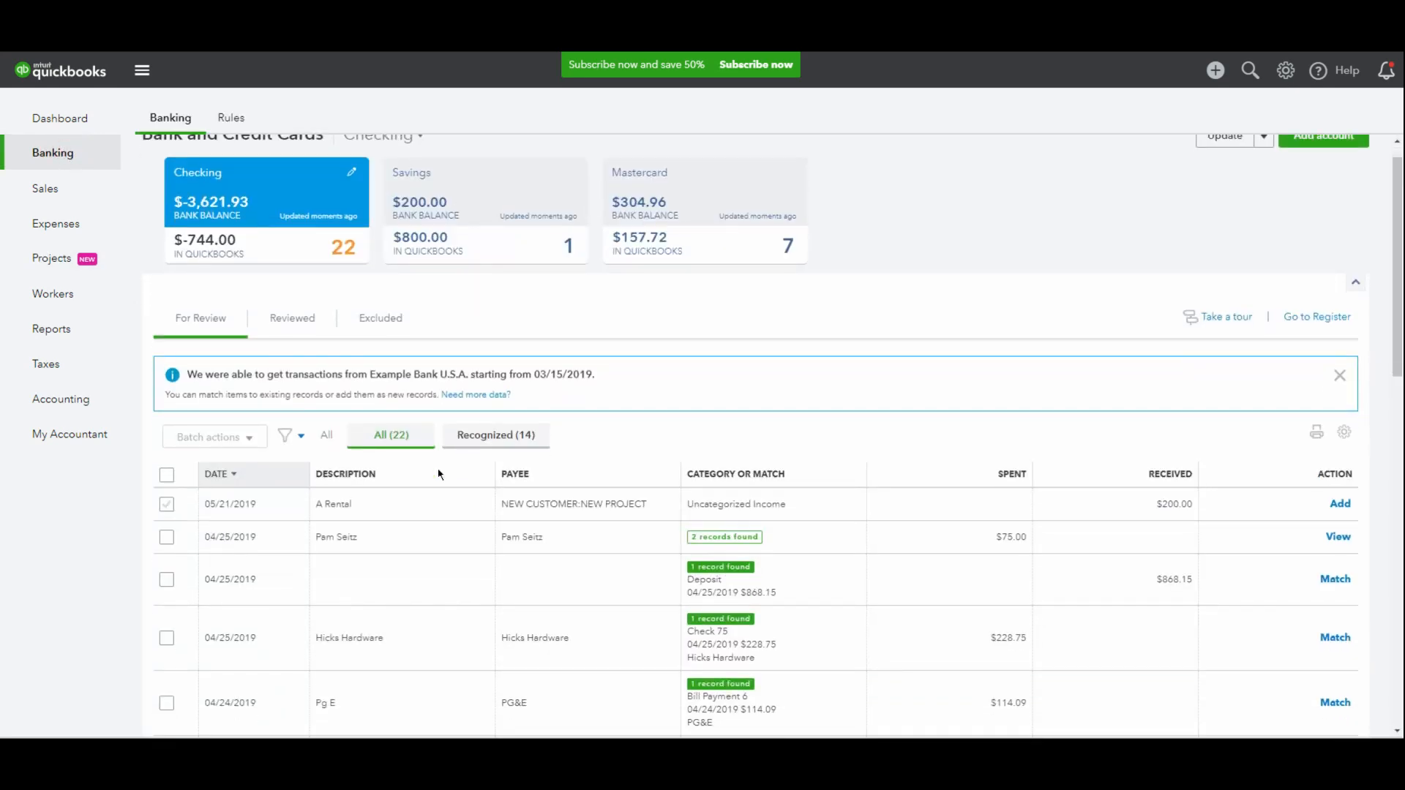
scroll(439, 474, down, 3)
click(432, 314)
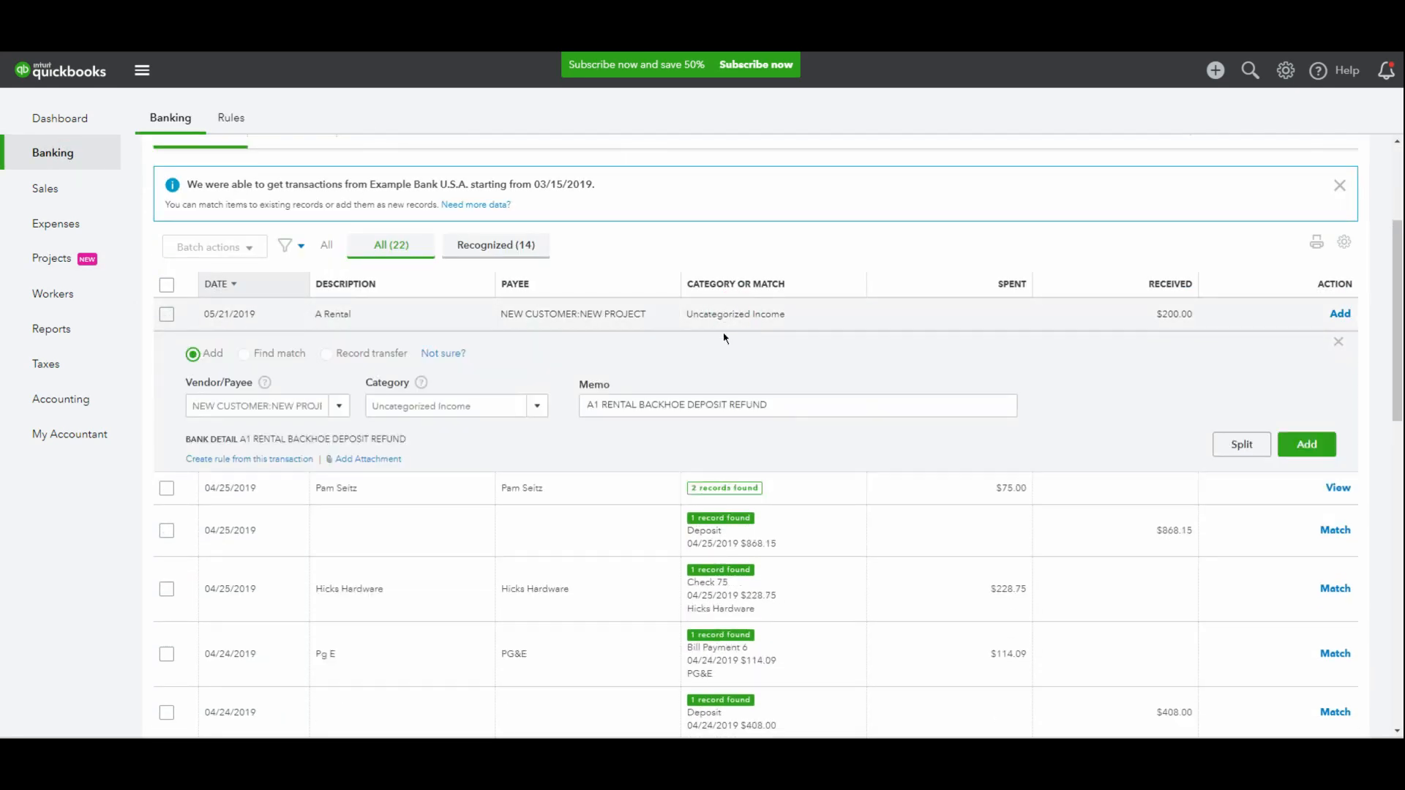
click(485, 410)
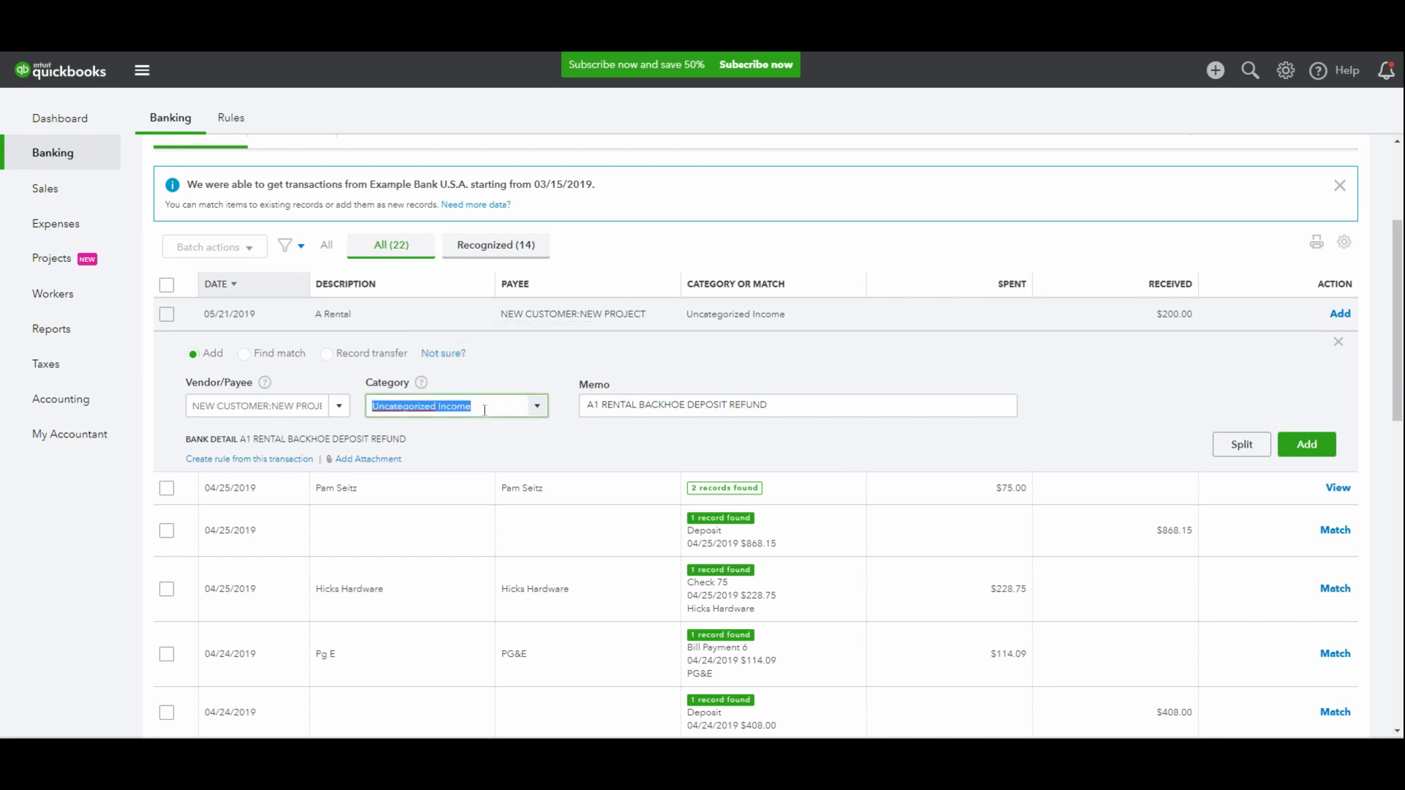
click(533, 413)
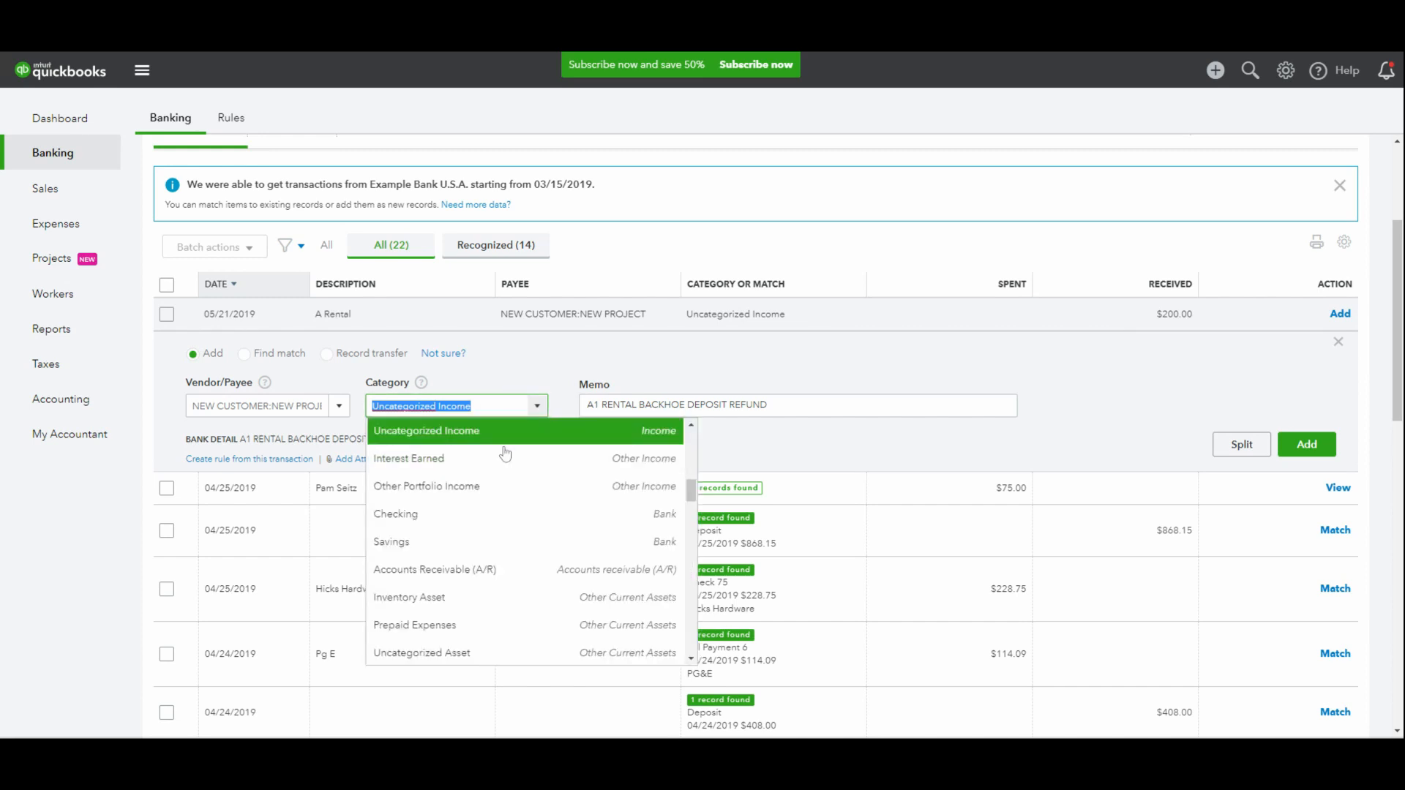